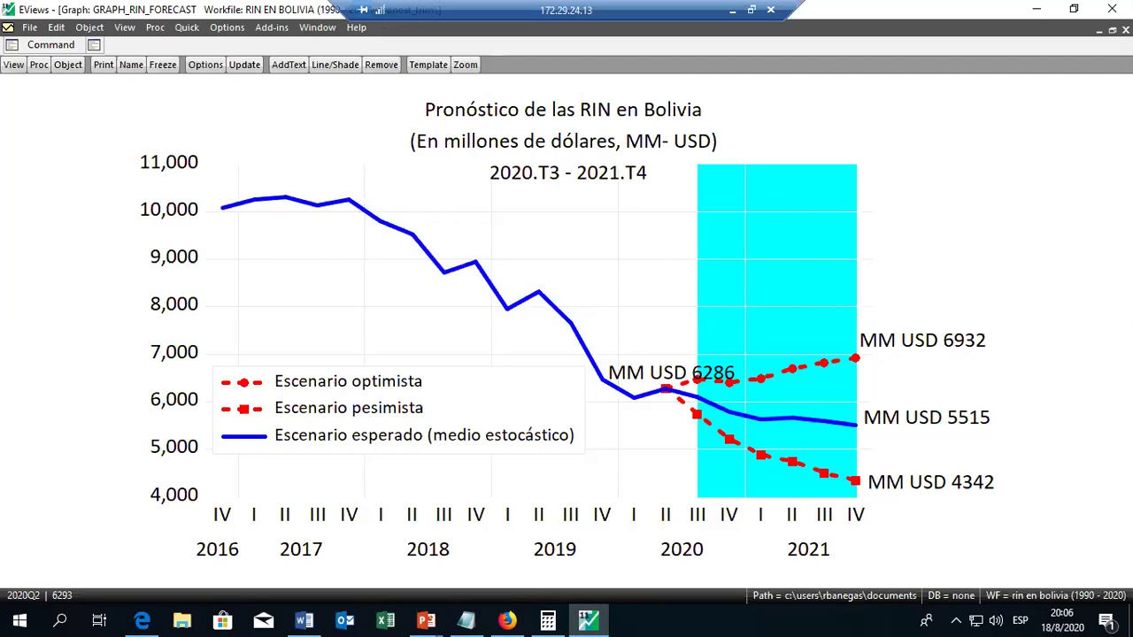
- Close the forecast graph and display the estimation output of the modelo_inicial equation
key(ctrl+F4)
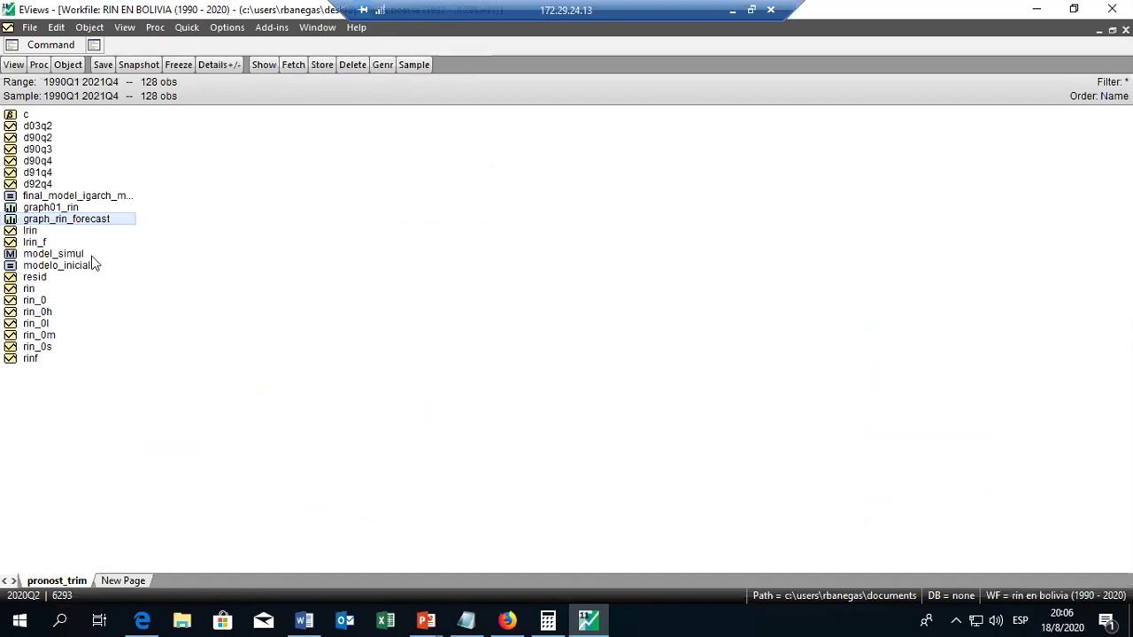
click(88, 199)
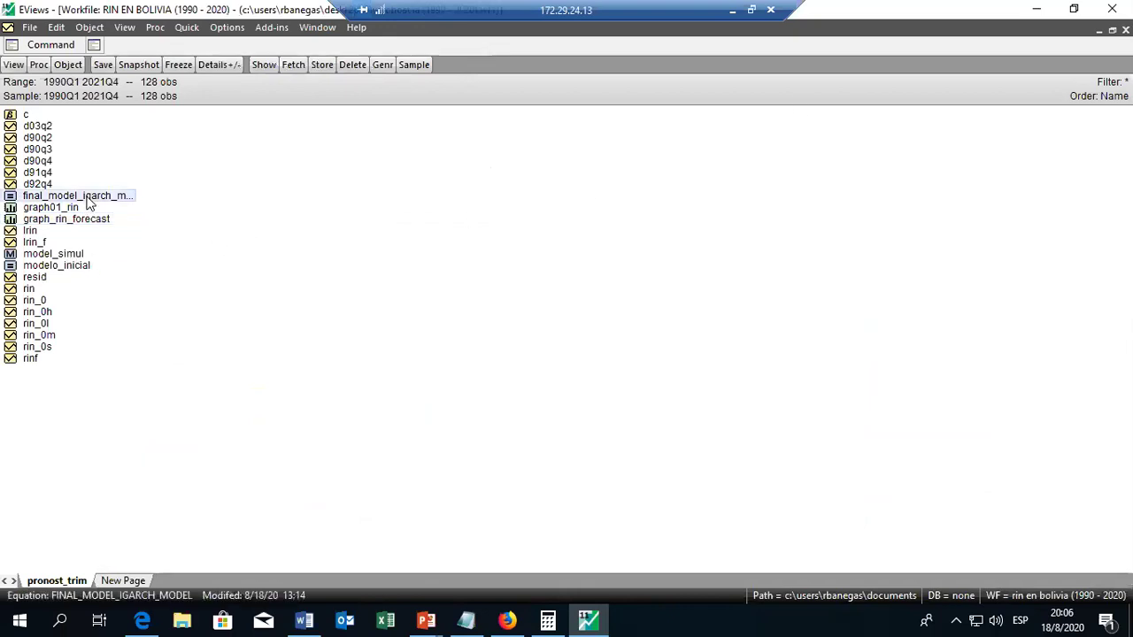
double_click(76, 268)
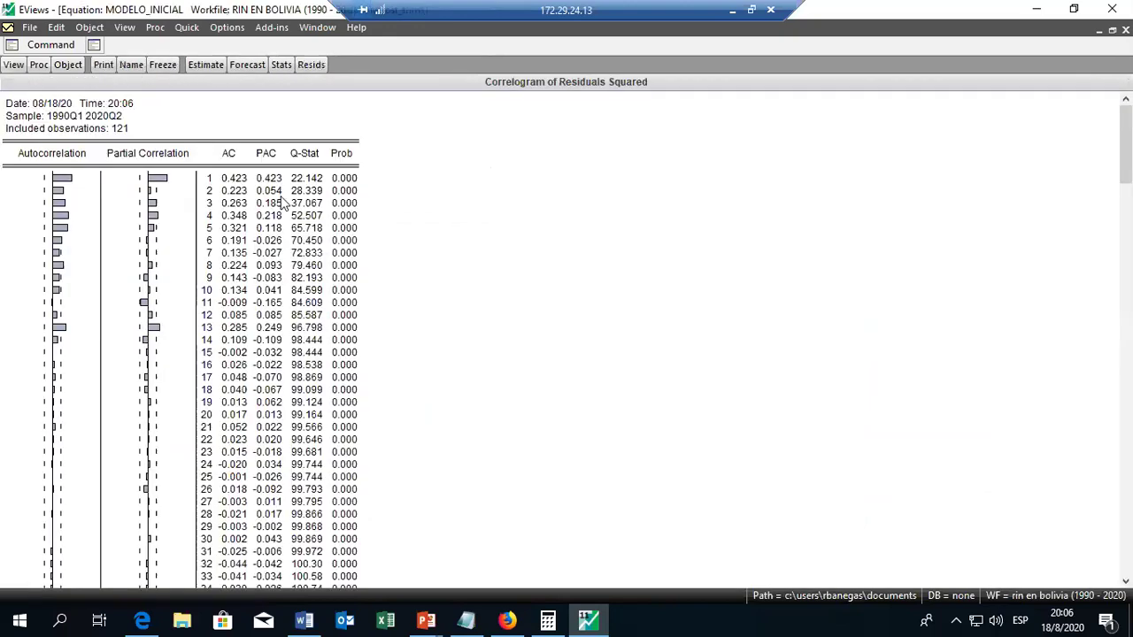
click(16, 67)
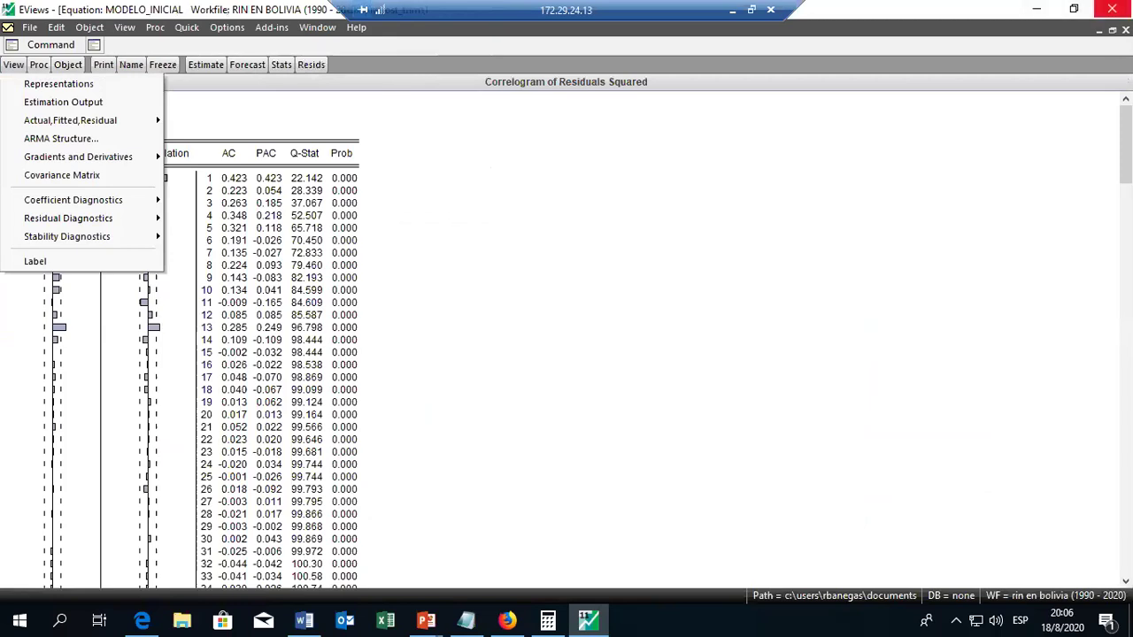
click(1125, 30)
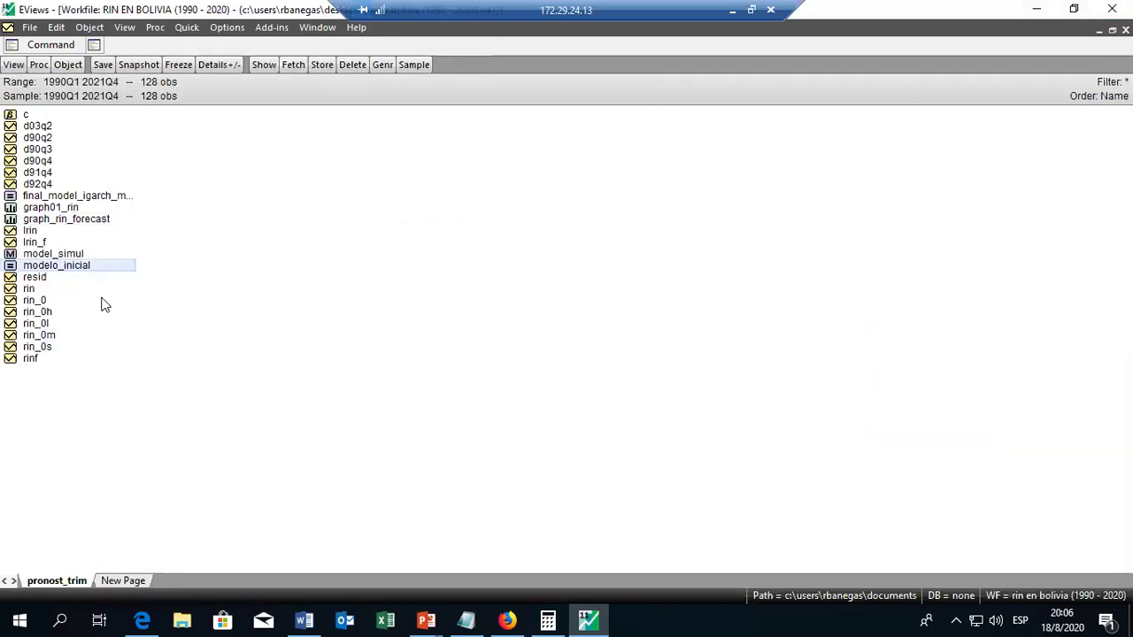
double_click(84, 266)
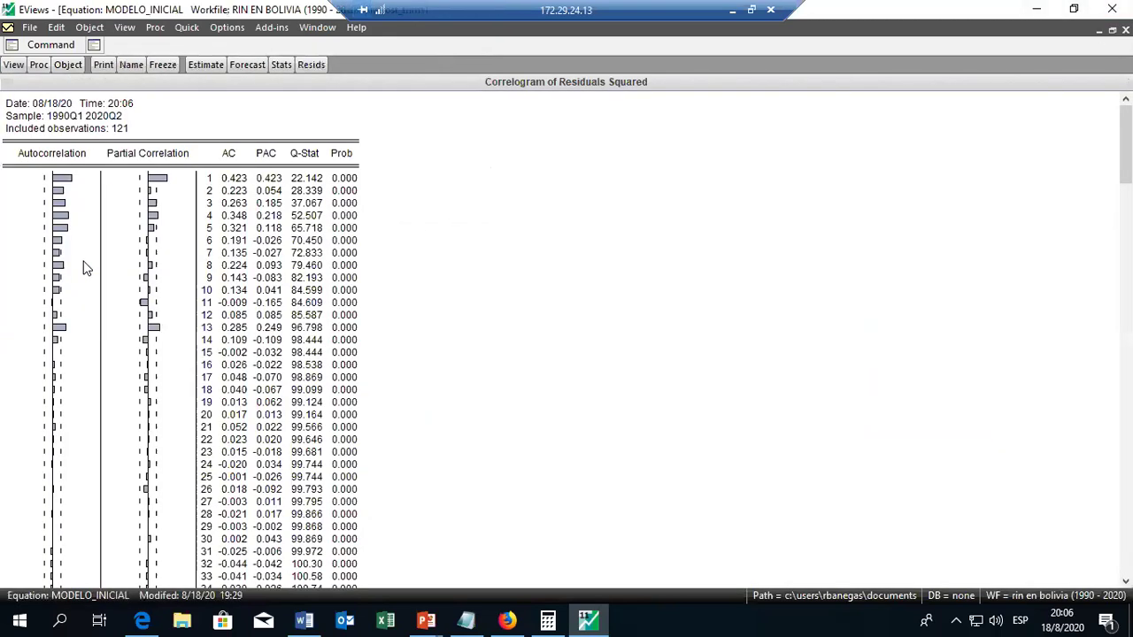
click(13, 64)
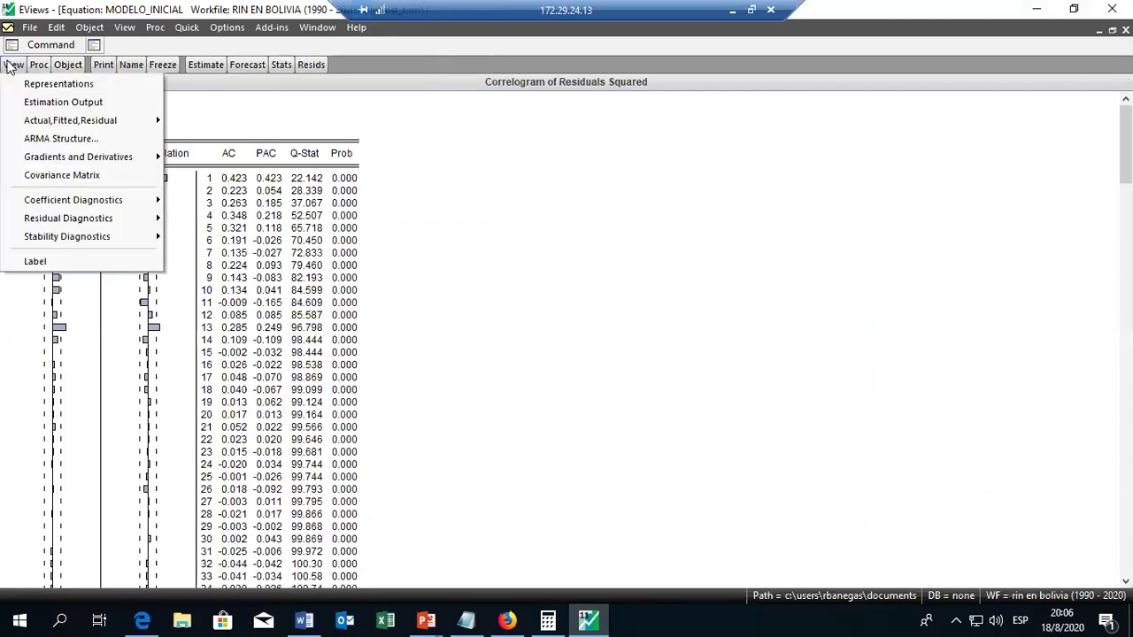
click(50, 104)
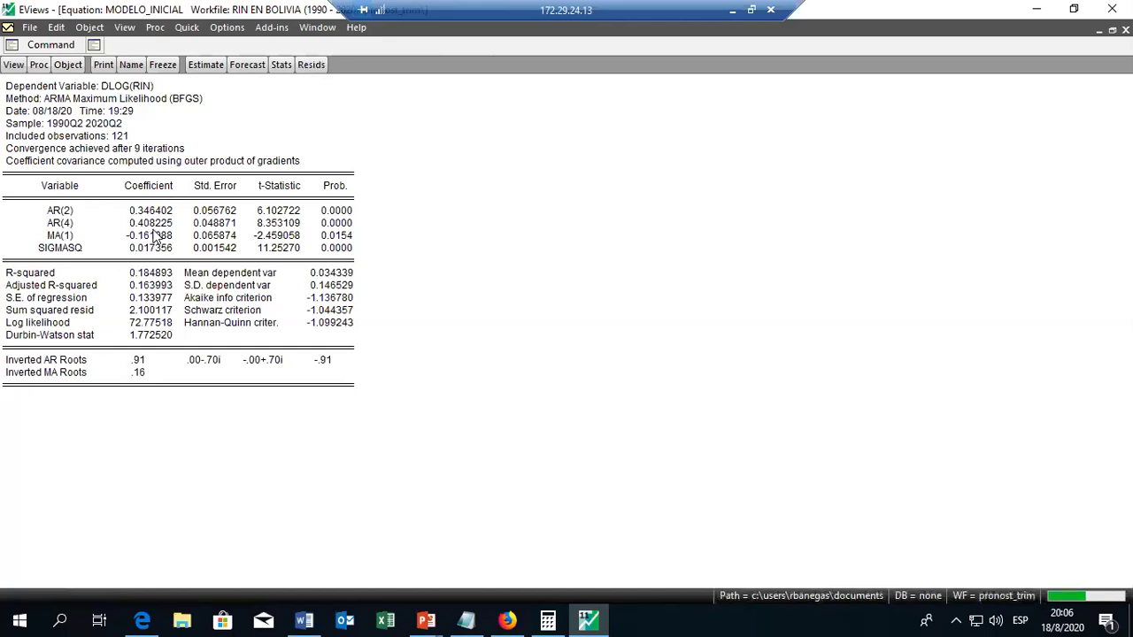
click(147, 213)
shift+click(152, 237)
click(152, 237)
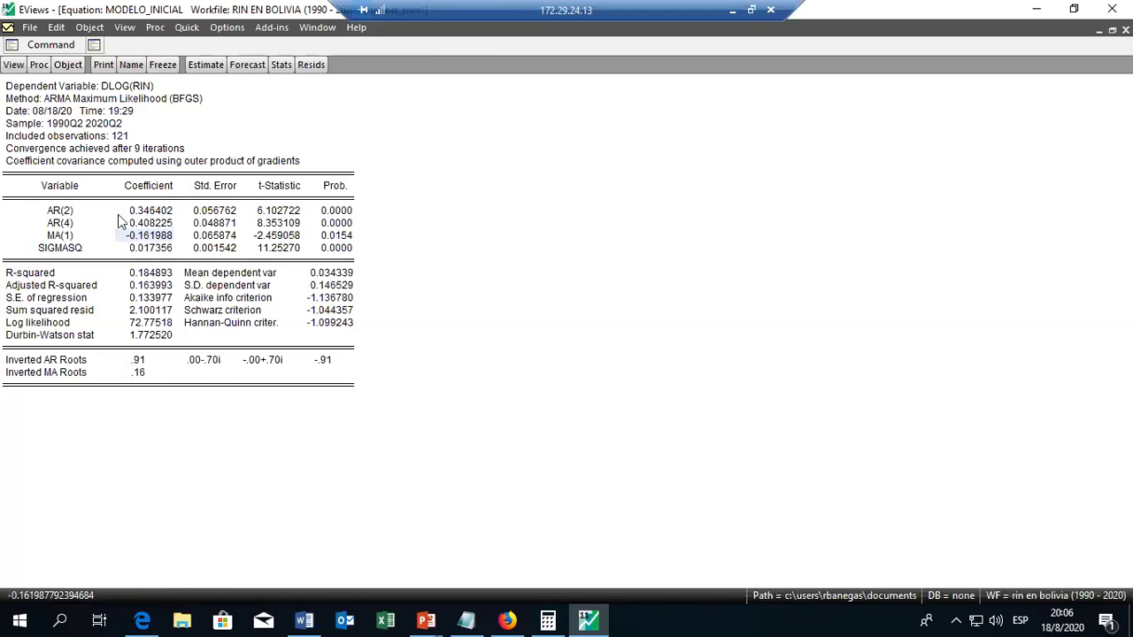
click(62, 212)
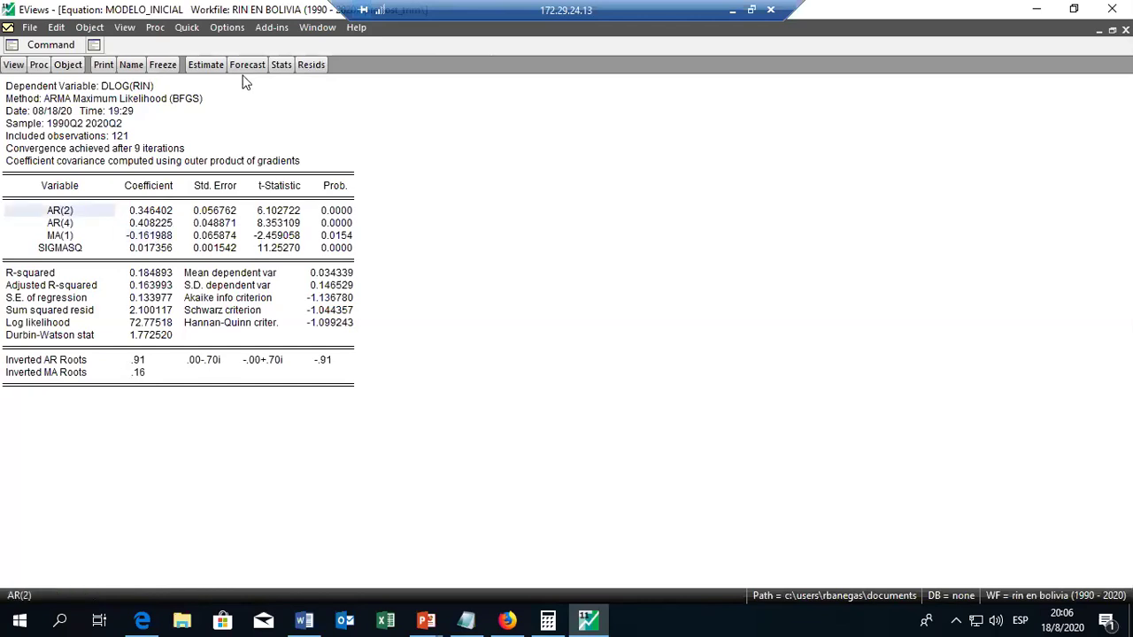
- Add ar(1) and ar(3) terms to the modelo_inicial specification and re-estimate it as dlog(rin) ar(1) ar(2) ar(3) ar(4) ma(1)
click(207, 65)
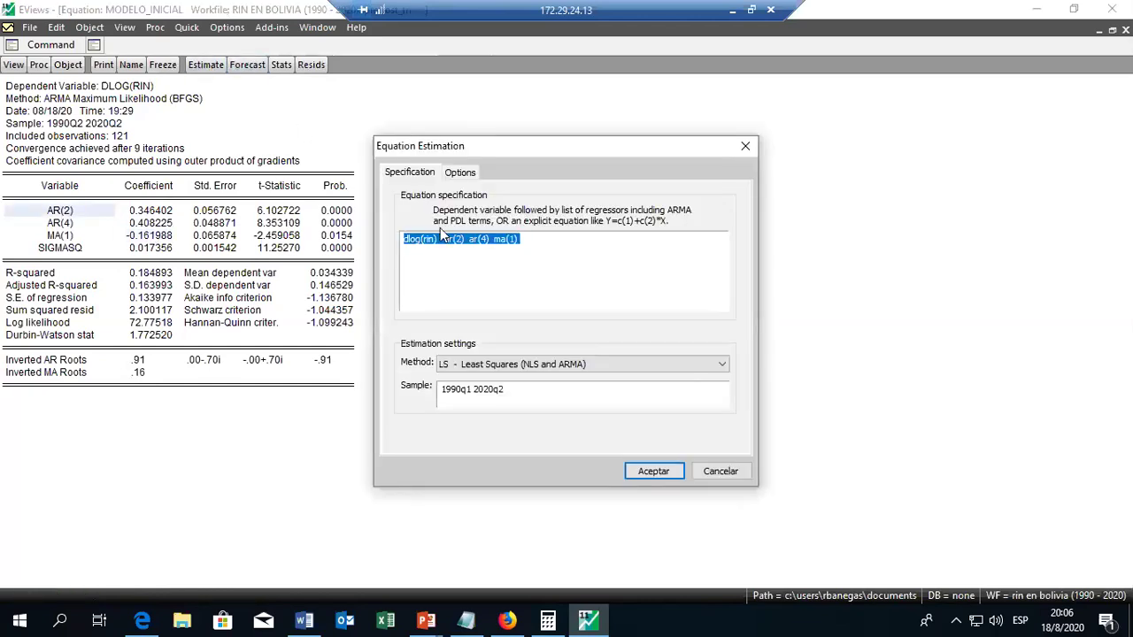
click(448, 247)
text(ar)
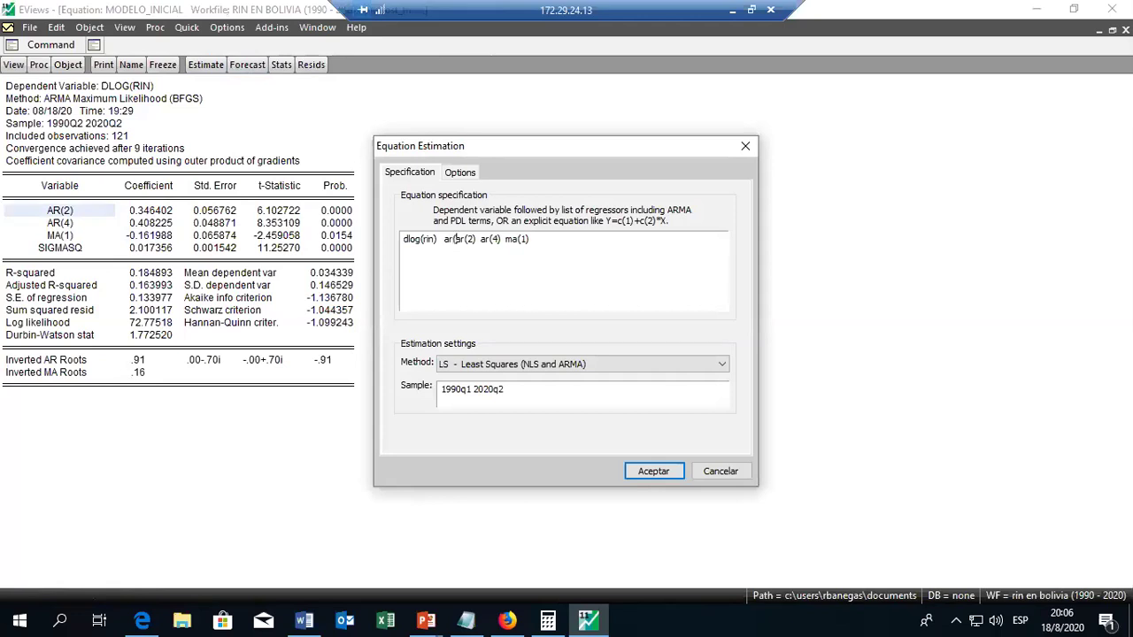
text((1) ar(2))
text( ar()
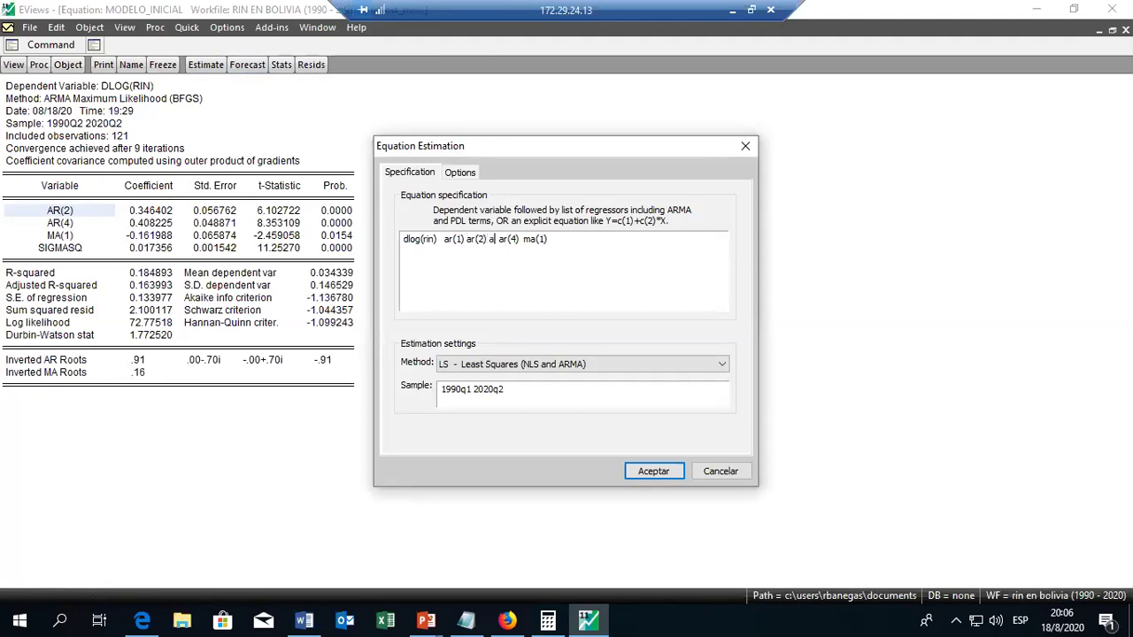
text(2)
key(BackSpace)
text(3))
click(653, 470)
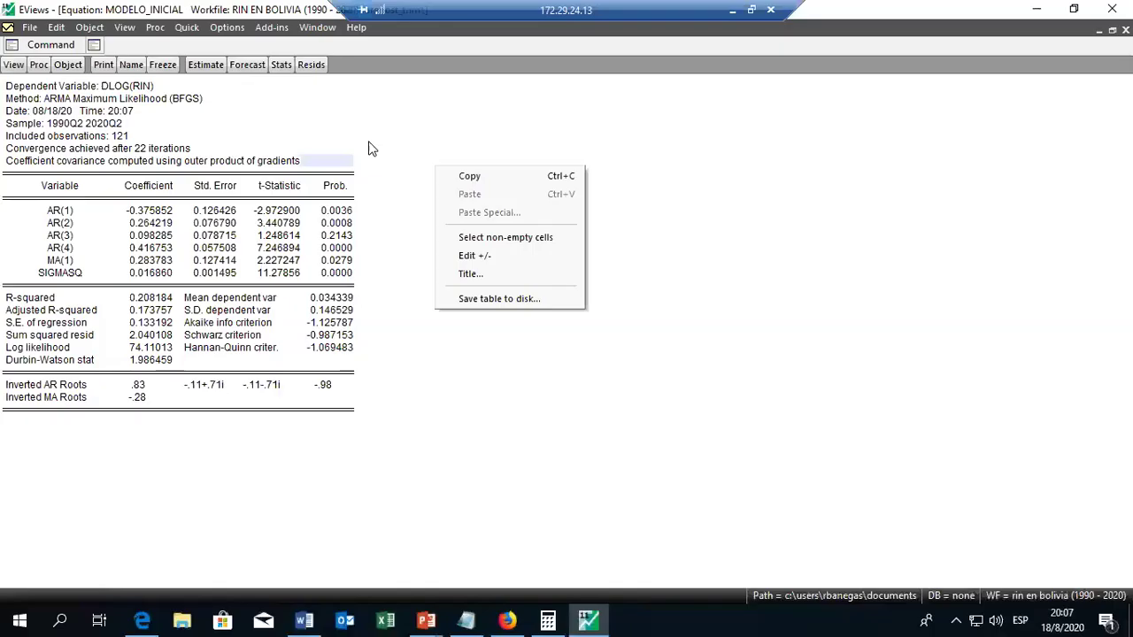
- Remove the ar(3) term from the equation specification and re-estimate the model
click(199, 69)
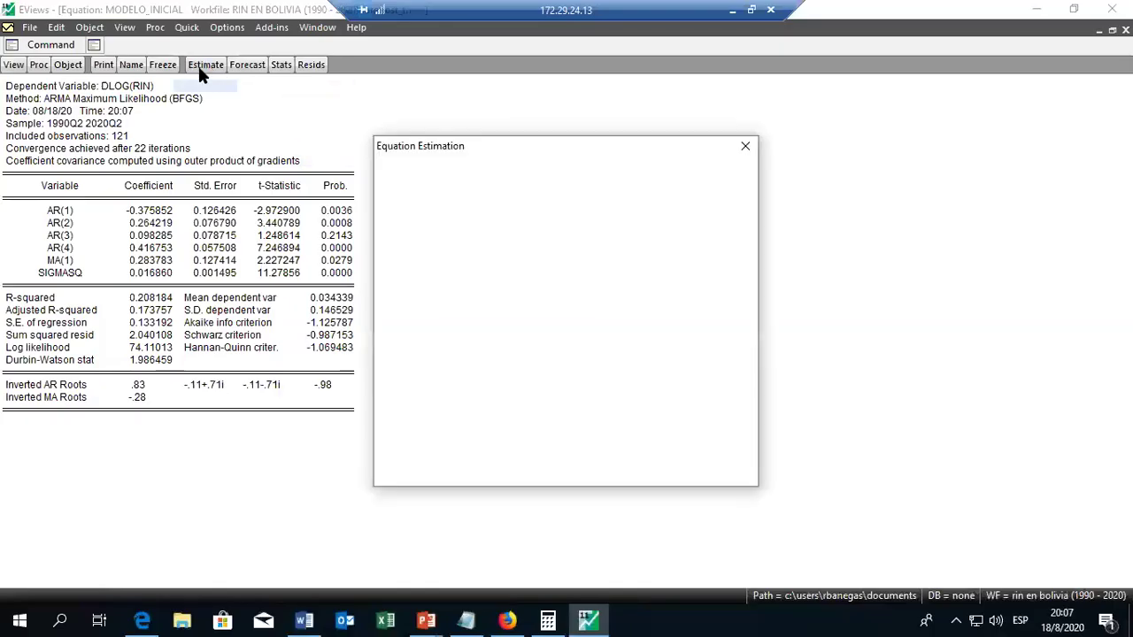
click(463, 248)
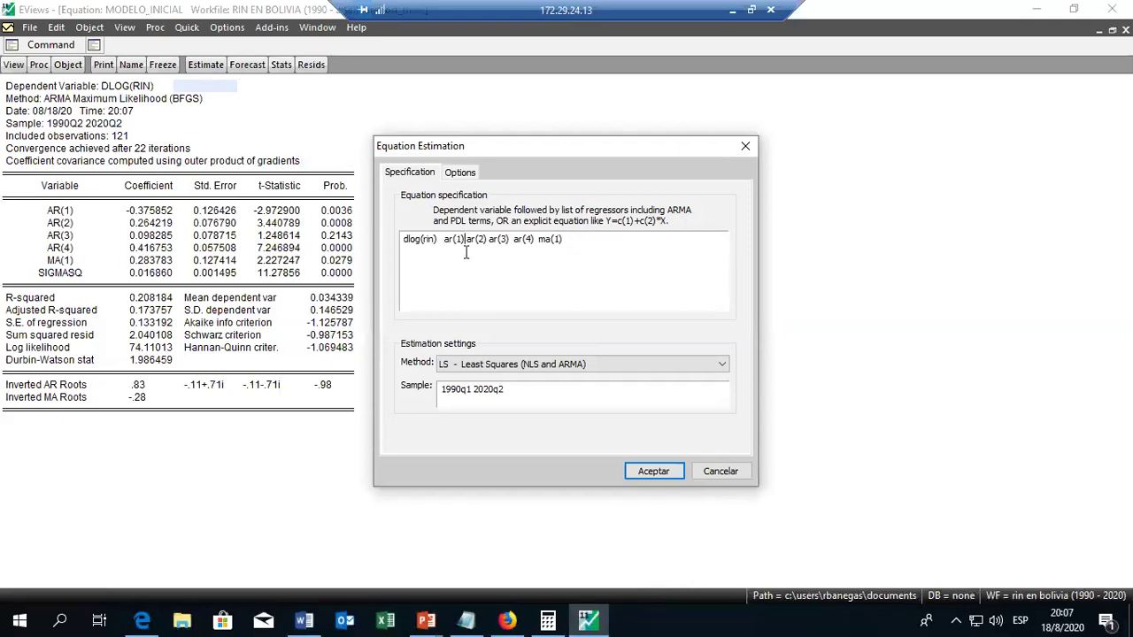
click(513, 240)
key(BackSpace)
key(BackSpace)
key(BackSpace)
key(BackSpace)
key(BackSpace)
key(BackSpace)
key(Return)
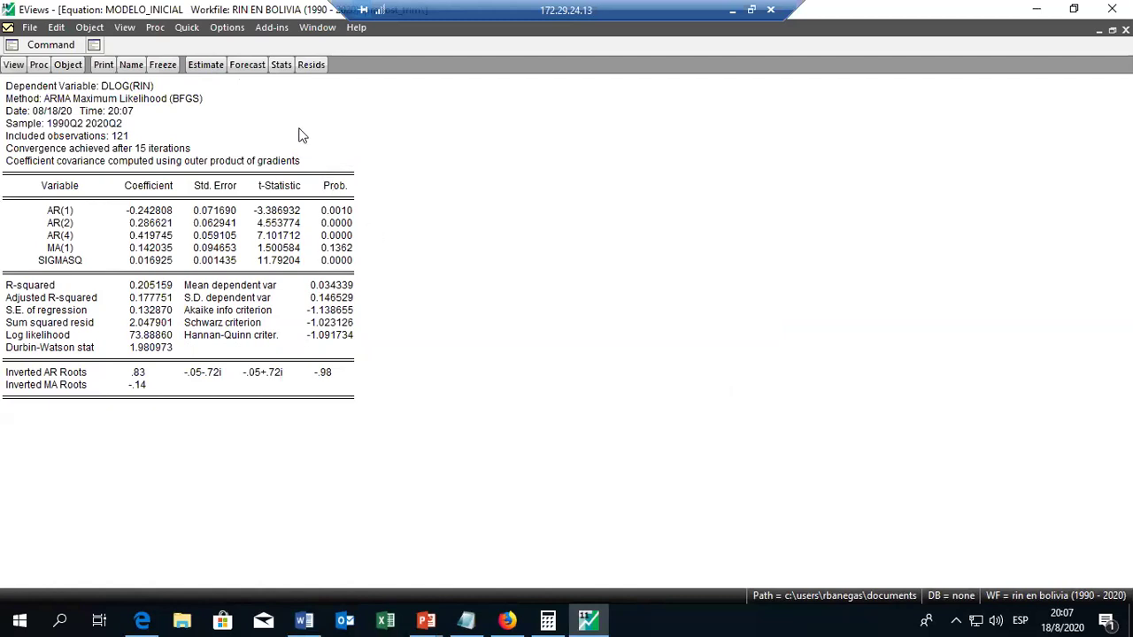
- Delete the ar(1) term and re-estimate the equation with only ar(2), ar(4) and ma(1)
click(209, 65)
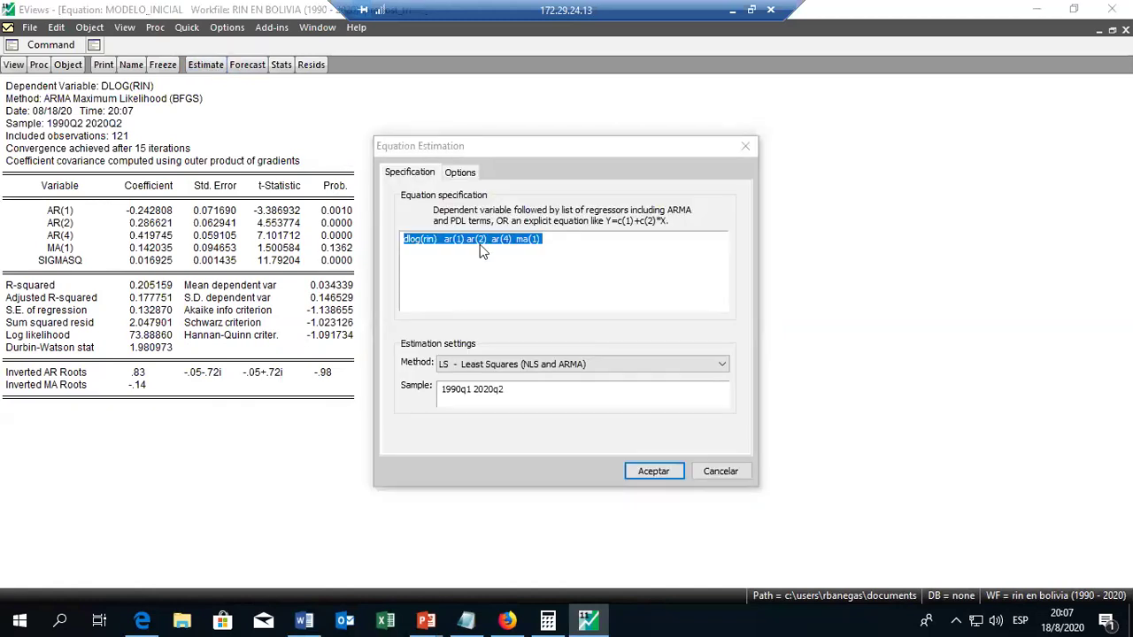
click(462, 237)
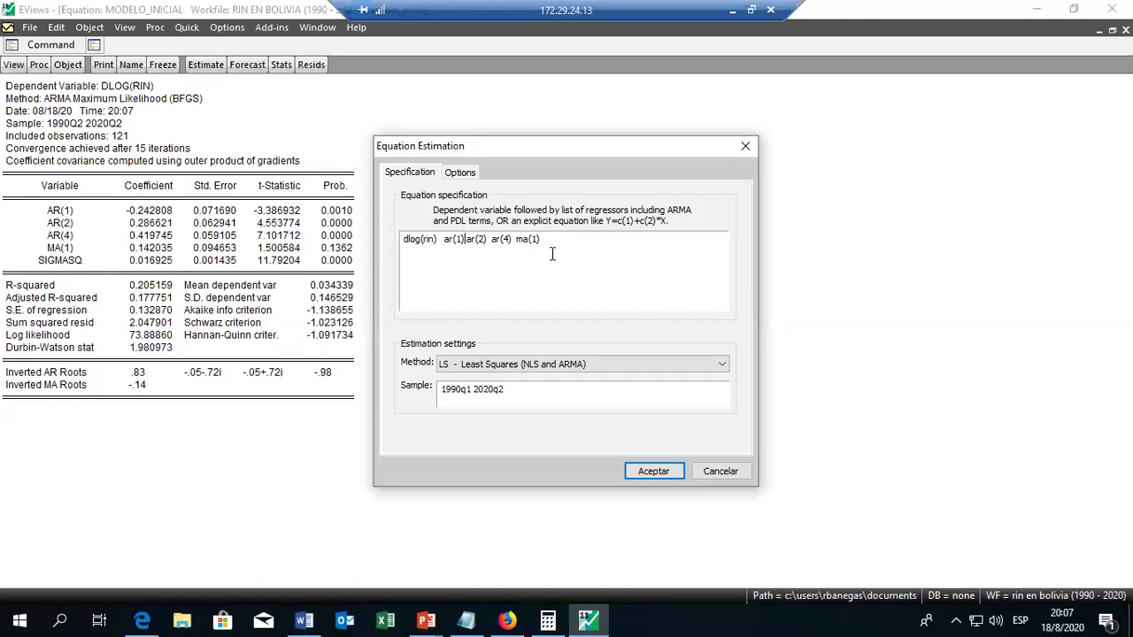
key(BackSpace)
key(BackSpace)
key(BackSpace)
key(BackSpace)
key(BackSpace)
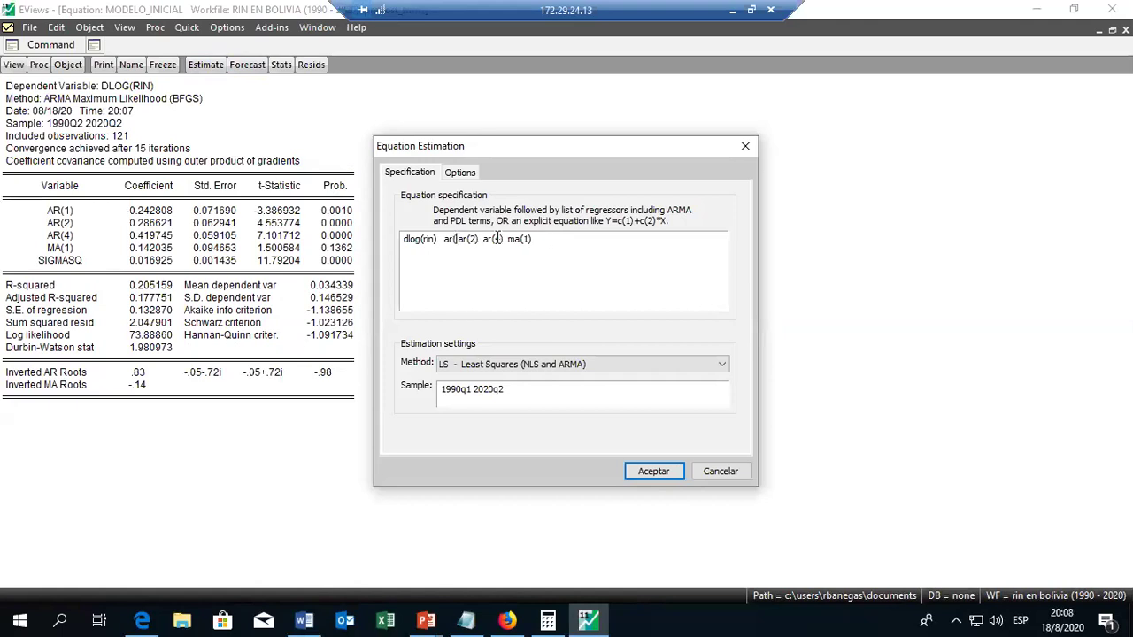
key(Return)
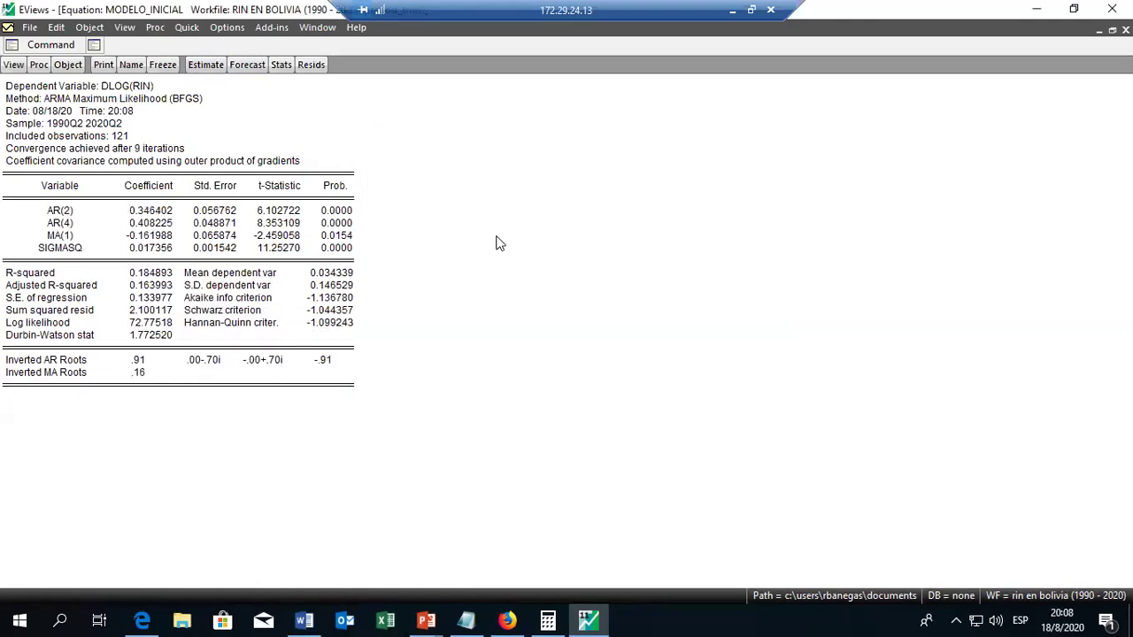
- Try to re-estimate the equation with the term "ar (1)" inserted before ar(2)
click(206, 65)
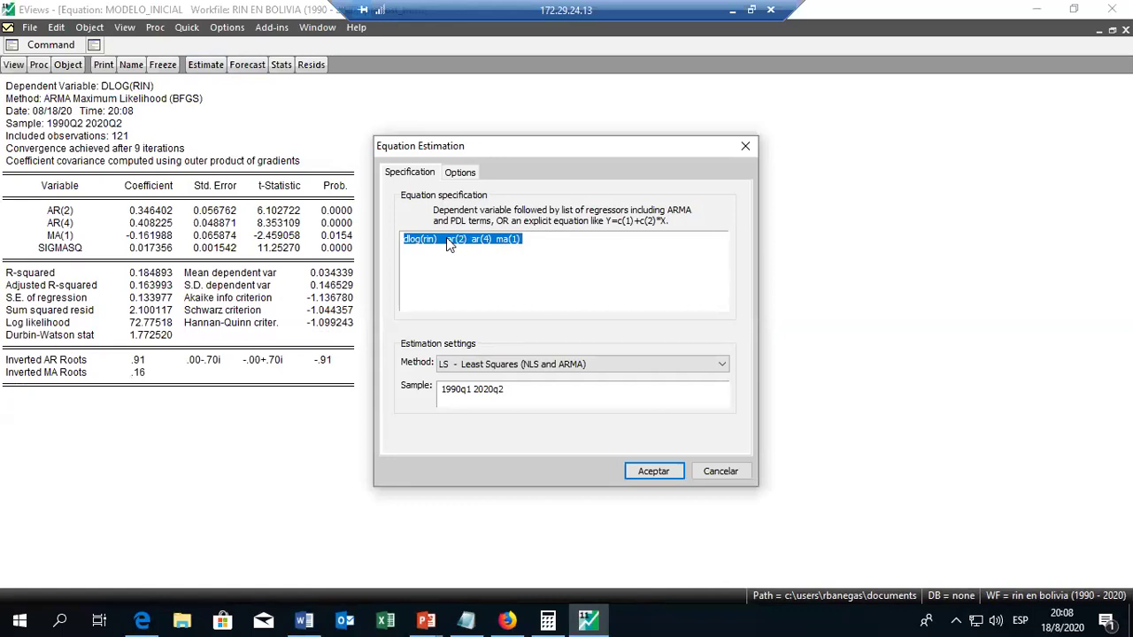
click(444, 241)
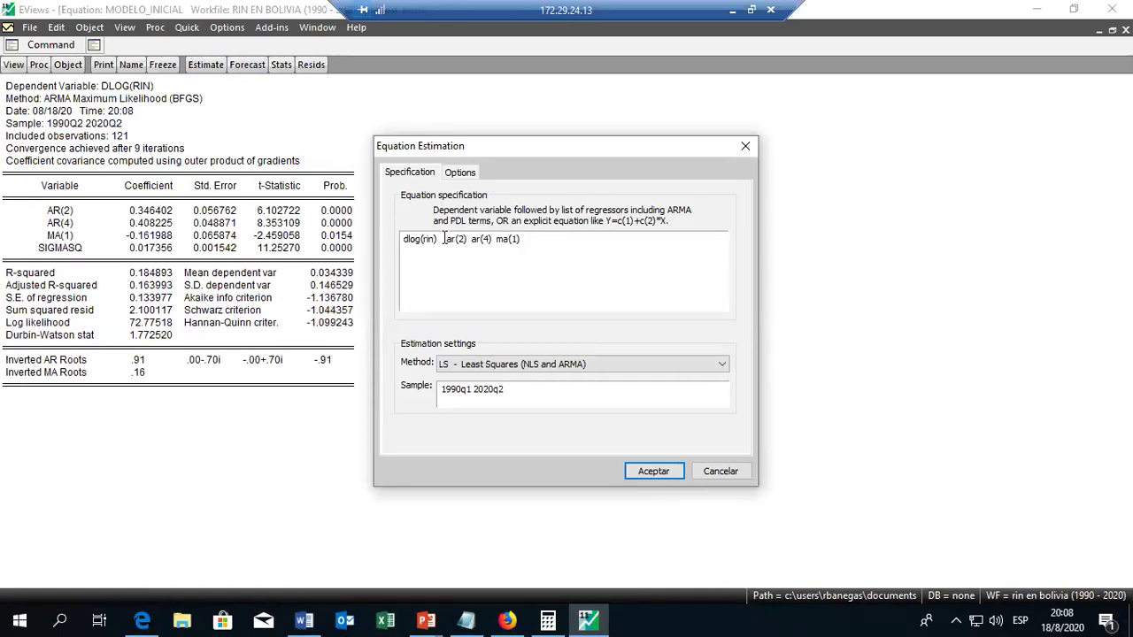
text(<d+)
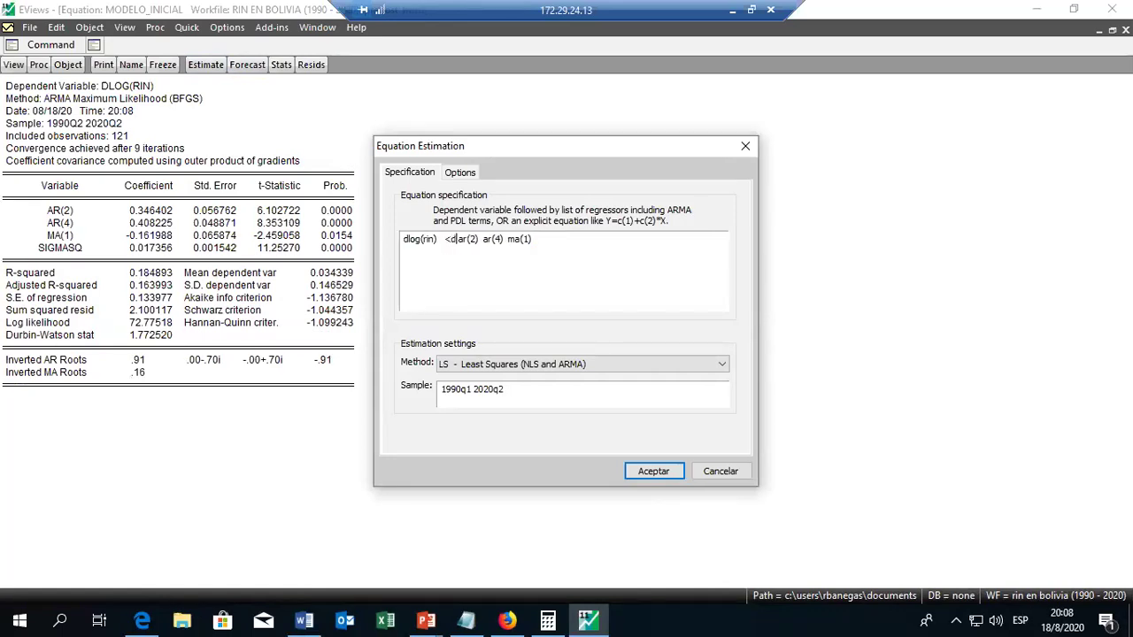
key(BackSpace)
key(BackSpace)
key(BackSpace)
text(ar (1))
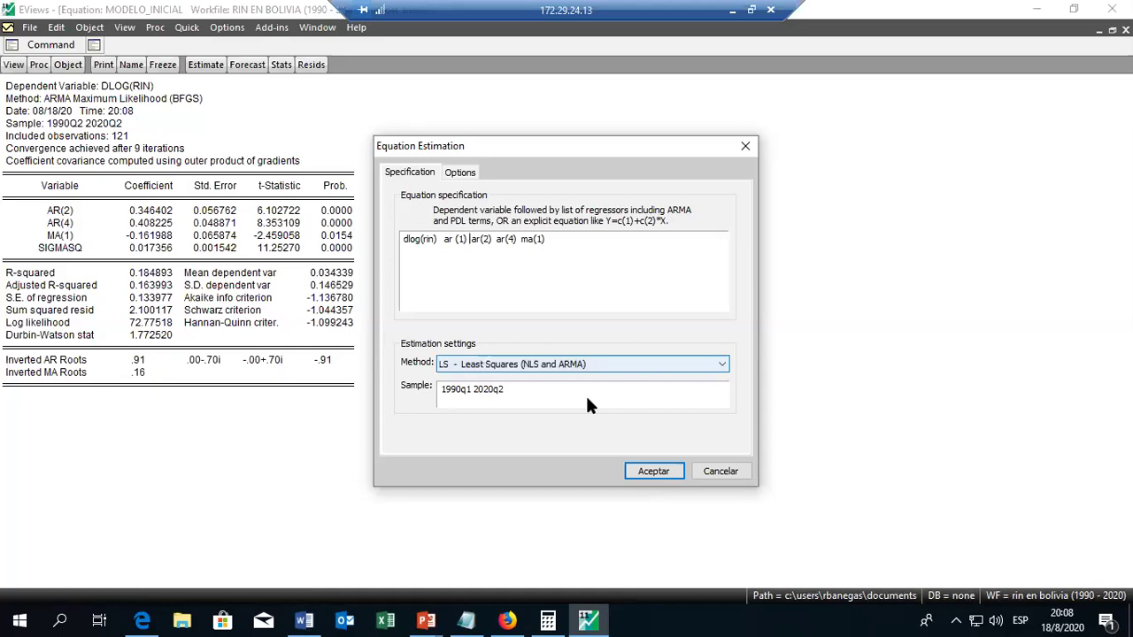
click(650, 470)
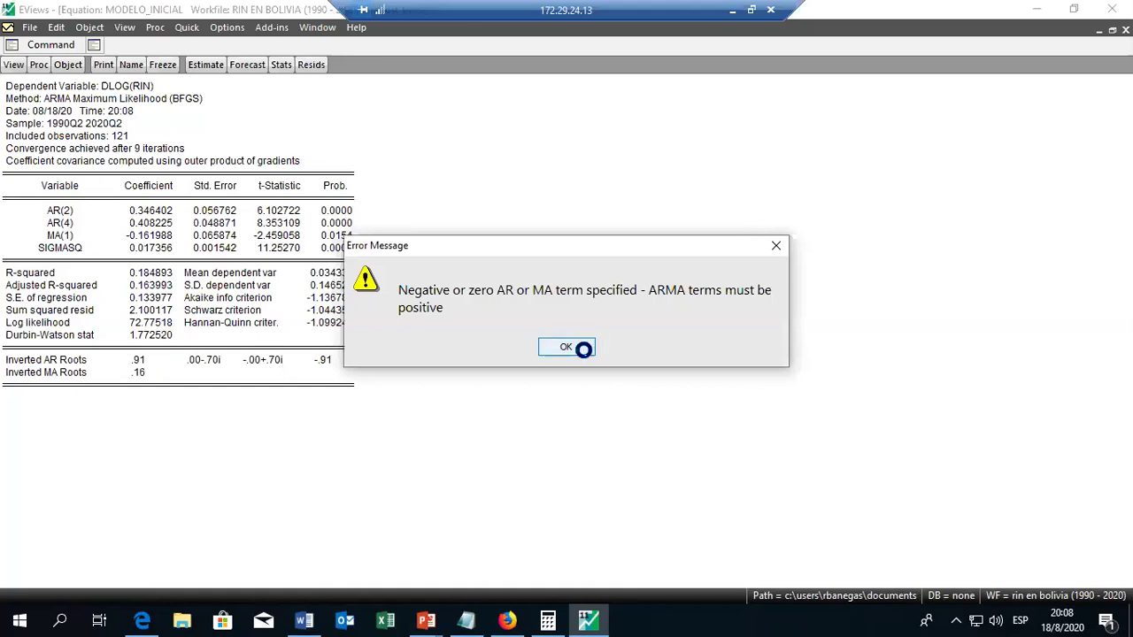
click(582, 345)
- Remove the space inside the "ar (1)" term and re-estimate the equation
click(478, 266)
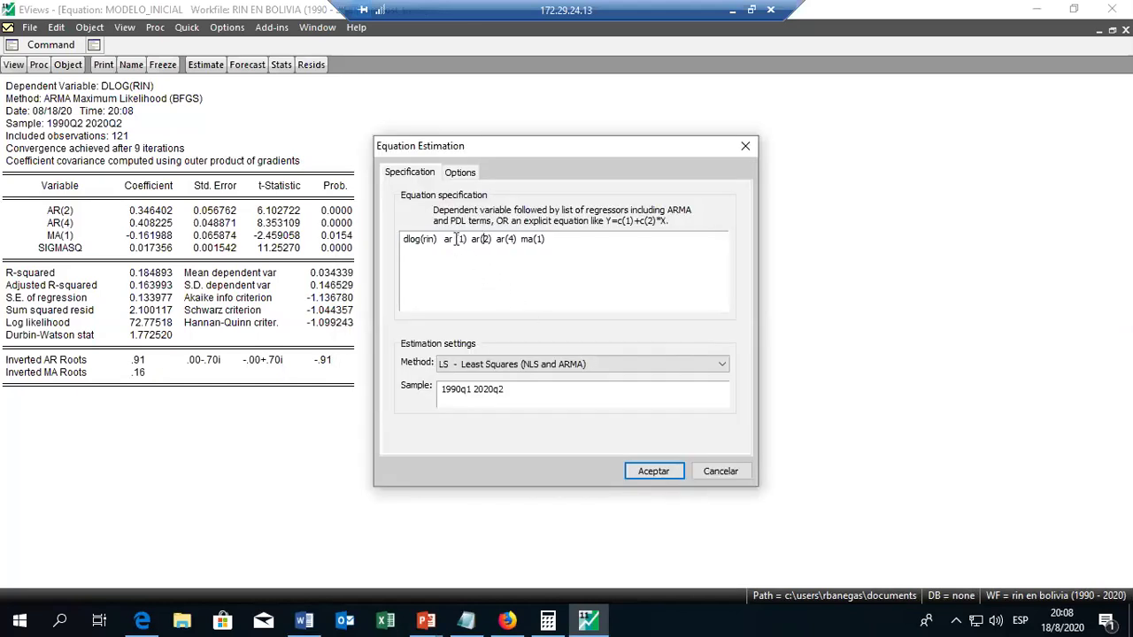
click(456, 239)
key(BackSpace)
key(Return)
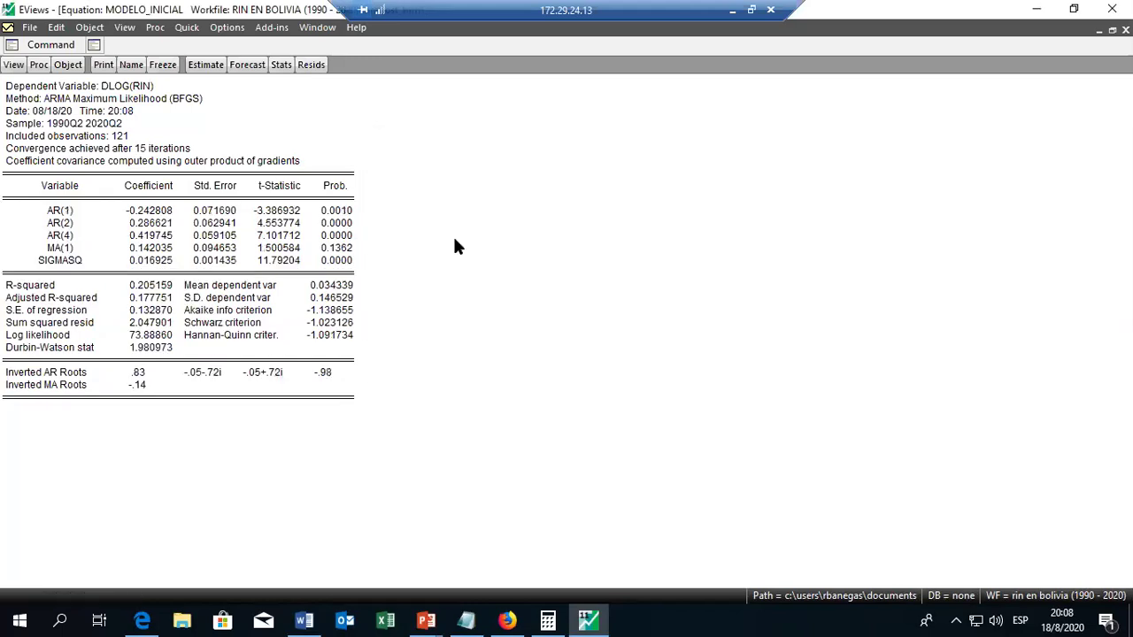
- Take the ar(1) term out of the specification again and re-estimate dlog(rin) on ar(2), ar(4) and ma(1)
click(207, 67)
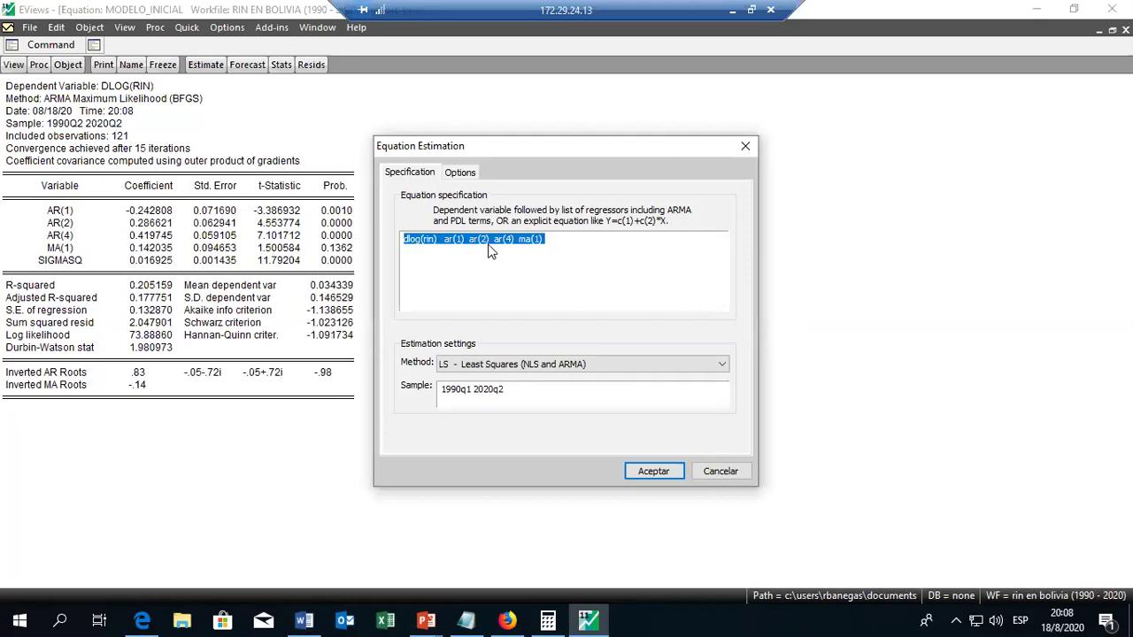
click(490, 239)
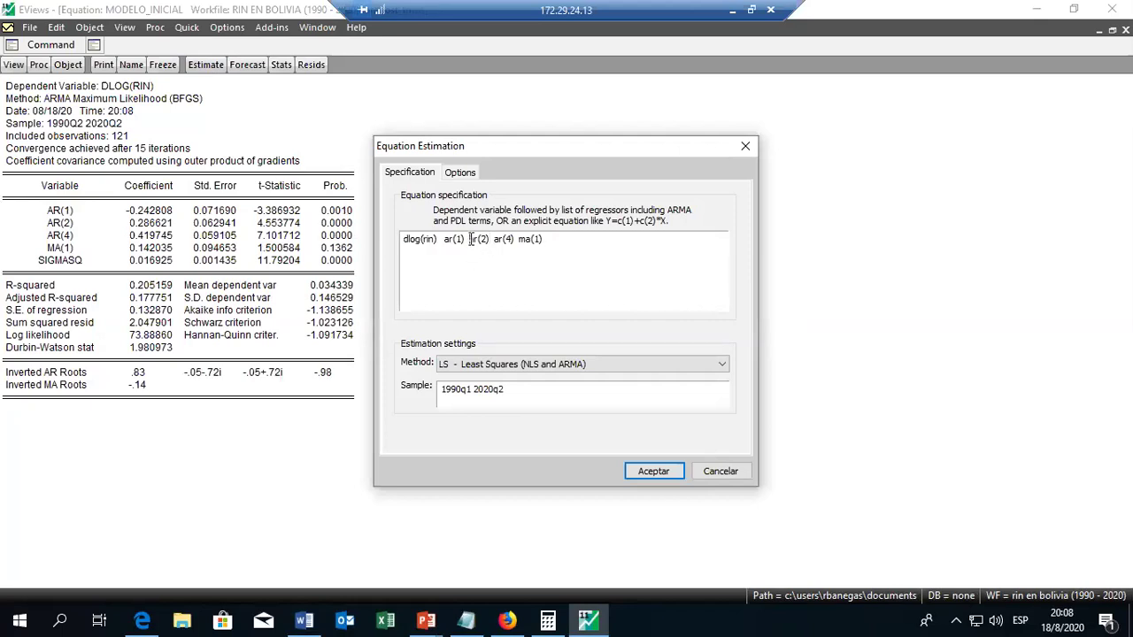
key(BackSpace)
key(BackSpace)
key(BackSpace)
key(BackSpace)
key(BackSpace)
key(BackSpace)
key(Return)
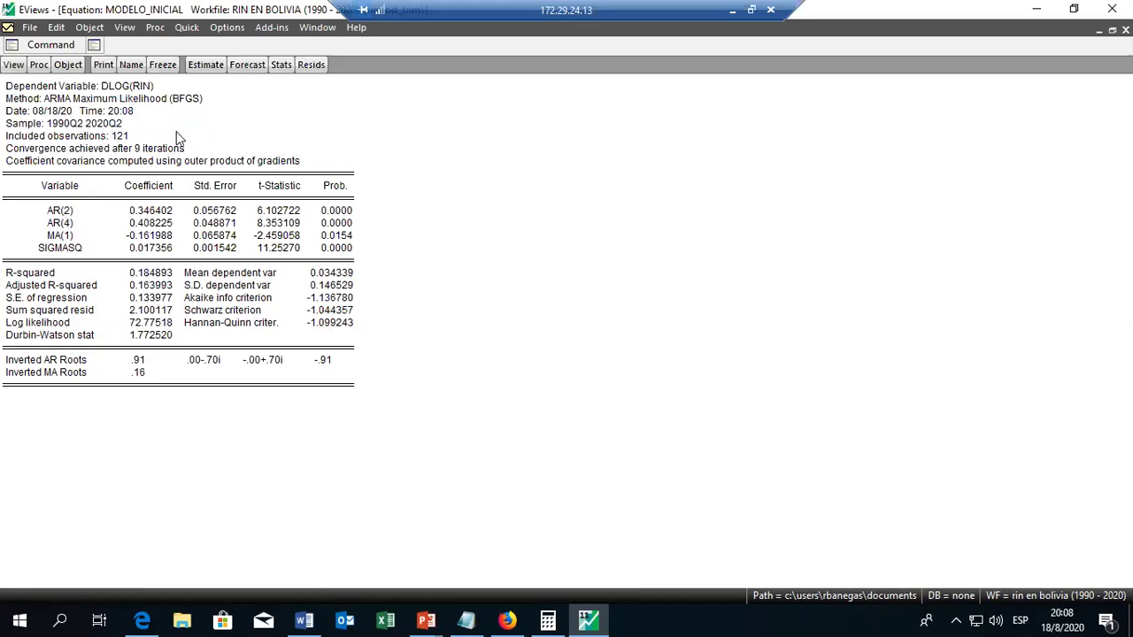
click(206, 66)
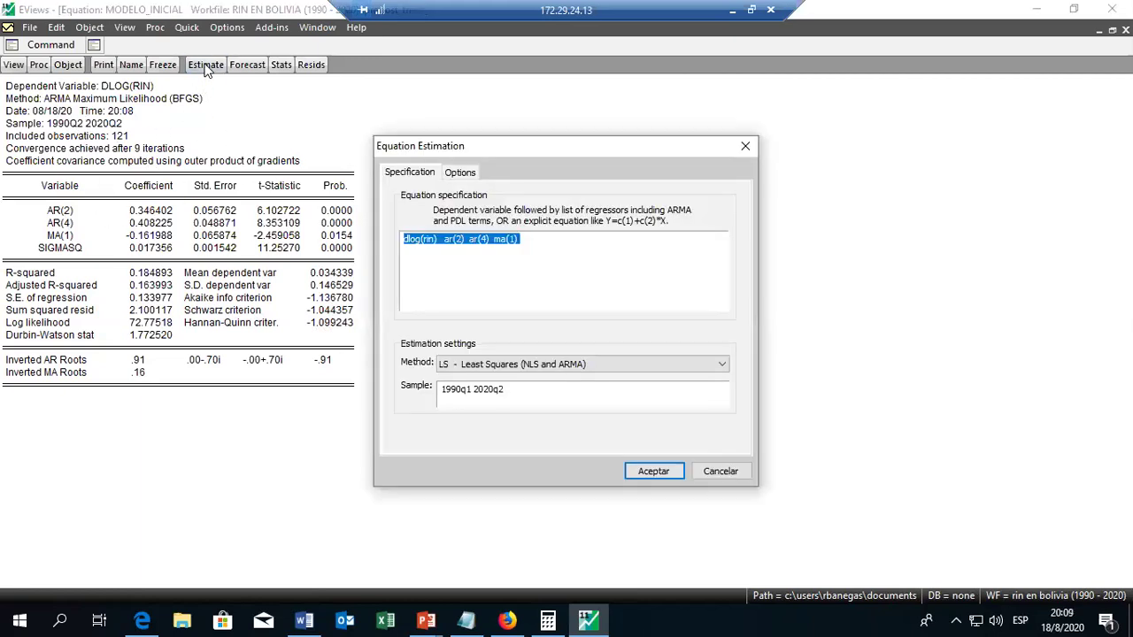
click(746, 146)
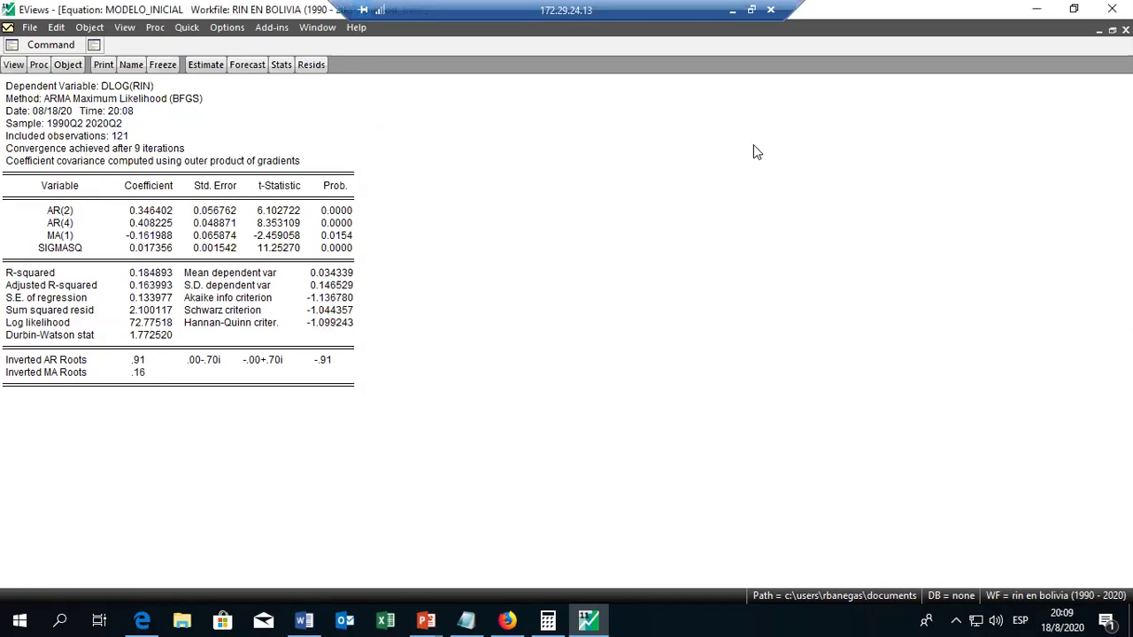
click(13, 66)
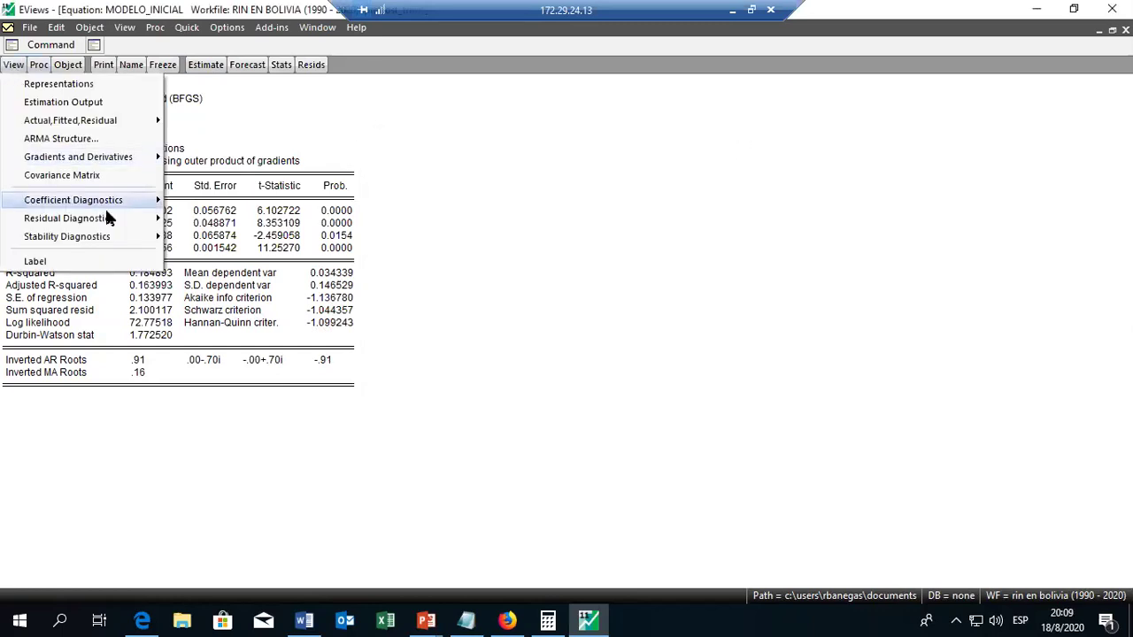
mouse_move(108, 218)
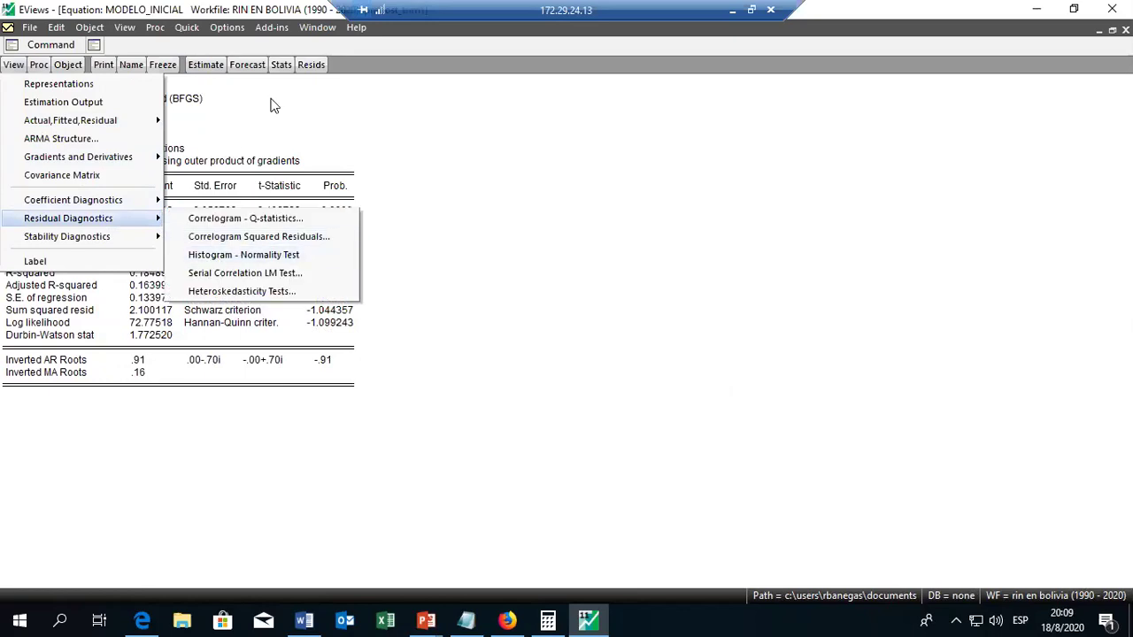
click(275, 105)
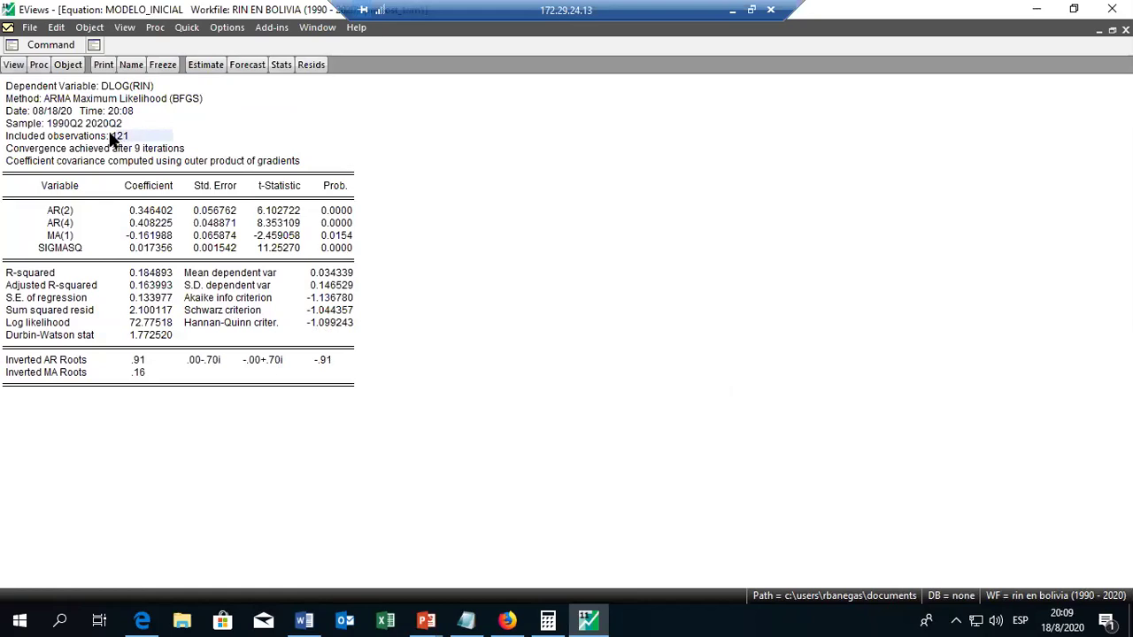
click(139, 138)
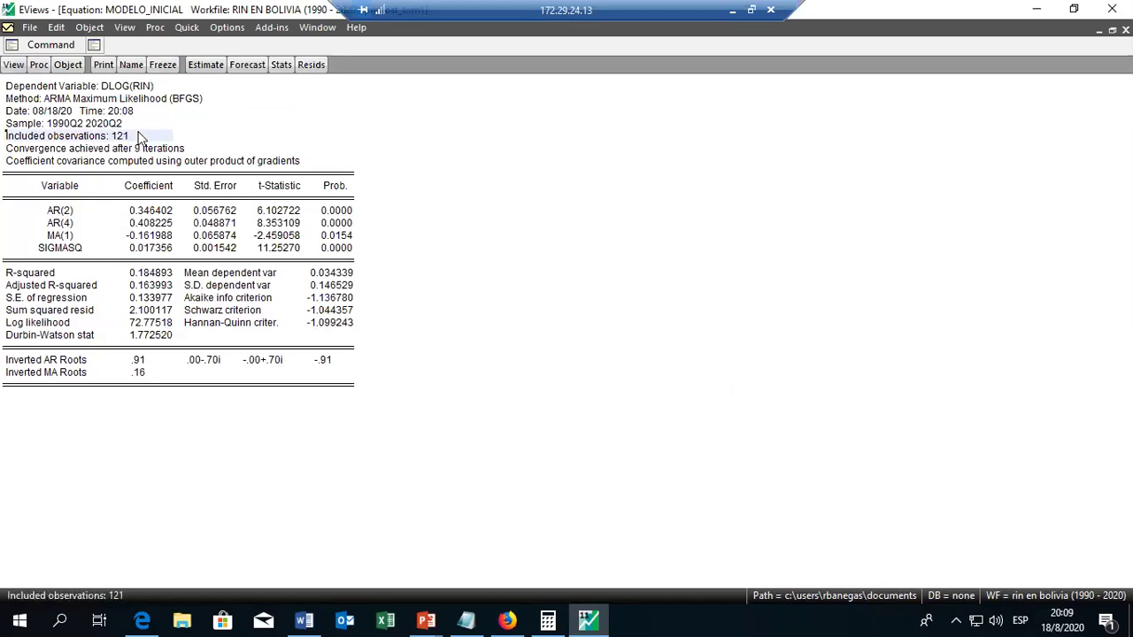
- Run the histogram and normality test on the residuals of the estimated equation
click(14, 66)
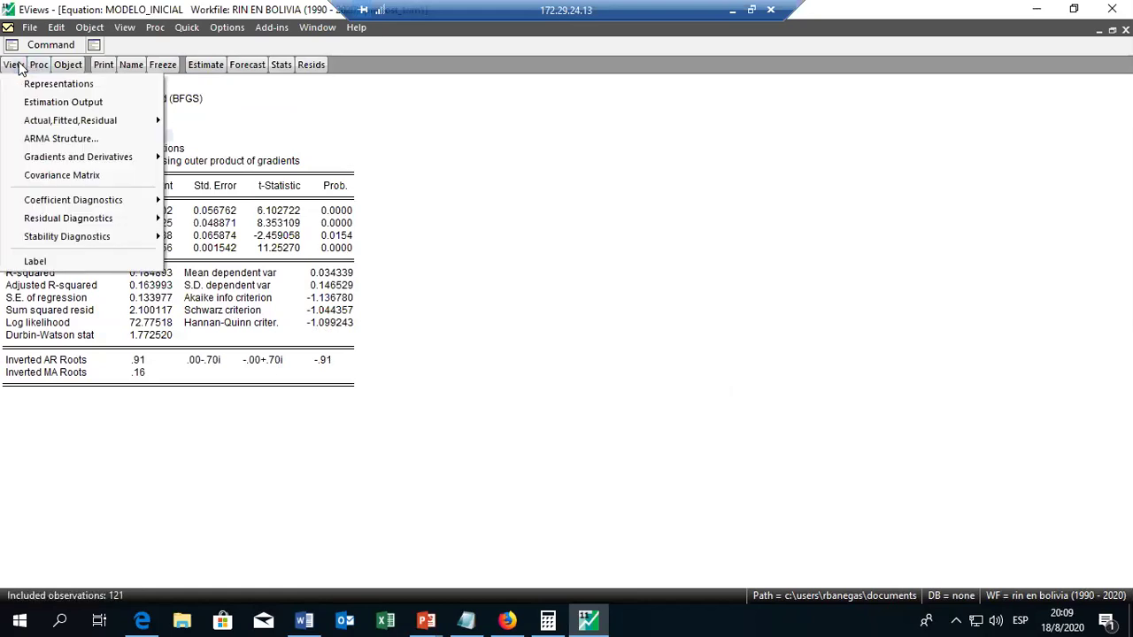
mouse_move(118, 226)
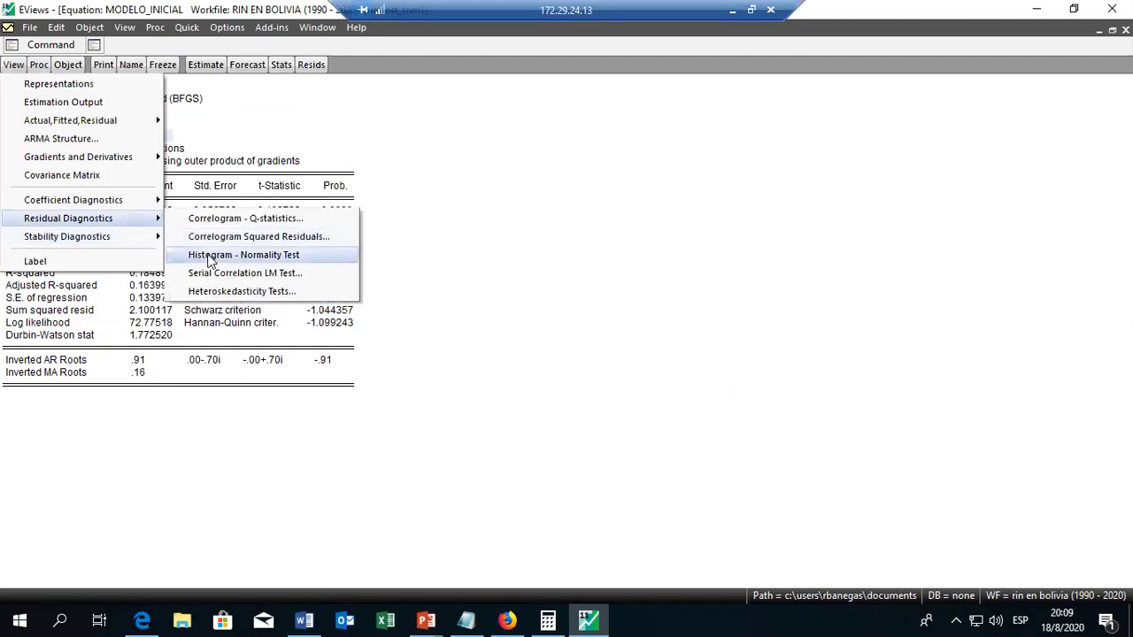
click(210, 255)
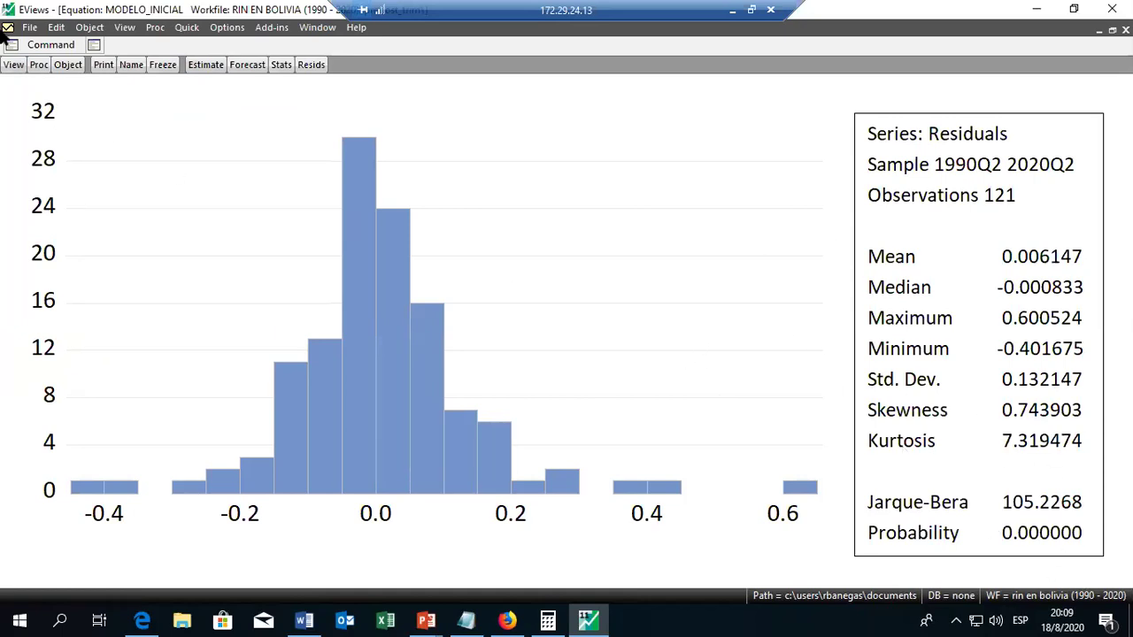
- Produce the correlogram of squared residuals with 36 lags and examine its probability column
click(13, 65)
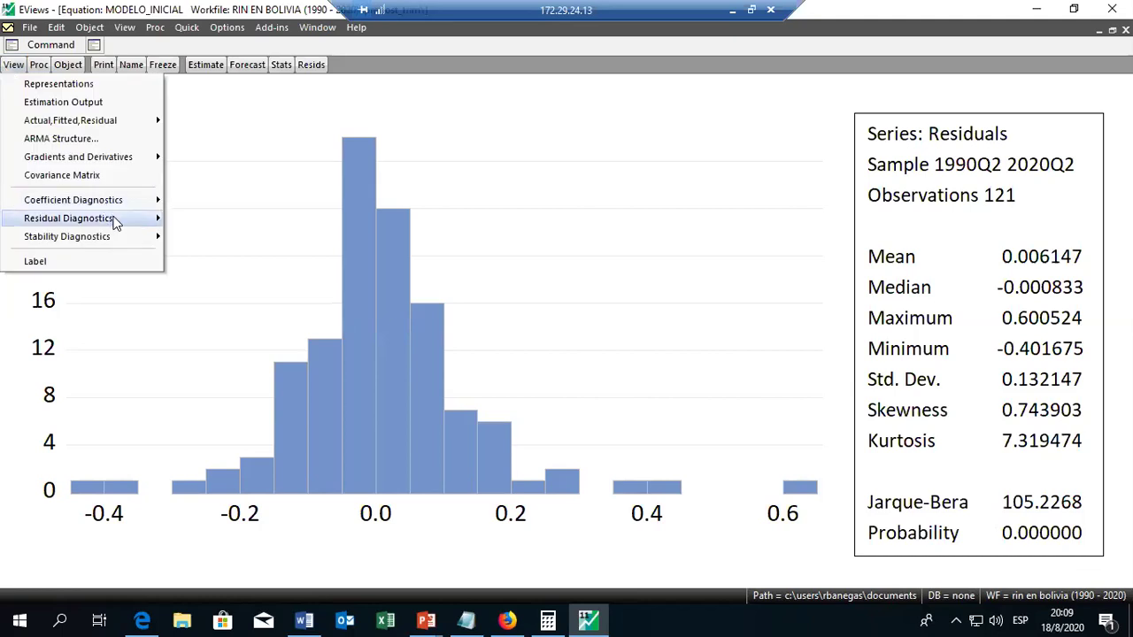
mouse_move(115, 223)
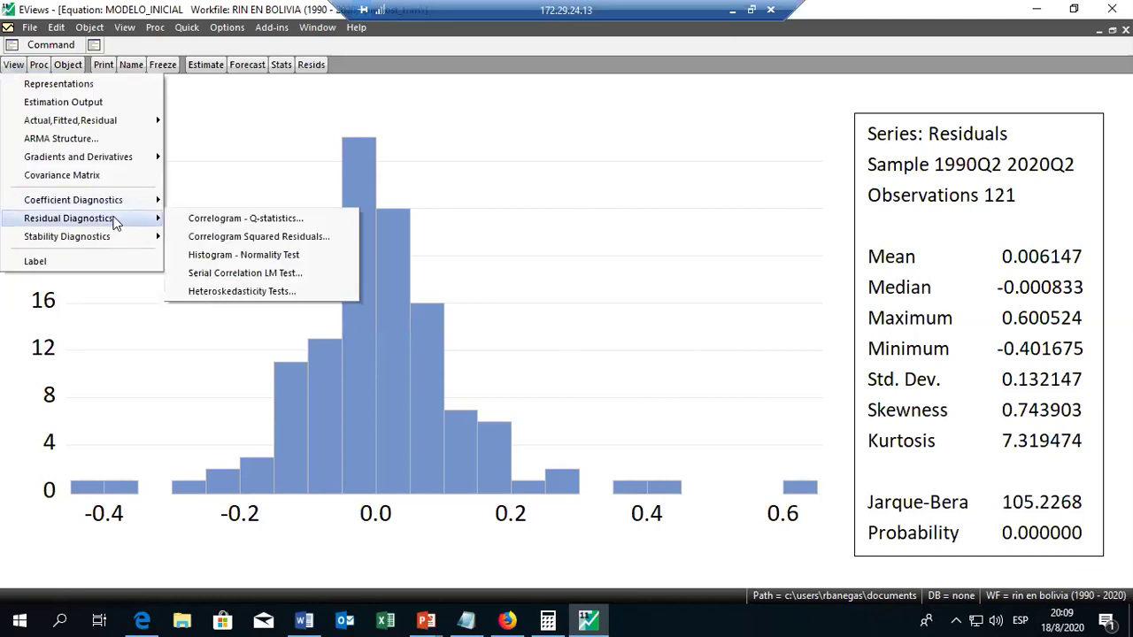
click(264, 237)
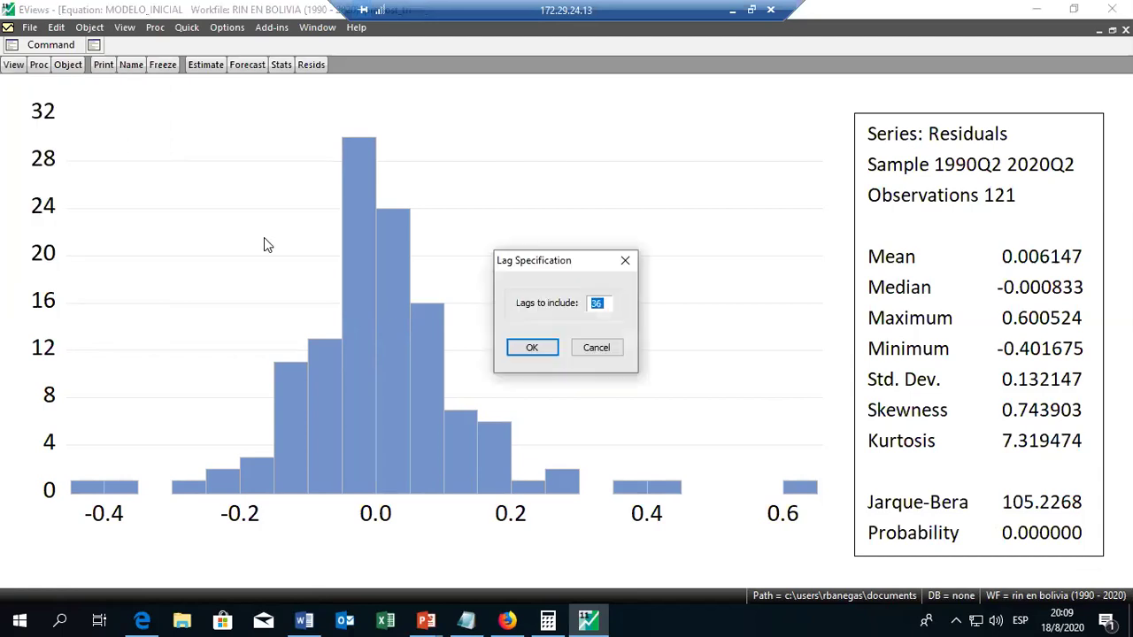
click(533, 348)
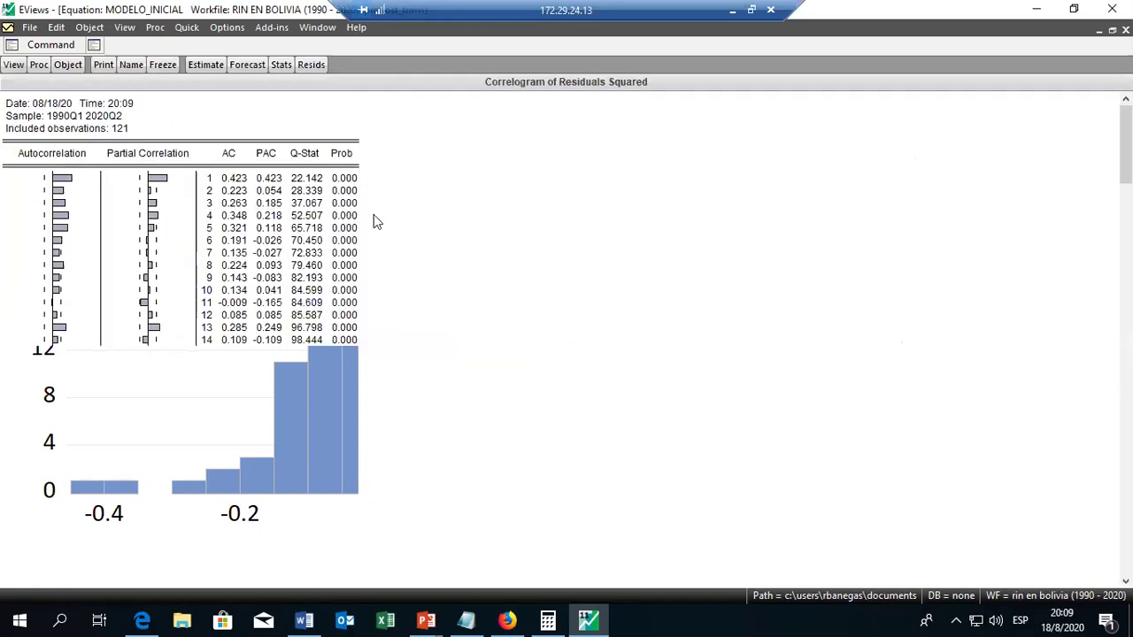
drag(346, 179, 348, 264)
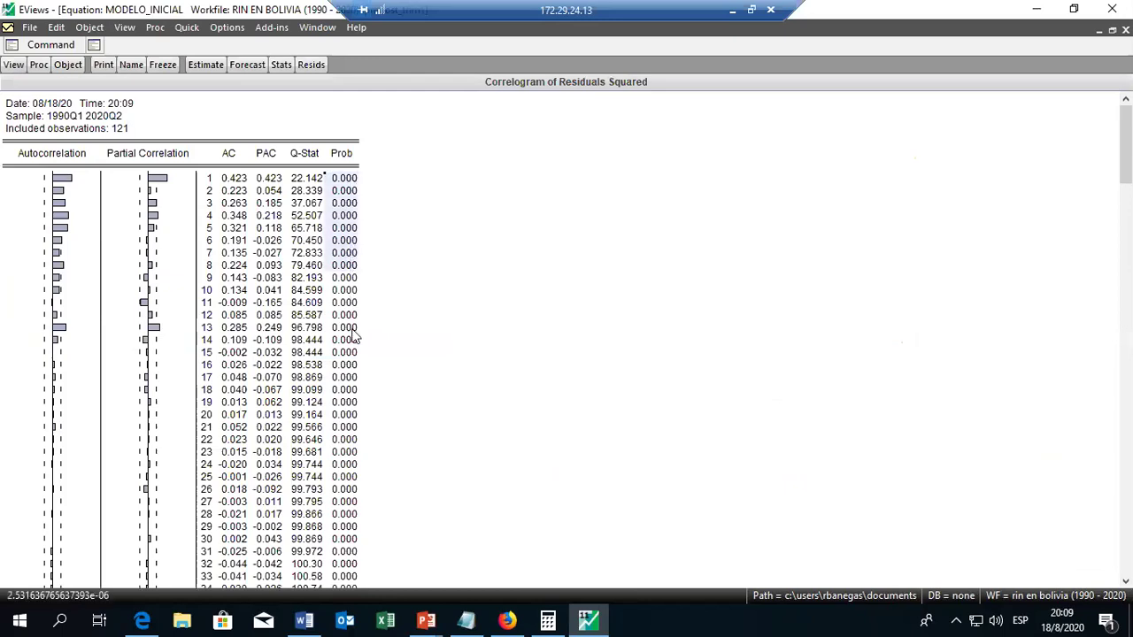
drag(359, 358, 358, 354)
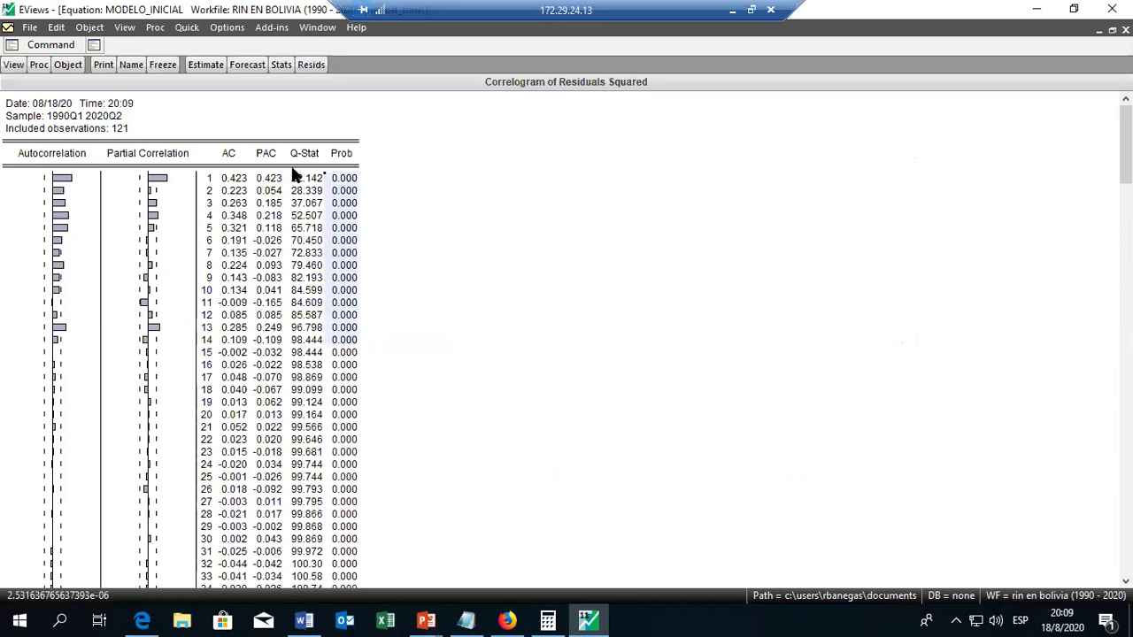
click(320, 179)
click(345, 179)
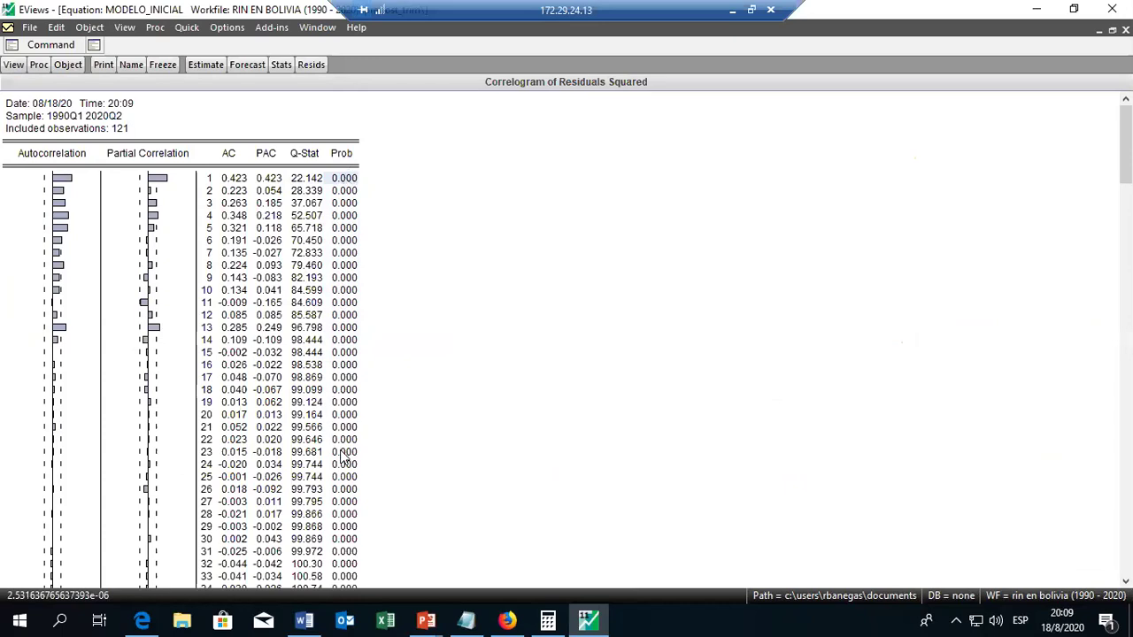
- Run the ARCH heteroskedasticity test on the equation's residuals with 1 lag
click(14, 65)
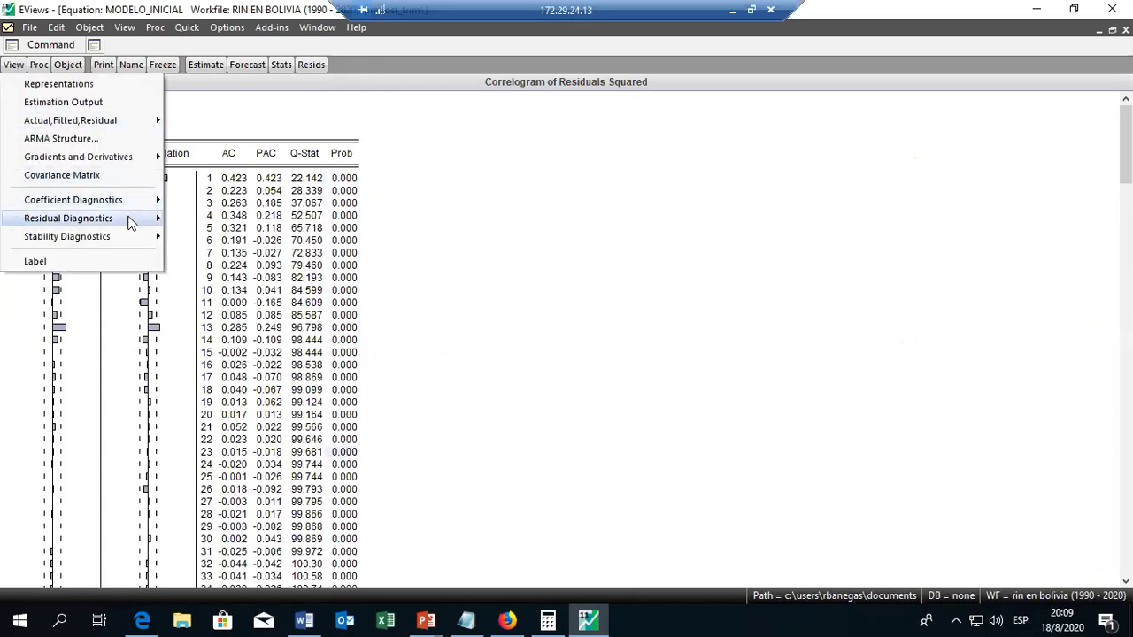
mouse_move(129, 221)
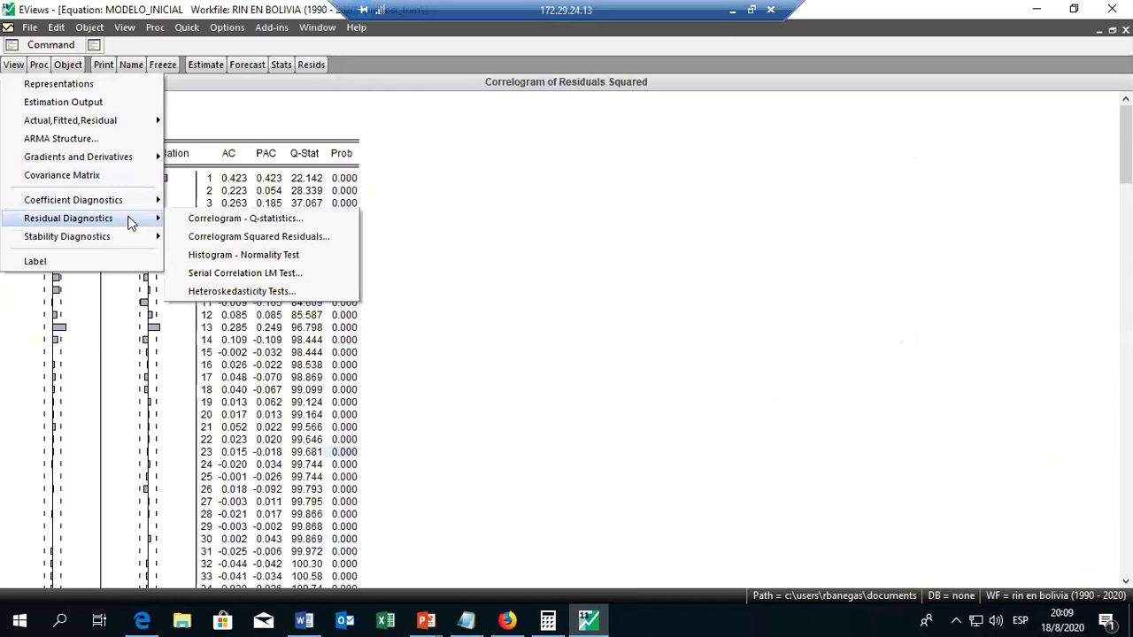
click(221, 293)
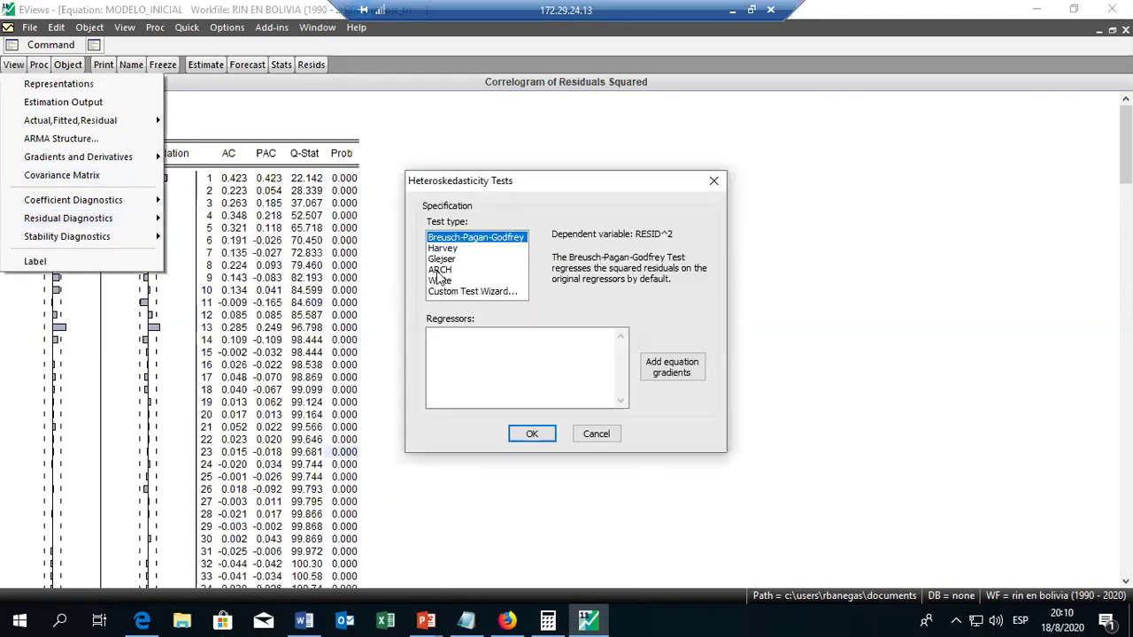
click(440, 270)
click(532, 436)
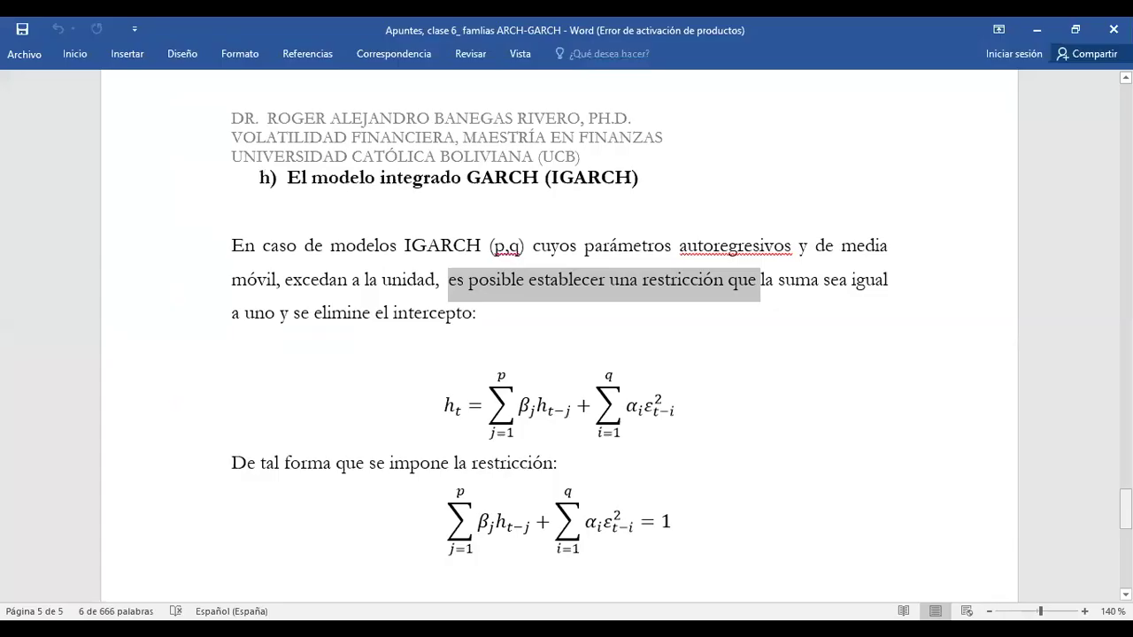
- Switch to the ARCH-GARCH class notes in Word and examine how the GARCH (1,1) orders match the conditional variance equation's terms in section c
scroll(566, 336, up, 20)
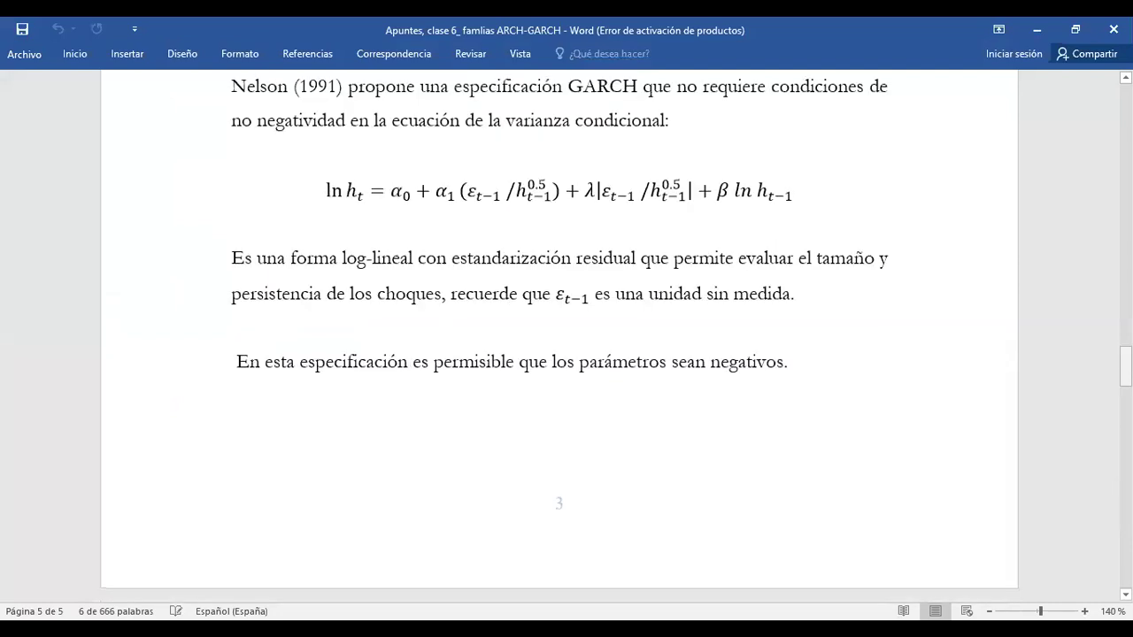
scroll(688, 97, up, 3)
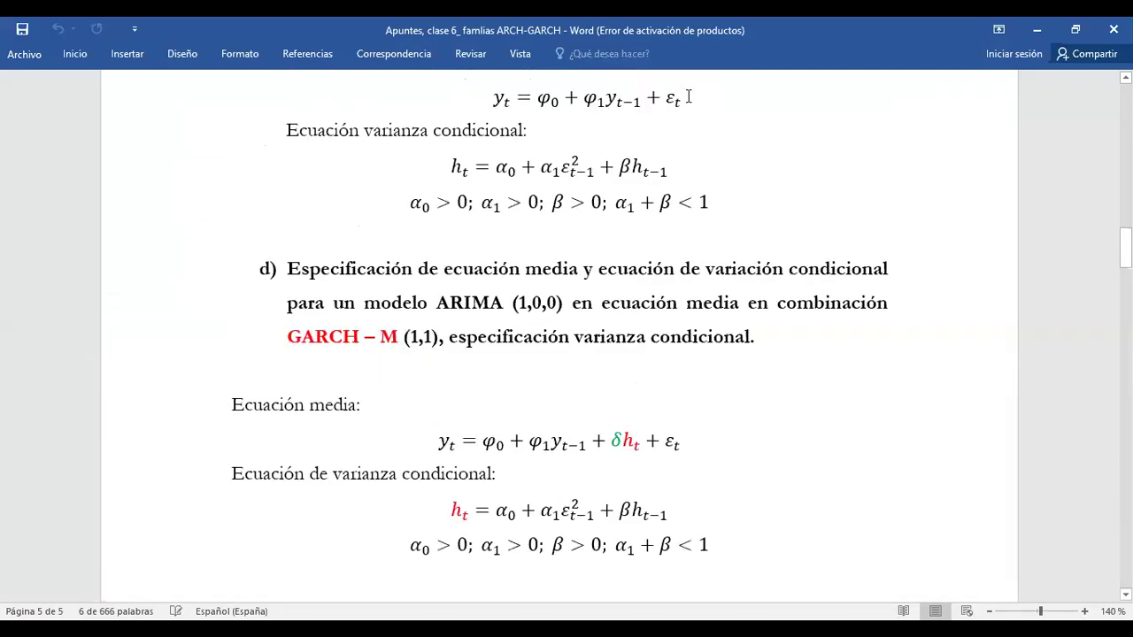
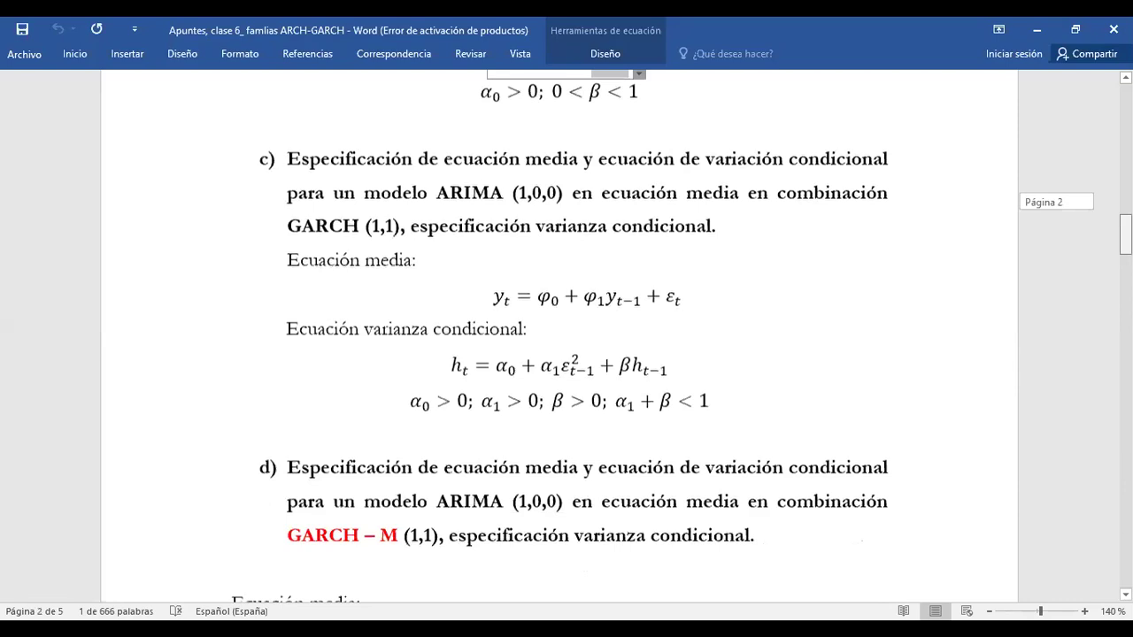
scroll(412, 389, up, 2)
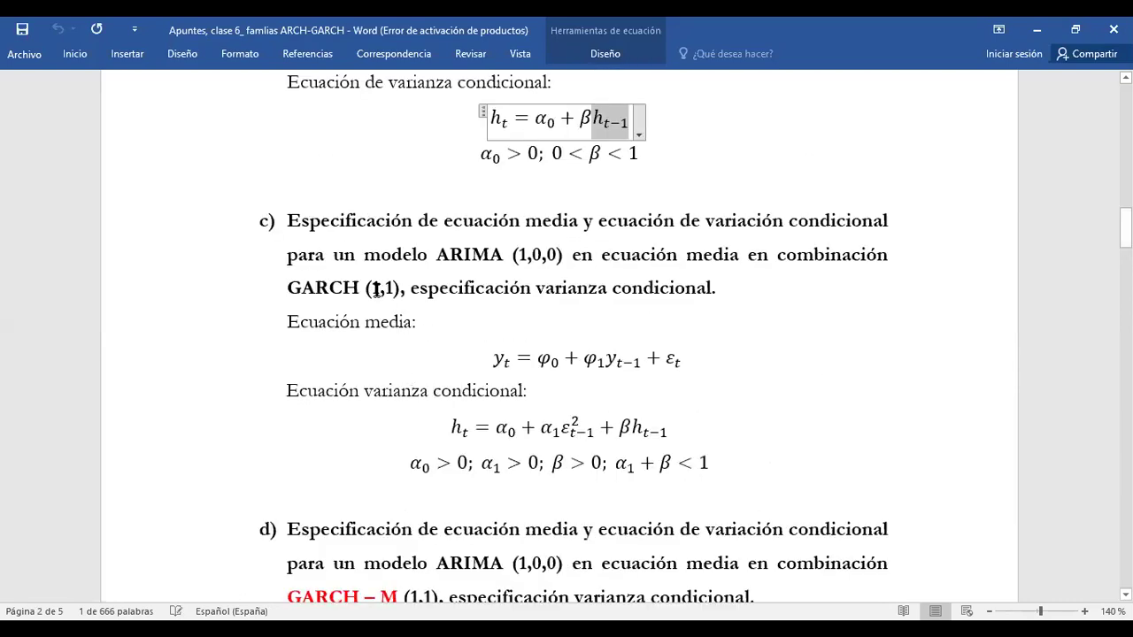
click(376, 289)
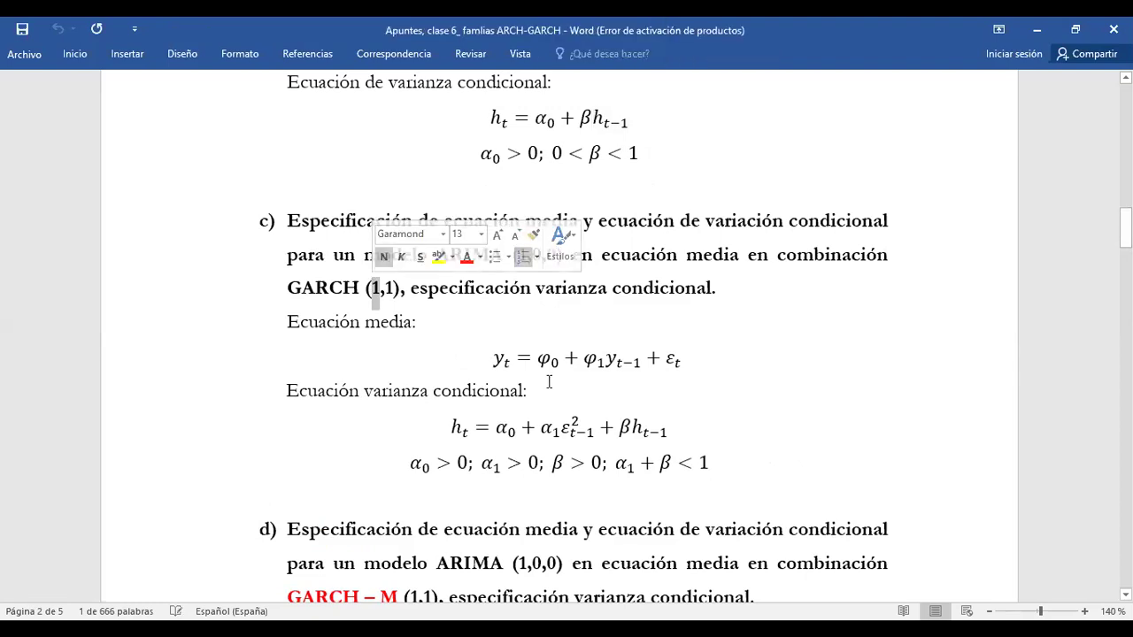
click(634, 424)
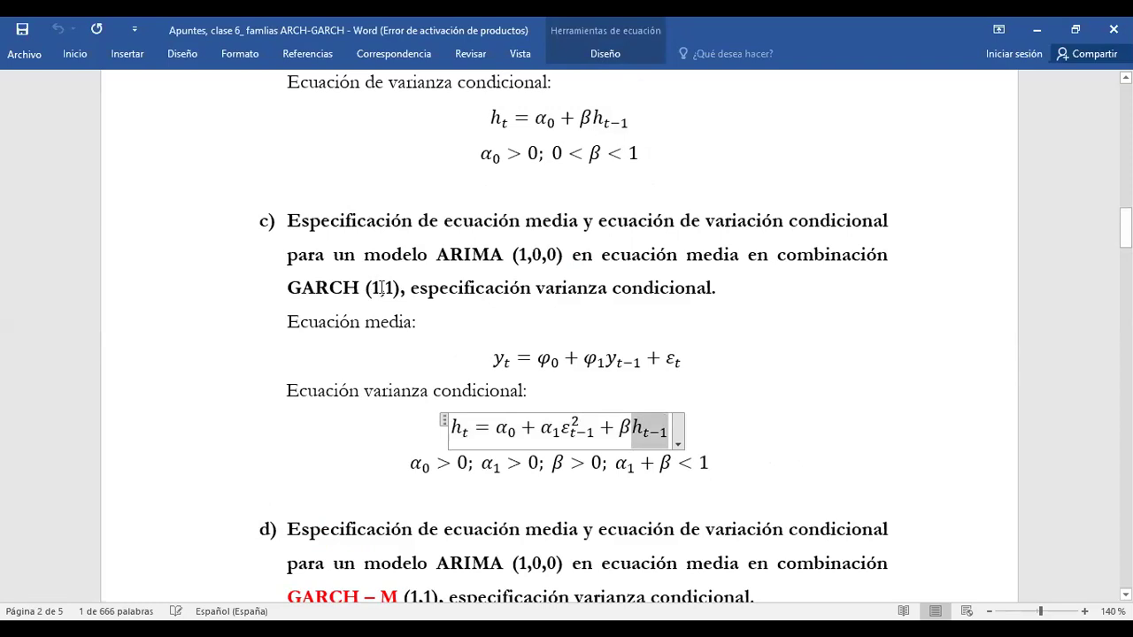
drag(384, 287, 394, 287)
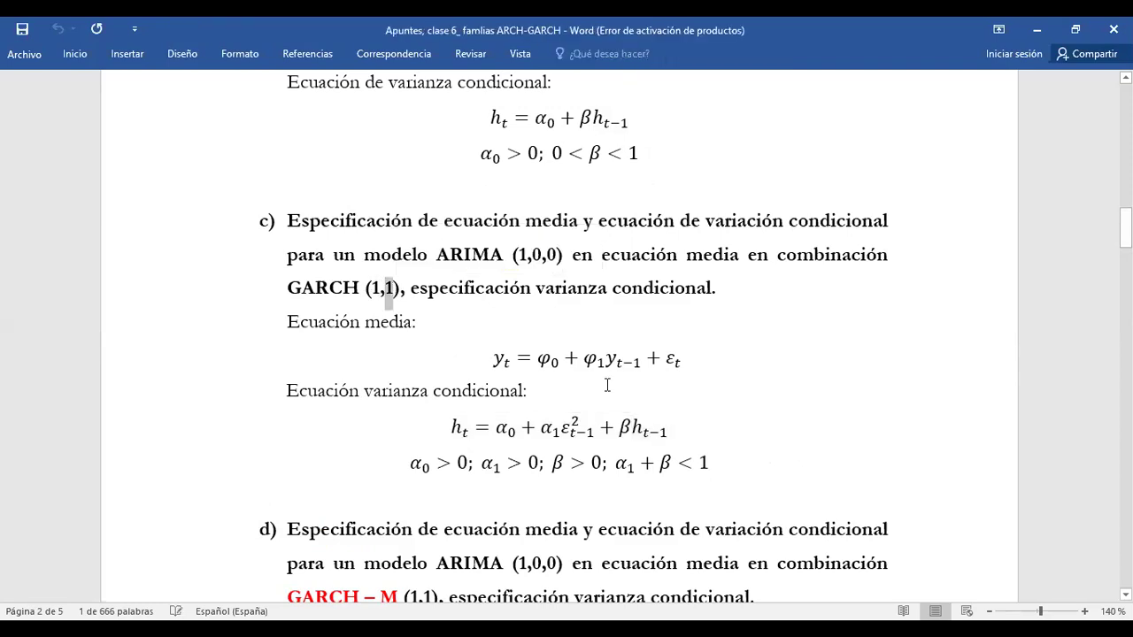
click(573, 423)
text(2)
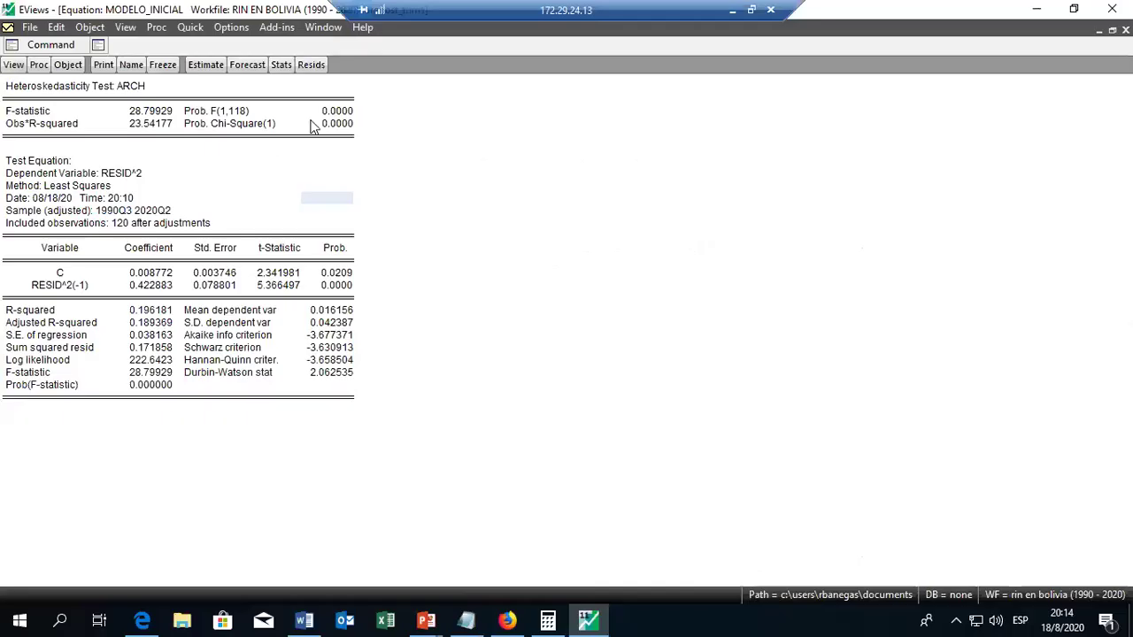
- Switch back to EViews and run the ARCH heteroskedasticity test on the residuals with 2 lags
click(13, 65)
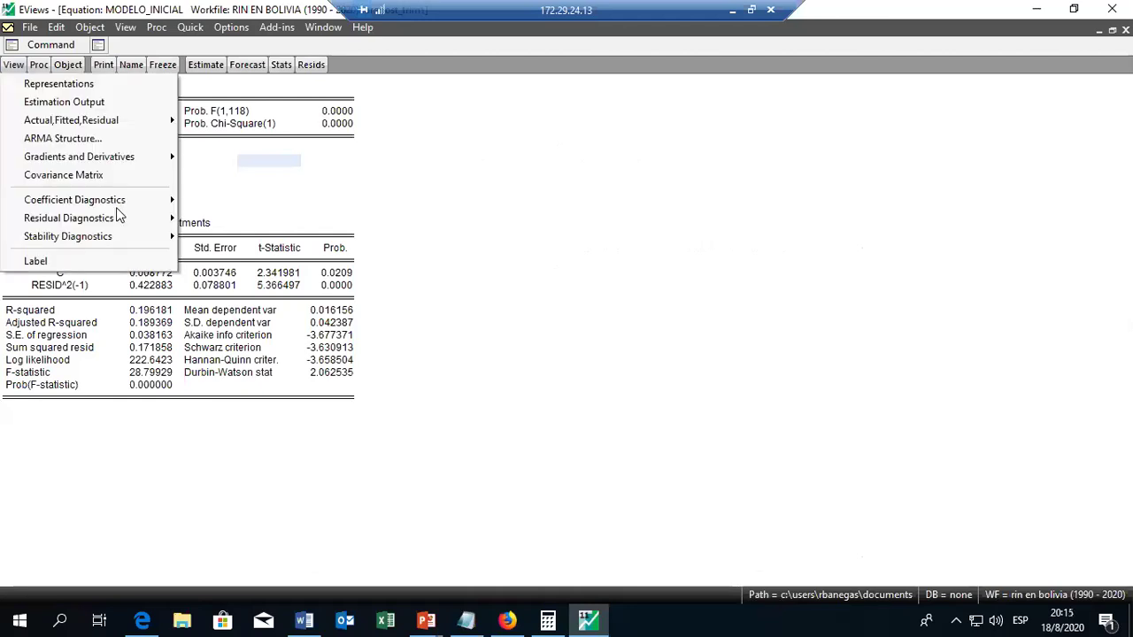
mouse_move(126, 223)
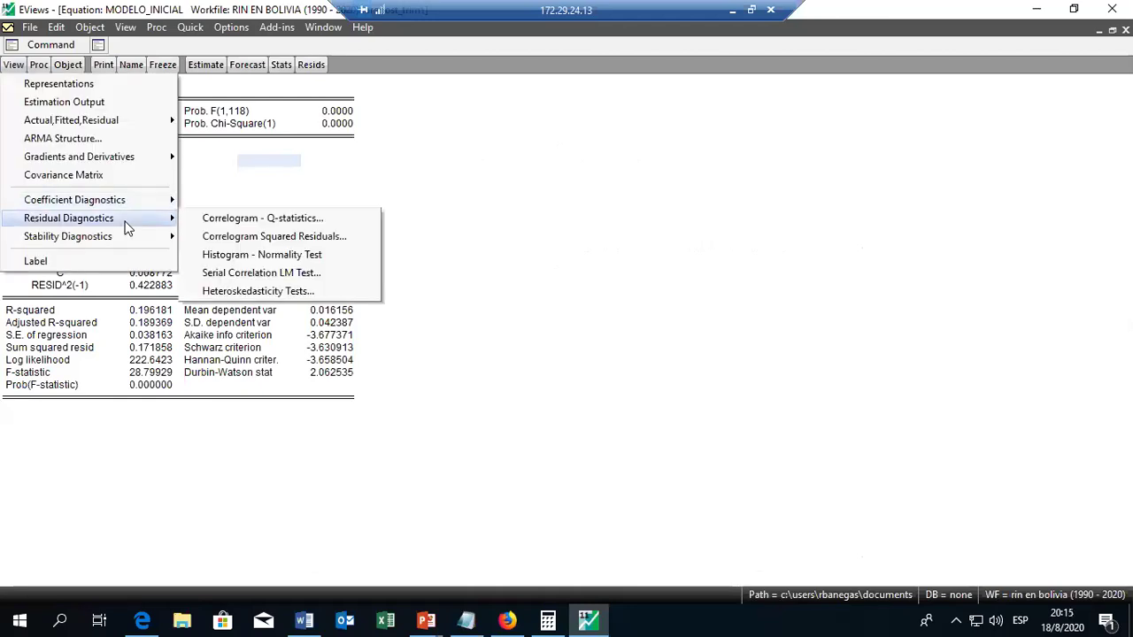
click(275, 292)
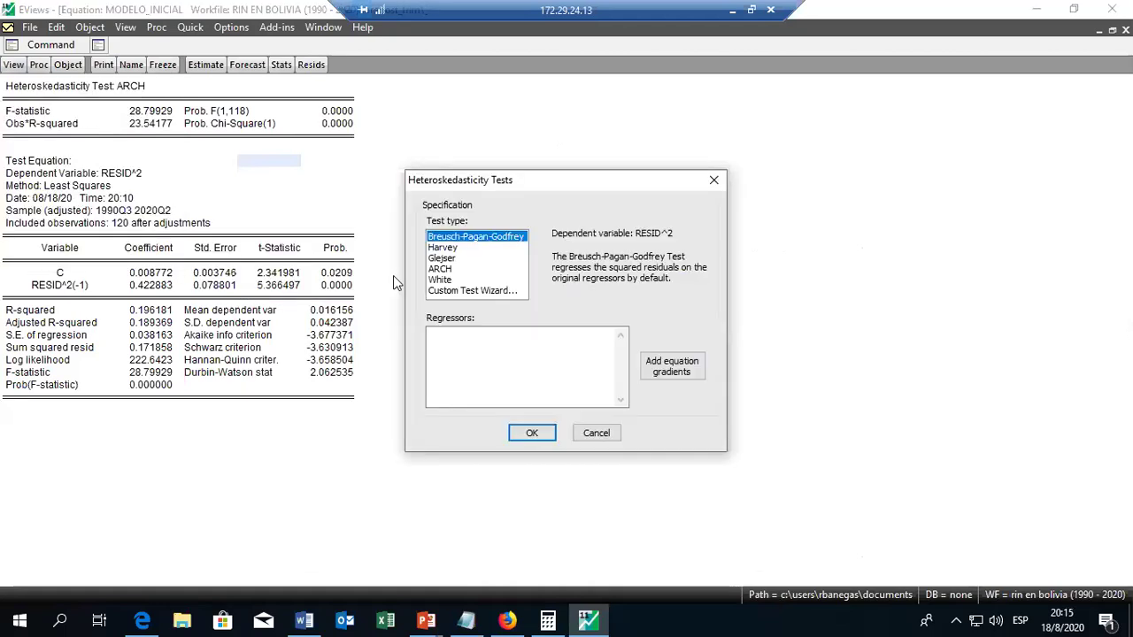
click(443, 268)
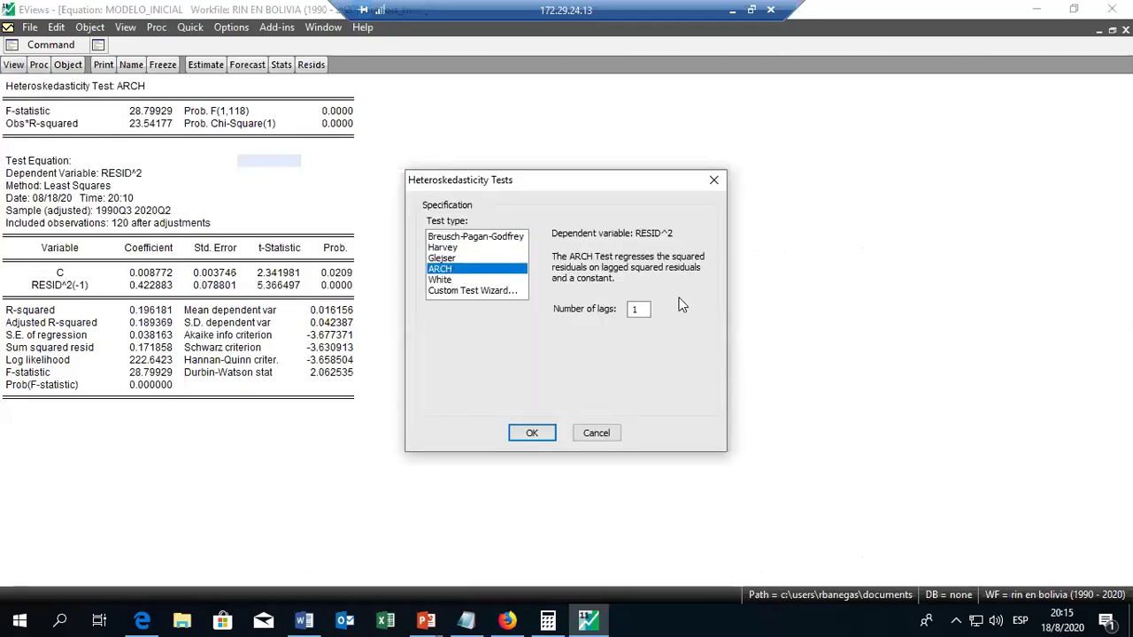
double_click(647, 309)
text(2)
key(Return)
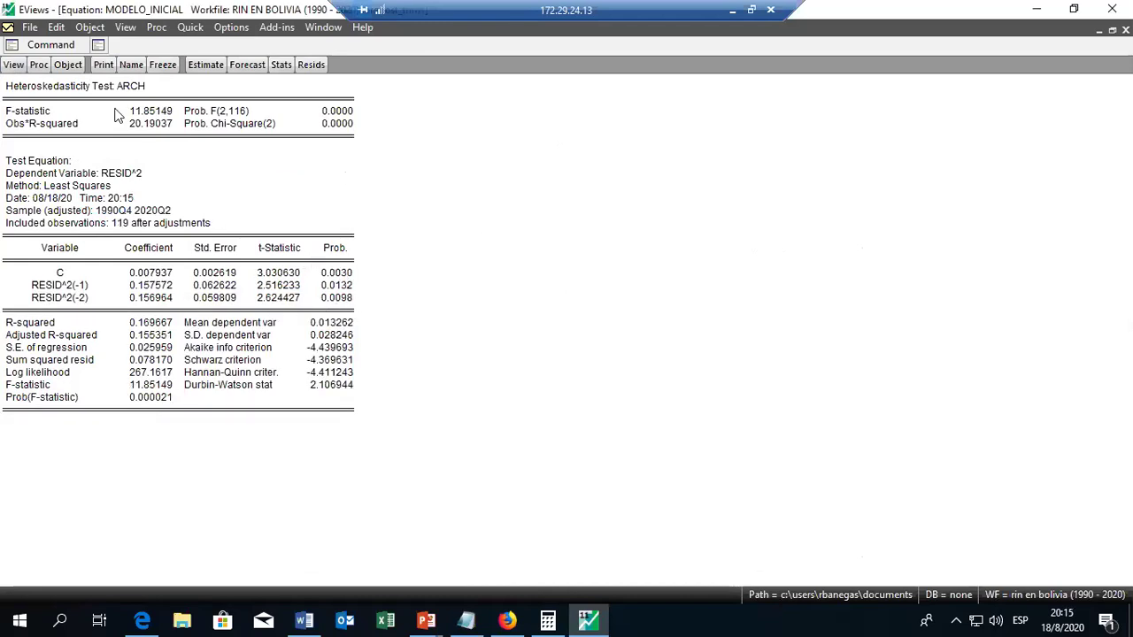
click(14, 65)
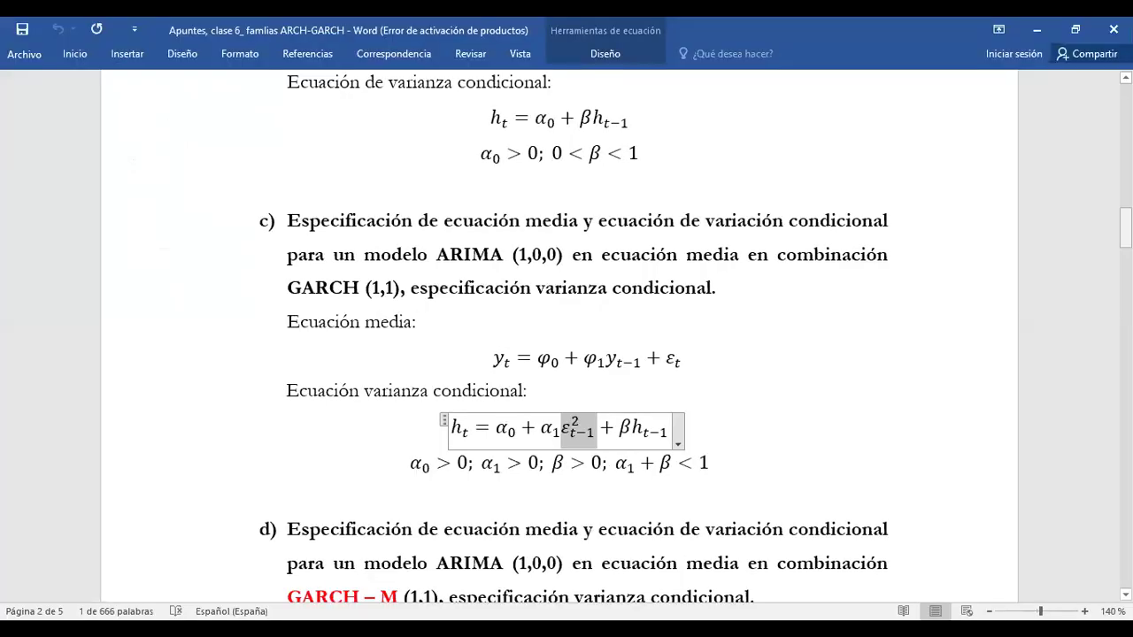
- Return to the Word notes and examine the mean equation of the GARCH (0,1) model in section a
scroll(567, 337, up, 4)
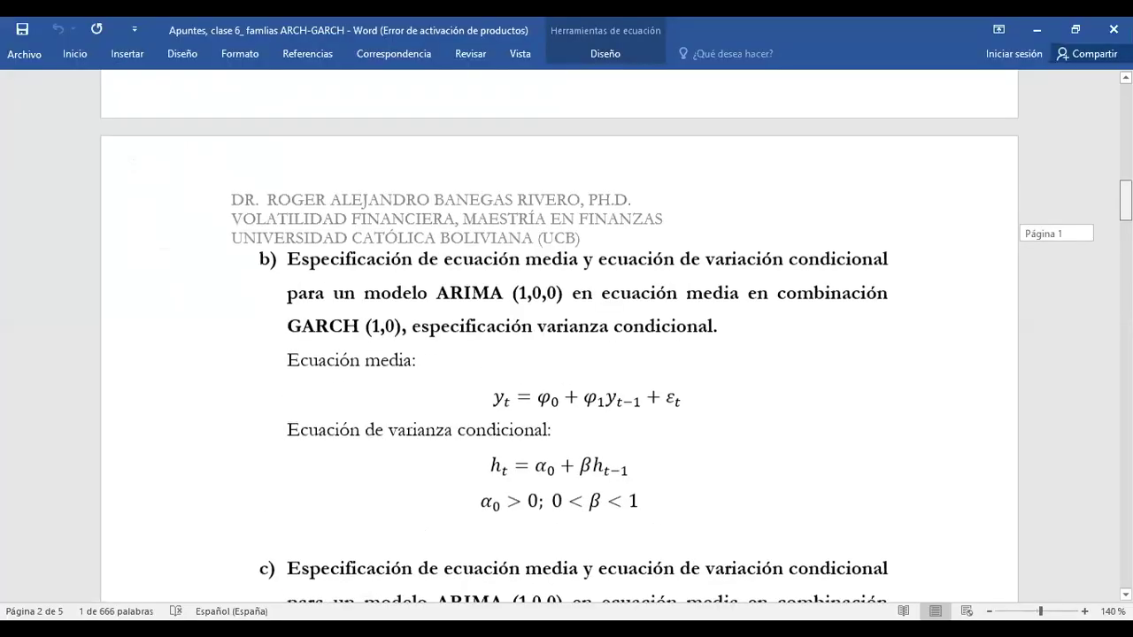
scroll(655, 470, up, 6)
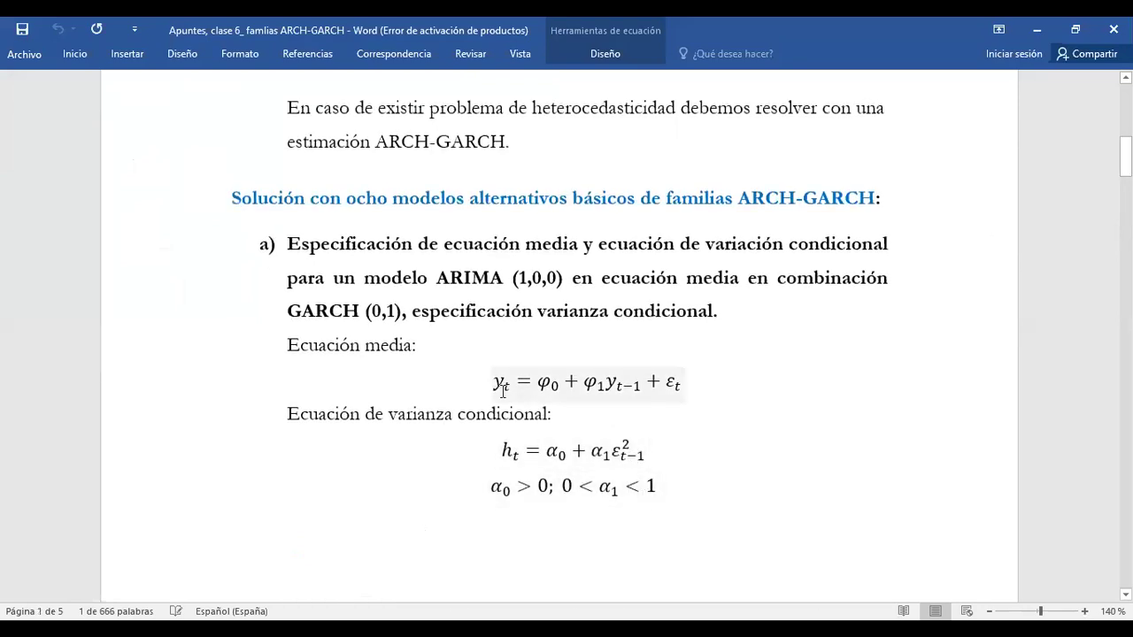
click(674, 378)
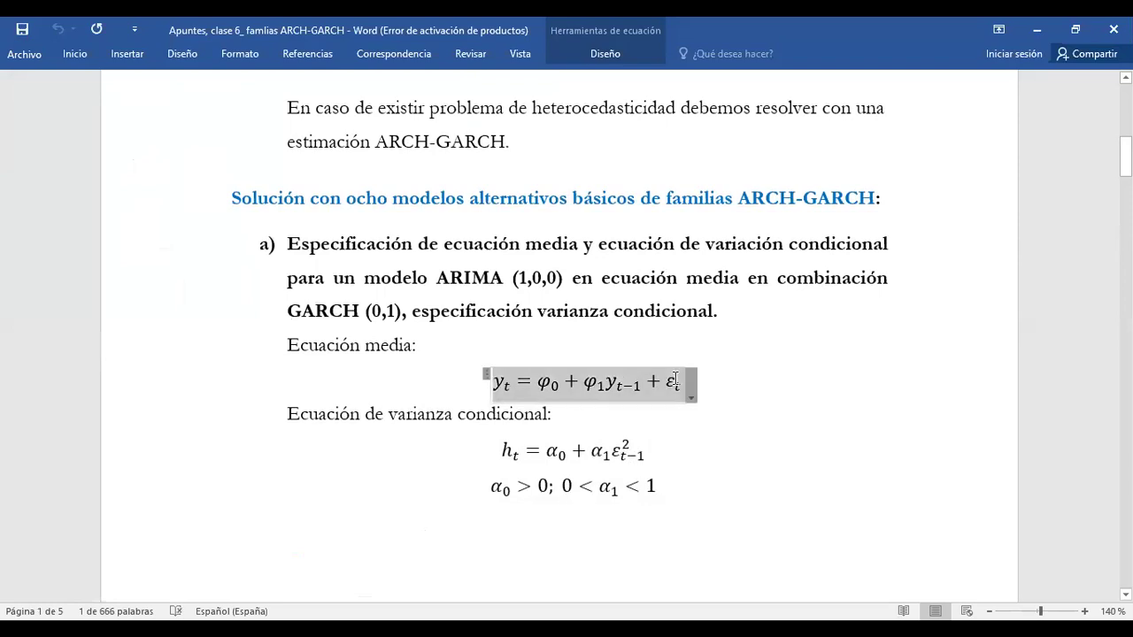
- Switch to EViews, open the equation's estimation settings and examine the dlog(rin) ar(2) ar(4) ma(1) specification
click(522, 370)
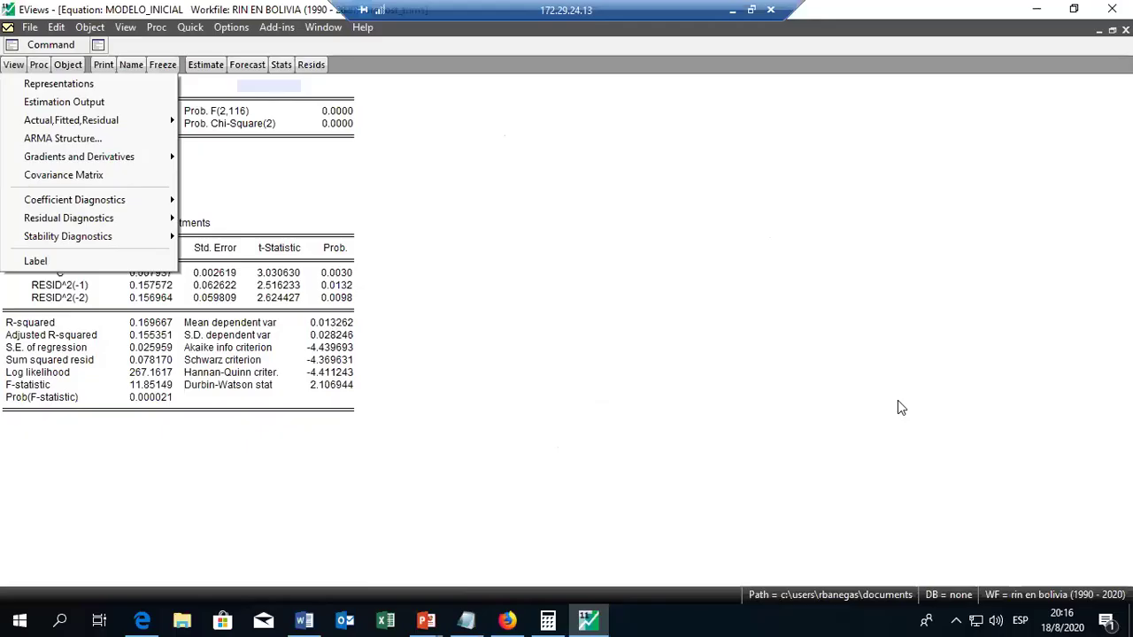
click(209, 69)
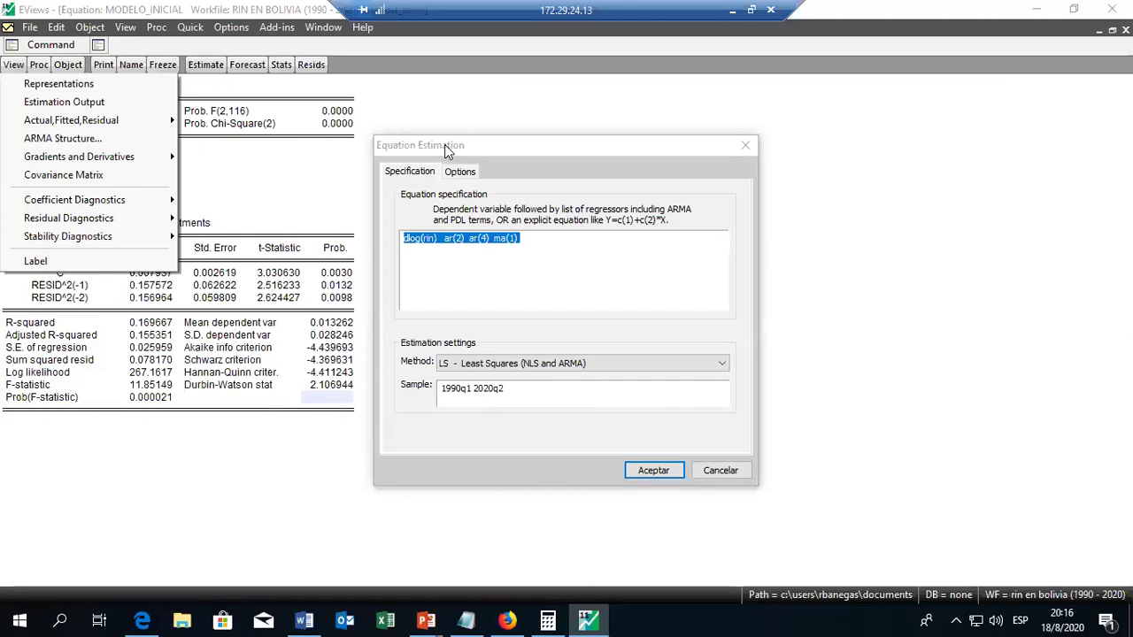
click(444, 147)
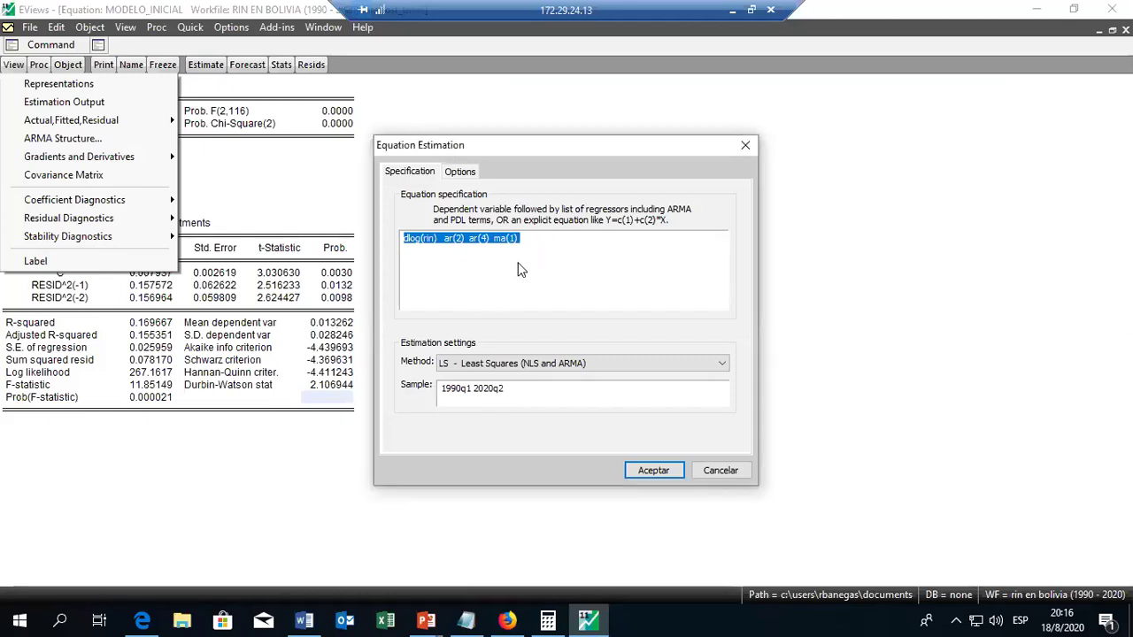
click(427, 239)
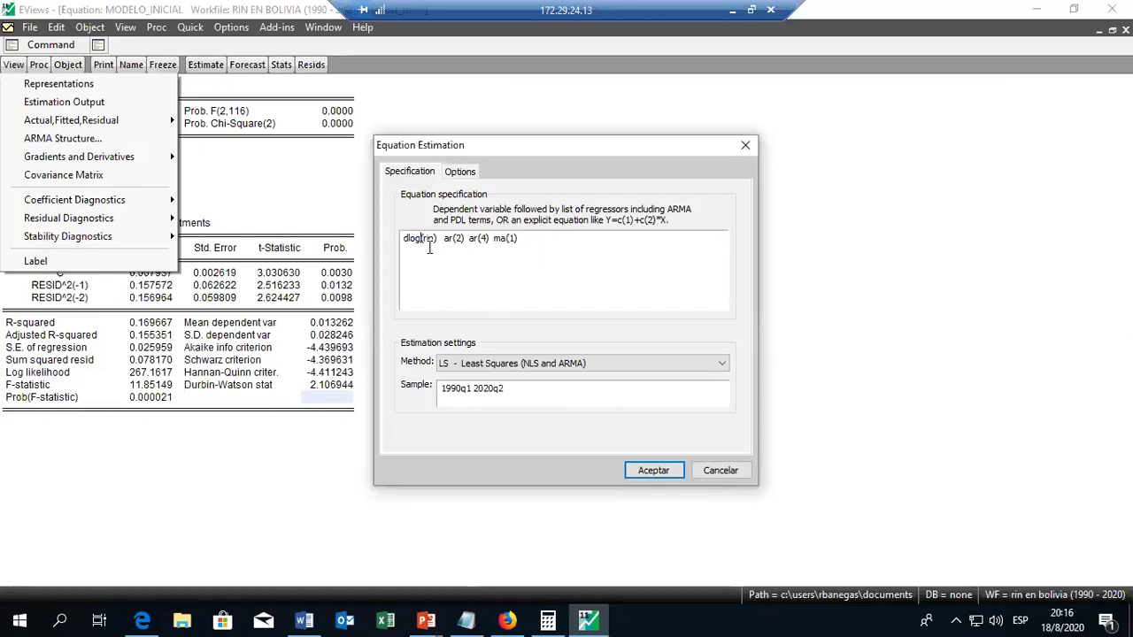
double_click(431, 238)
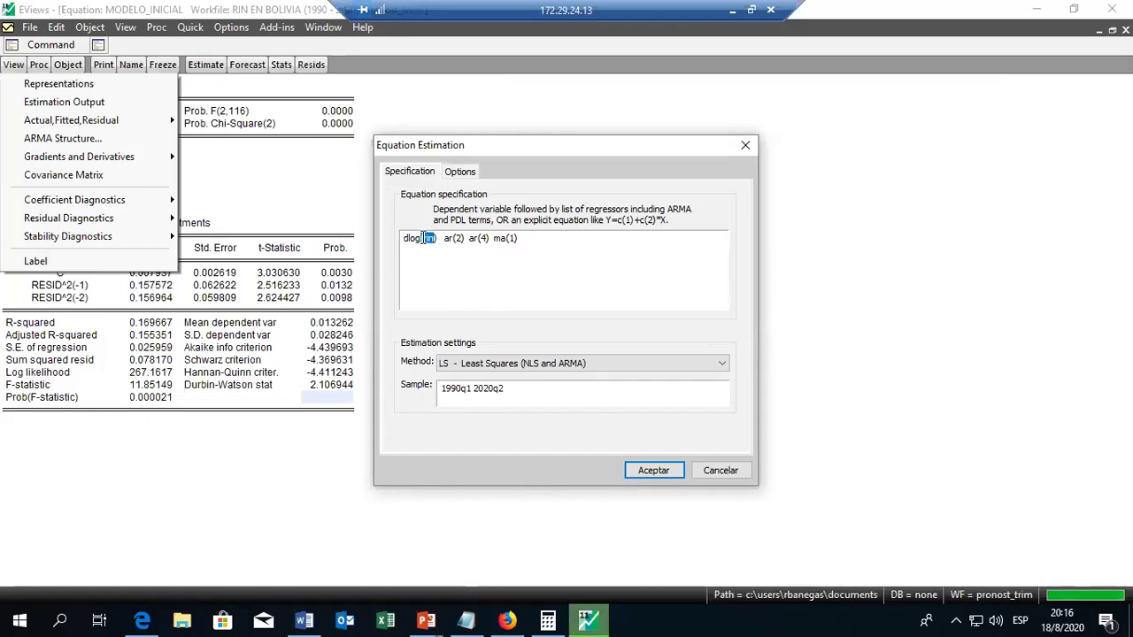
click(418, 239)
drag(422, 239, 394, 238)
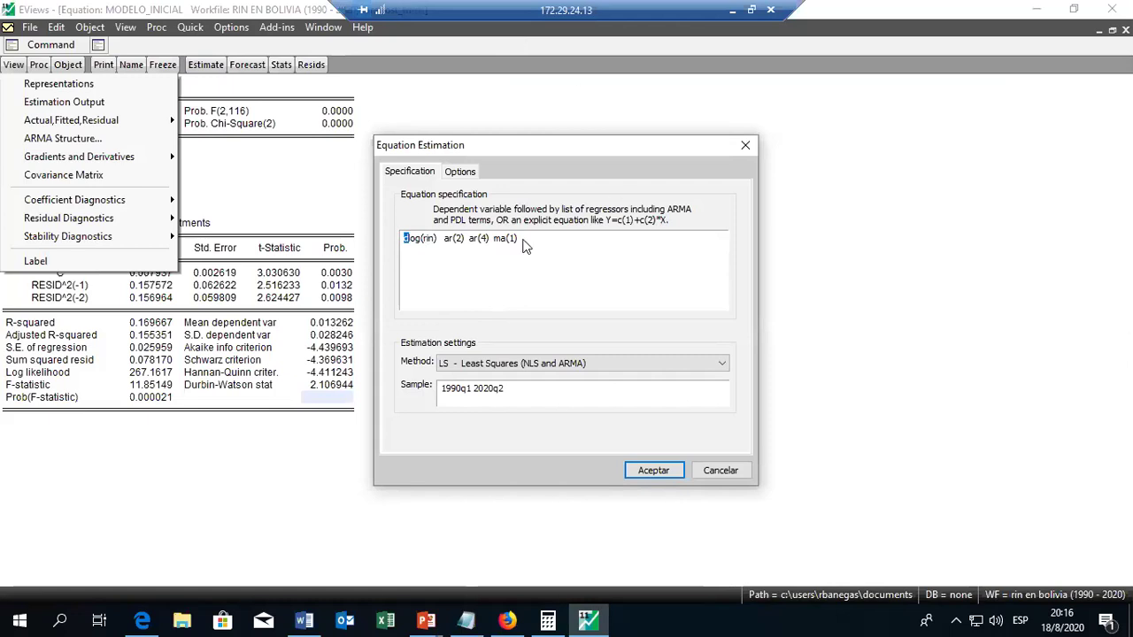
drag(440, 239, 493, 240)
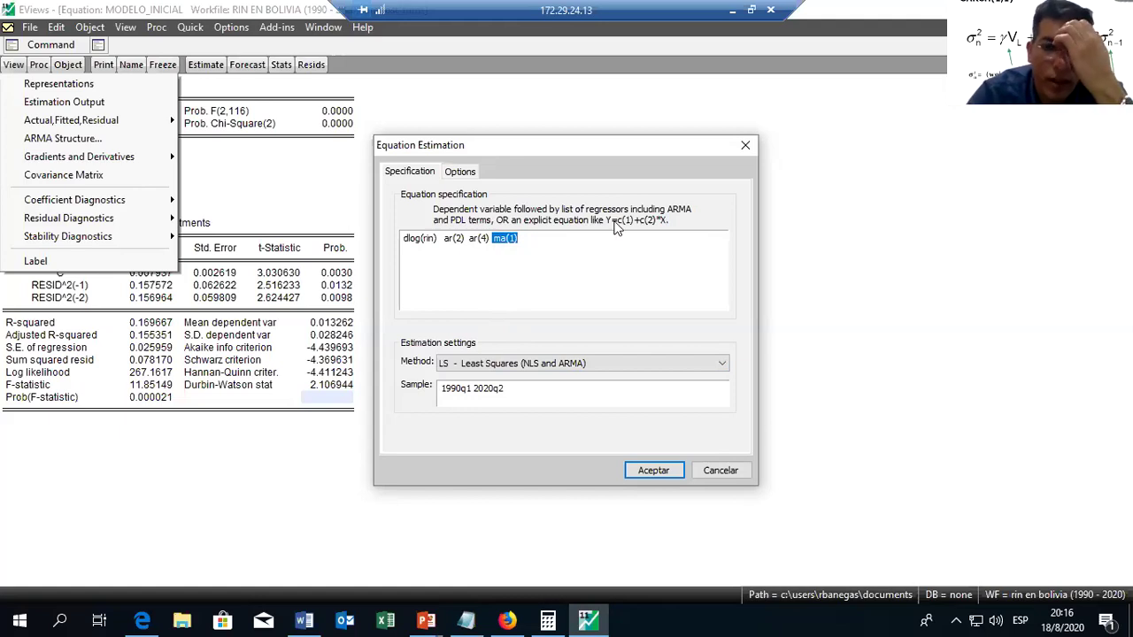
- Change the estimation method to ARCH - Autoregressive Conditional Heteroskedasticity and review the mean equation and variance model options, keeping GARCH/TARCH
click(622, 362)
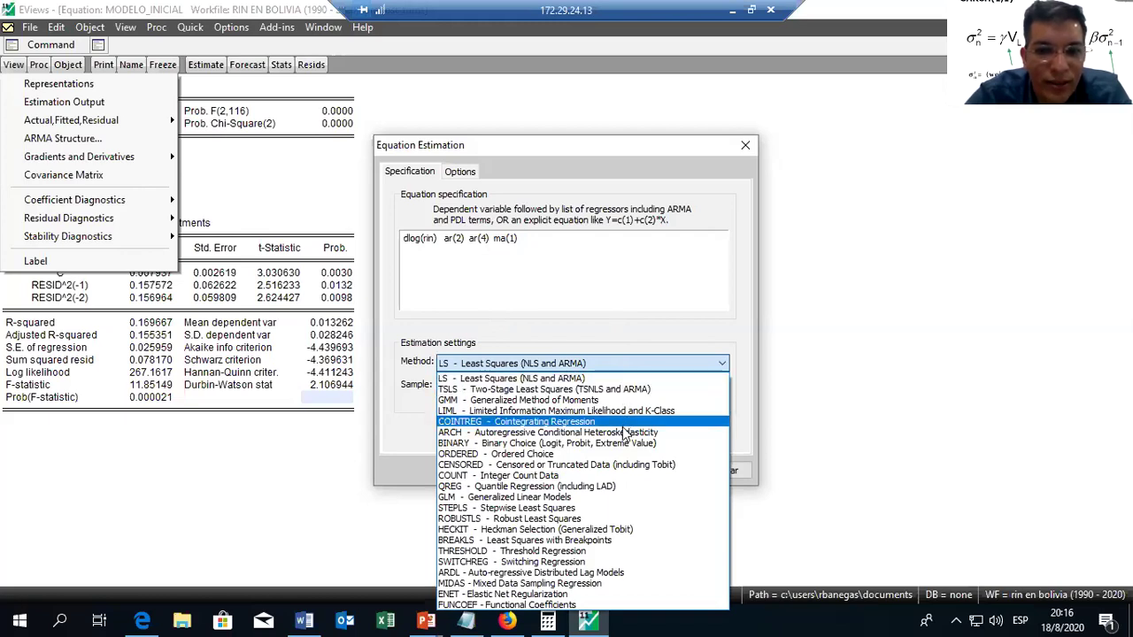
click(501, 433)
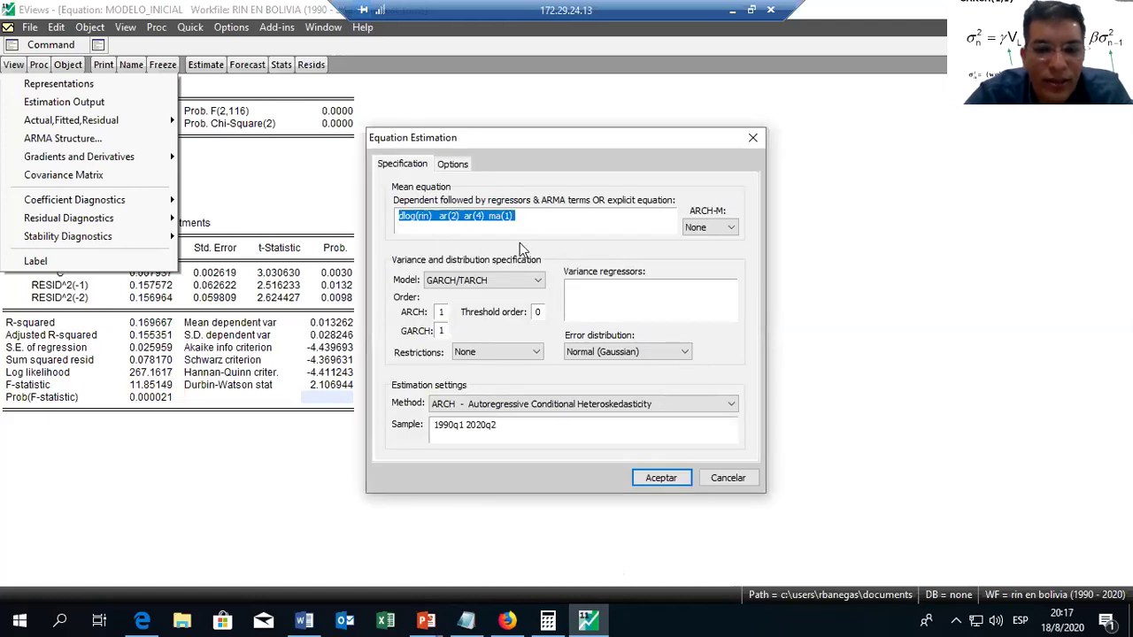
click(536, 220)
drag(536, 221, 392, 215)
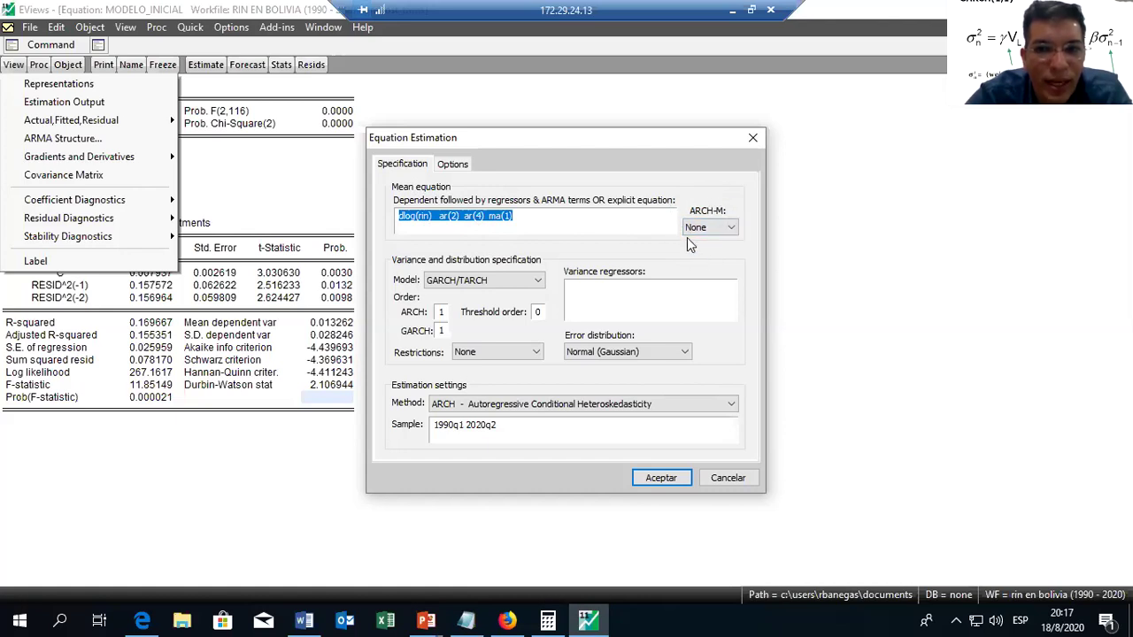
click(447, 282)
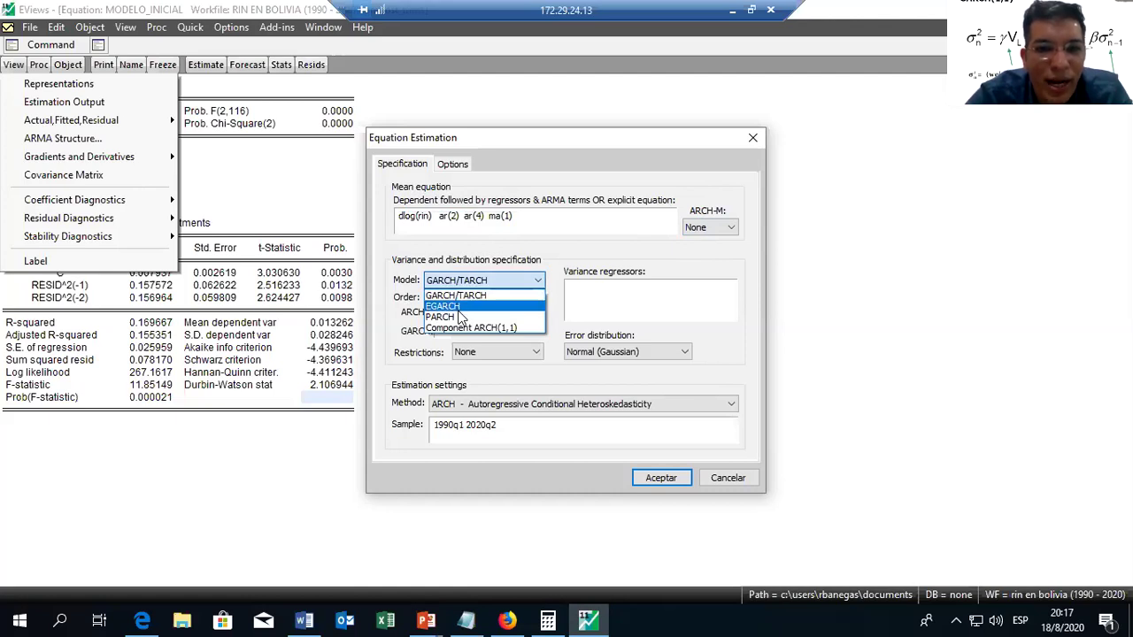
click(596, 301)
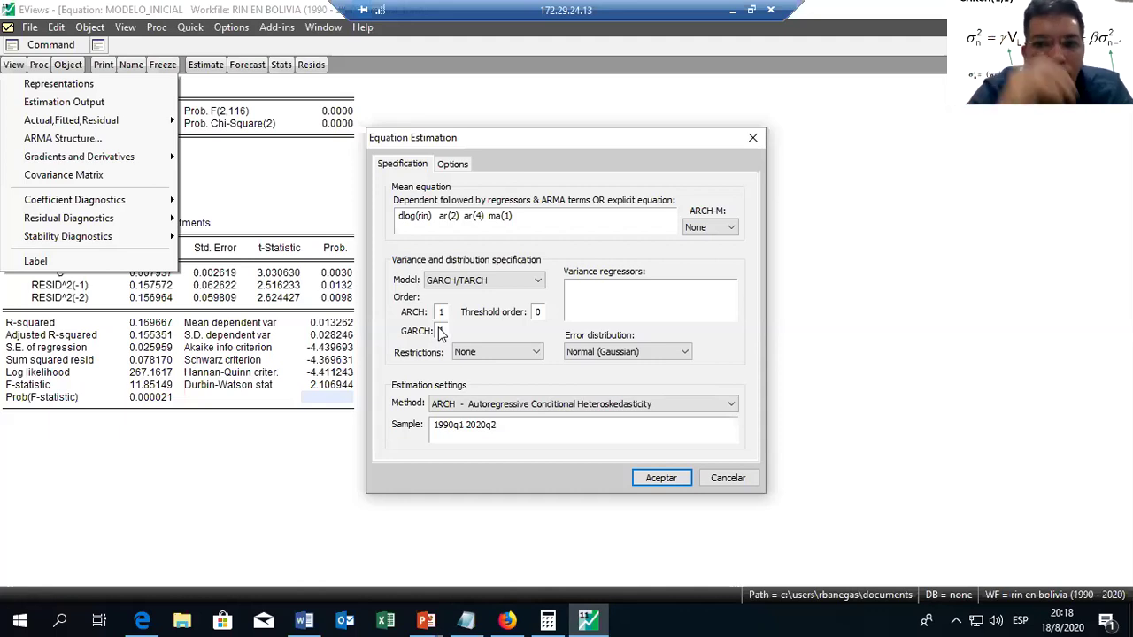
- Set the ARCH order to 1 and the GARCH order to 0 in the variance specification
text(1)
key(BackSpace)
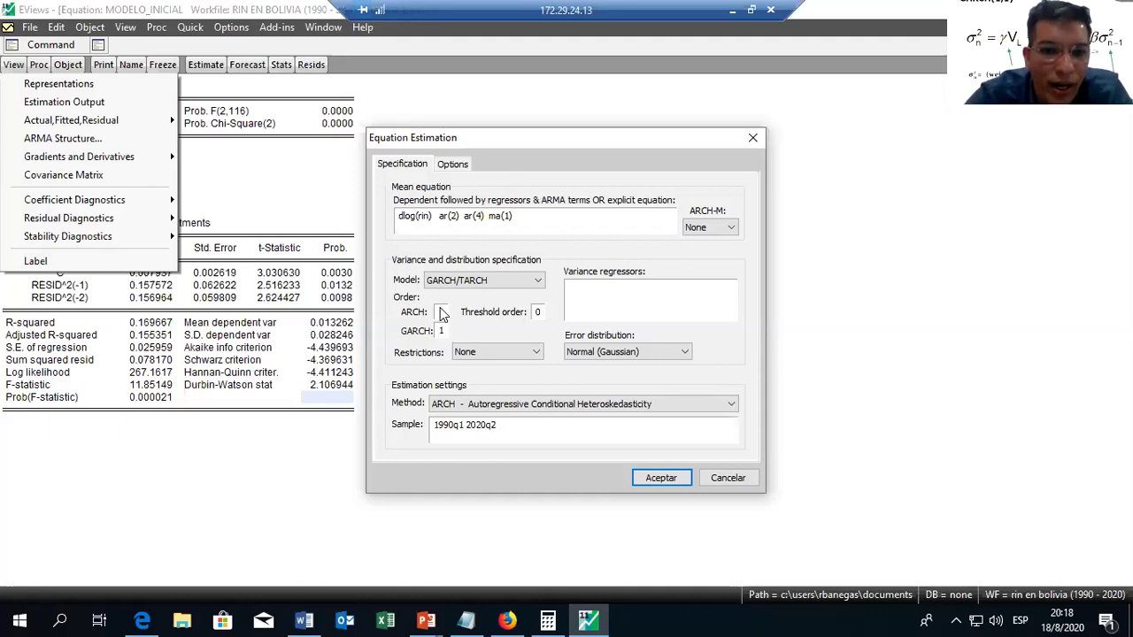
text(1)
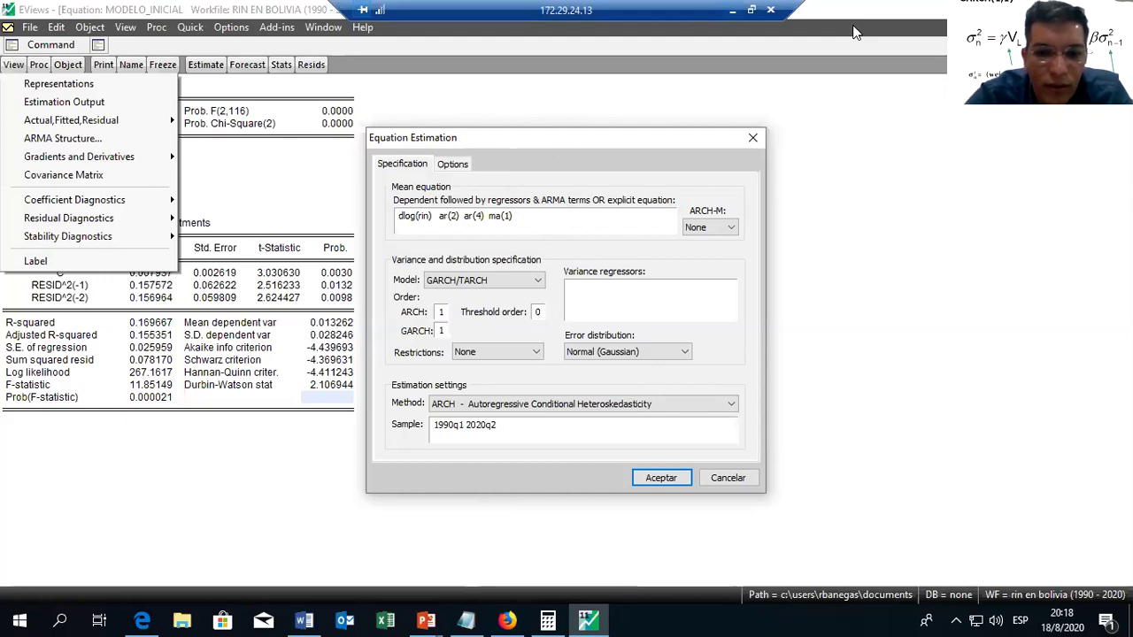
double_click(443, 331)
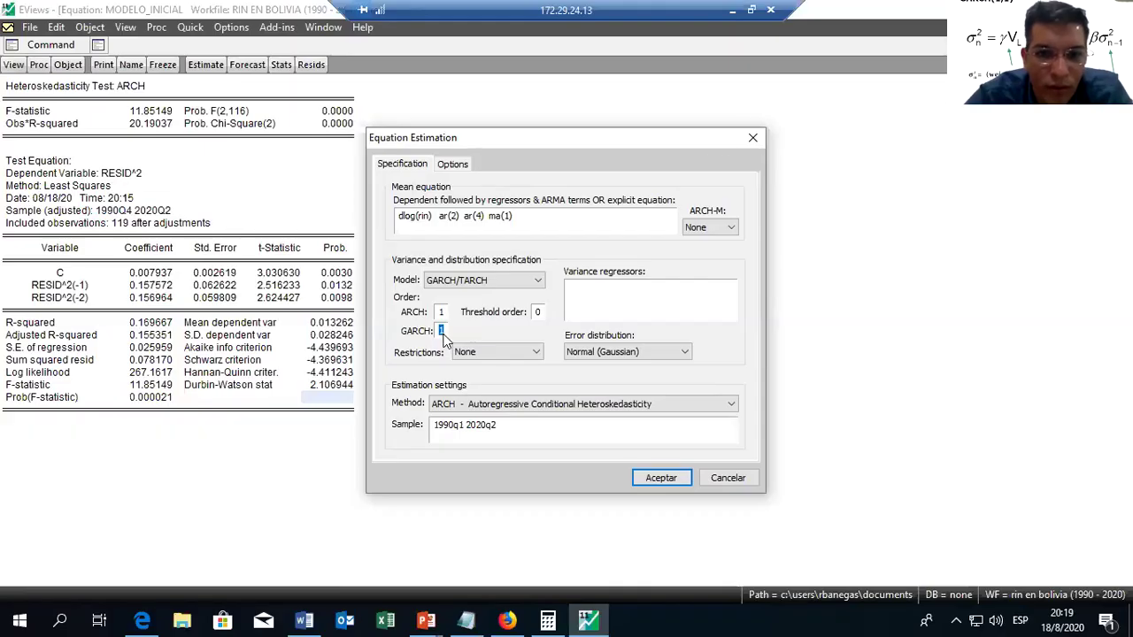
click(443, 330)
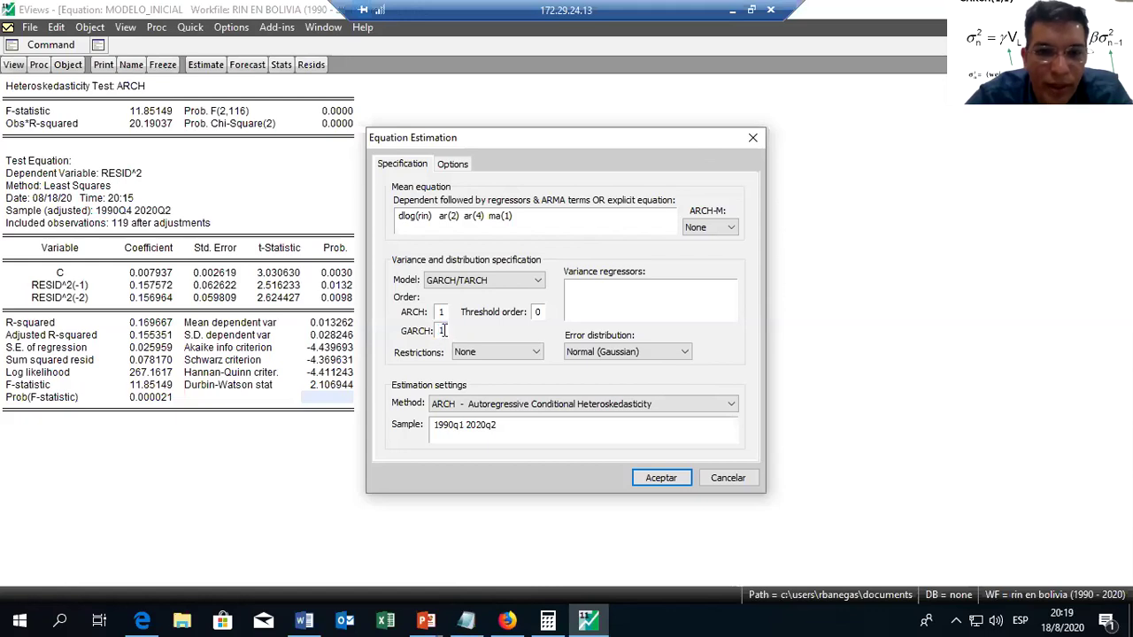
drag(444, 330, 431, 337)
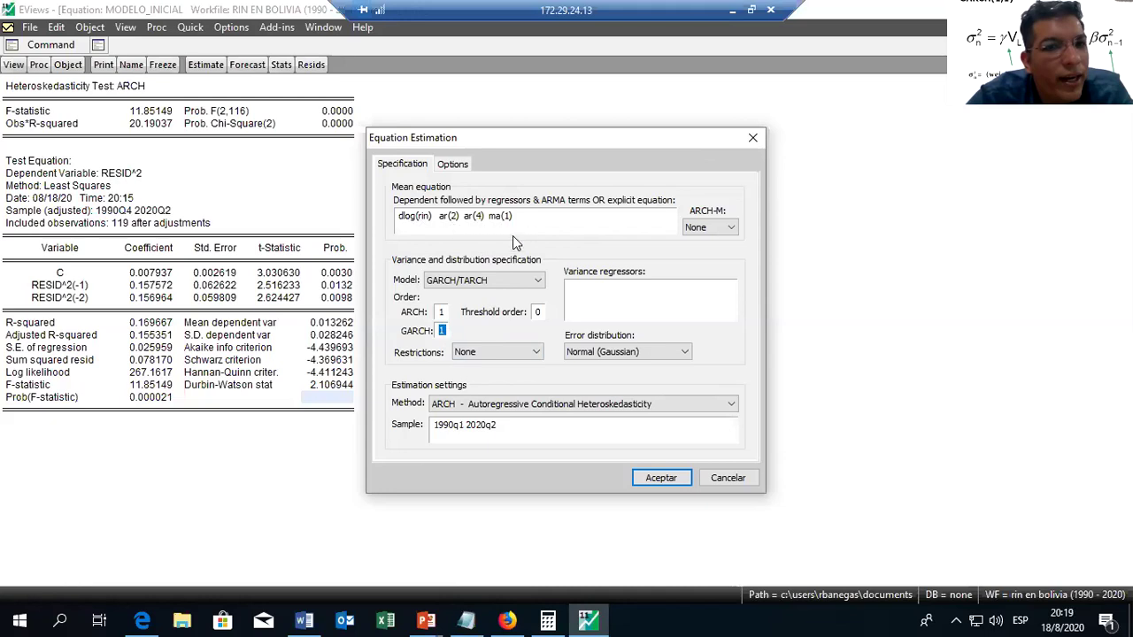
text(0)
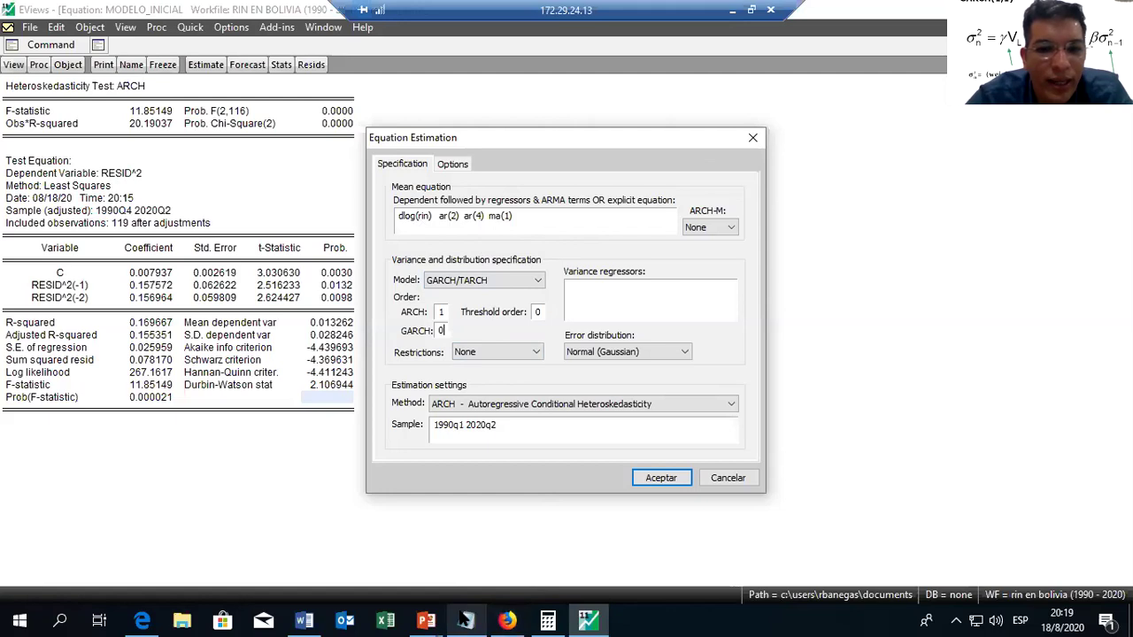
- Try to bring up the class notes in Word and dismiss the remote desktop disconnection message
click(304, 622)
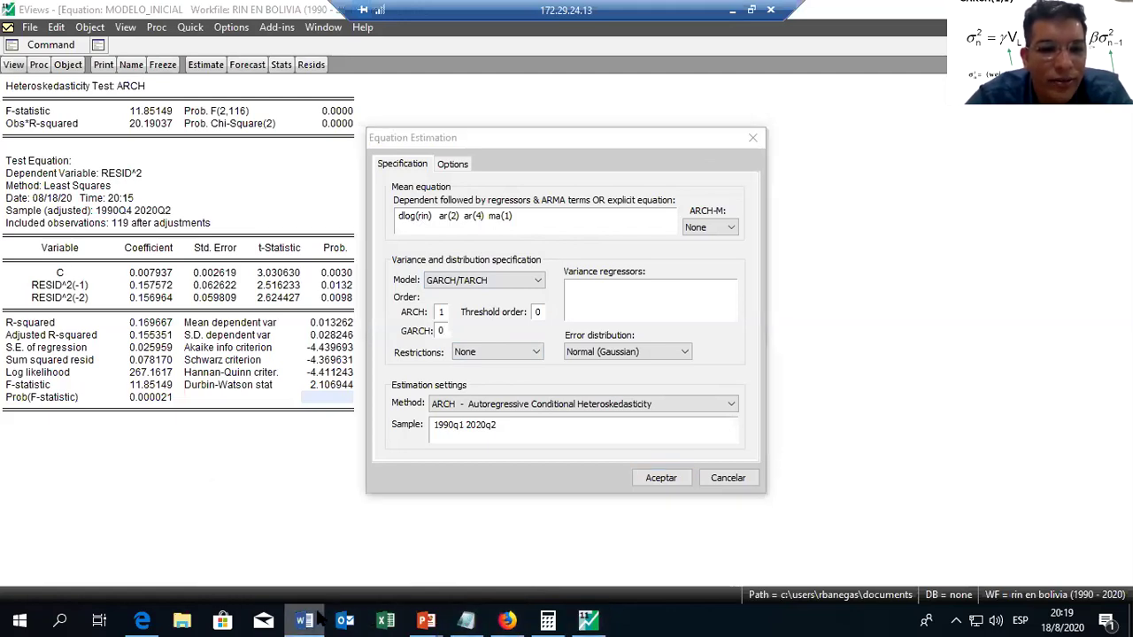
click(304, 621)
mouse_move(308, 620)
click(354, 516)
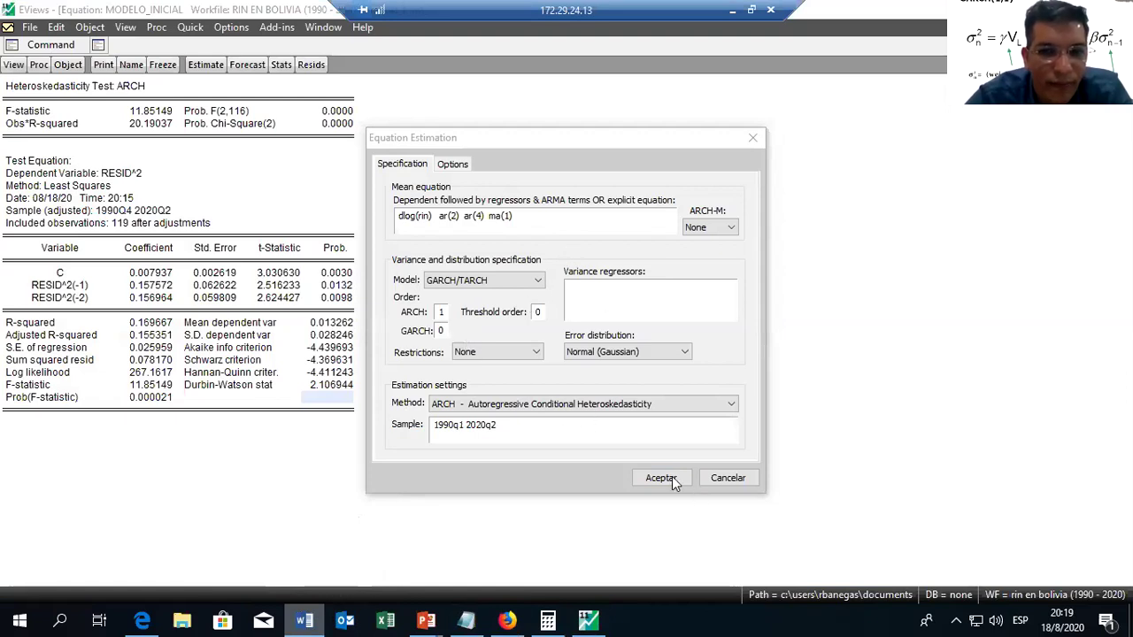
key(alt+Tab)
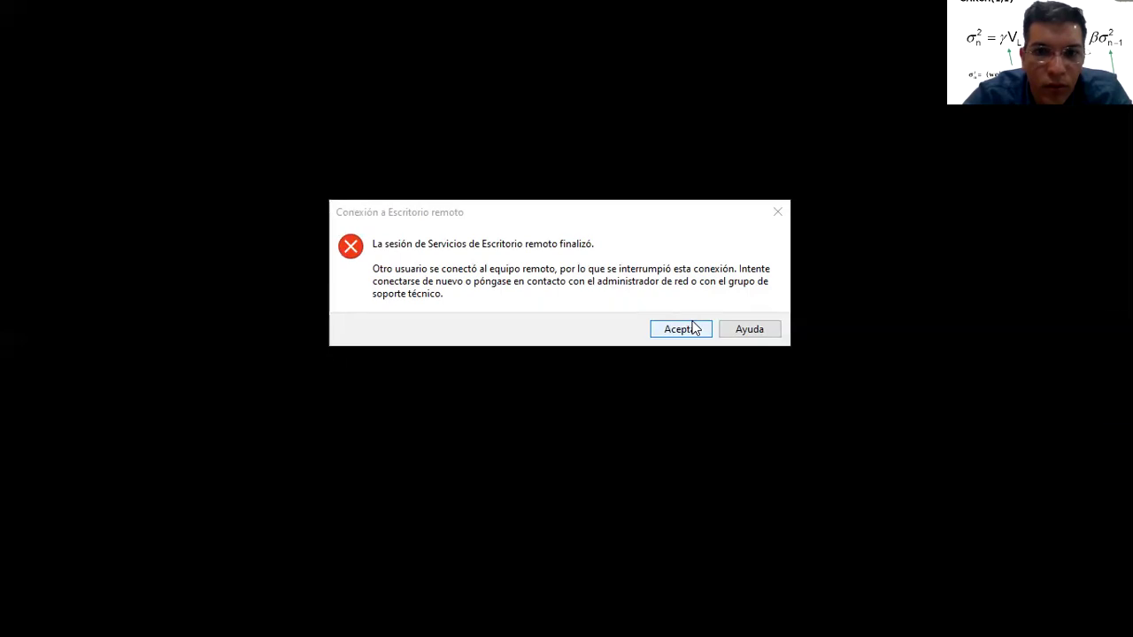
click(681, 328)
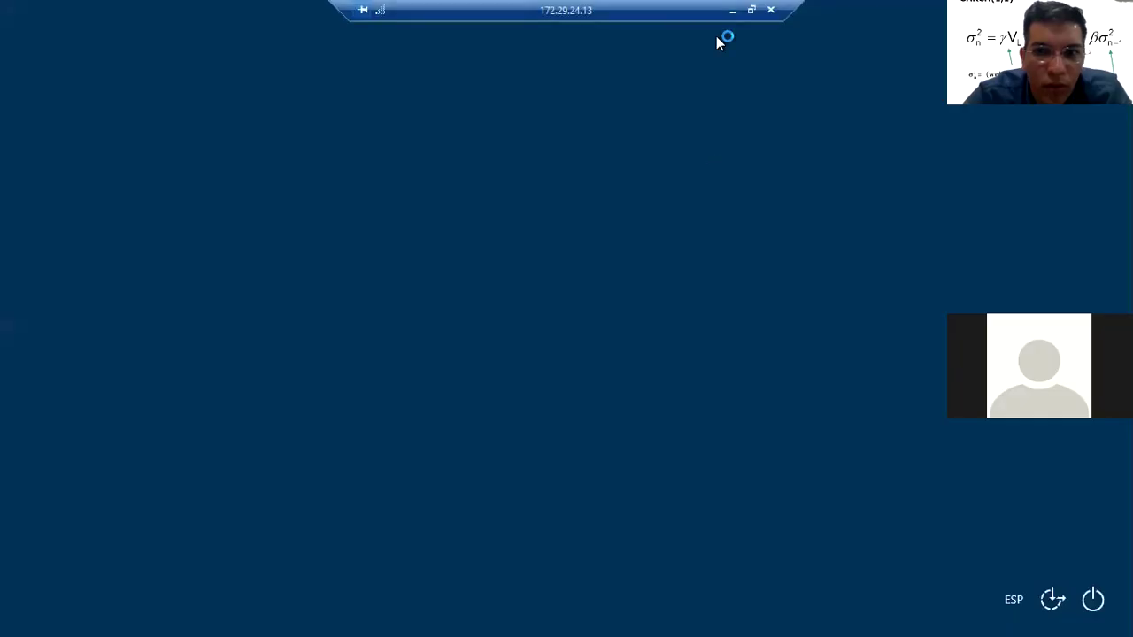
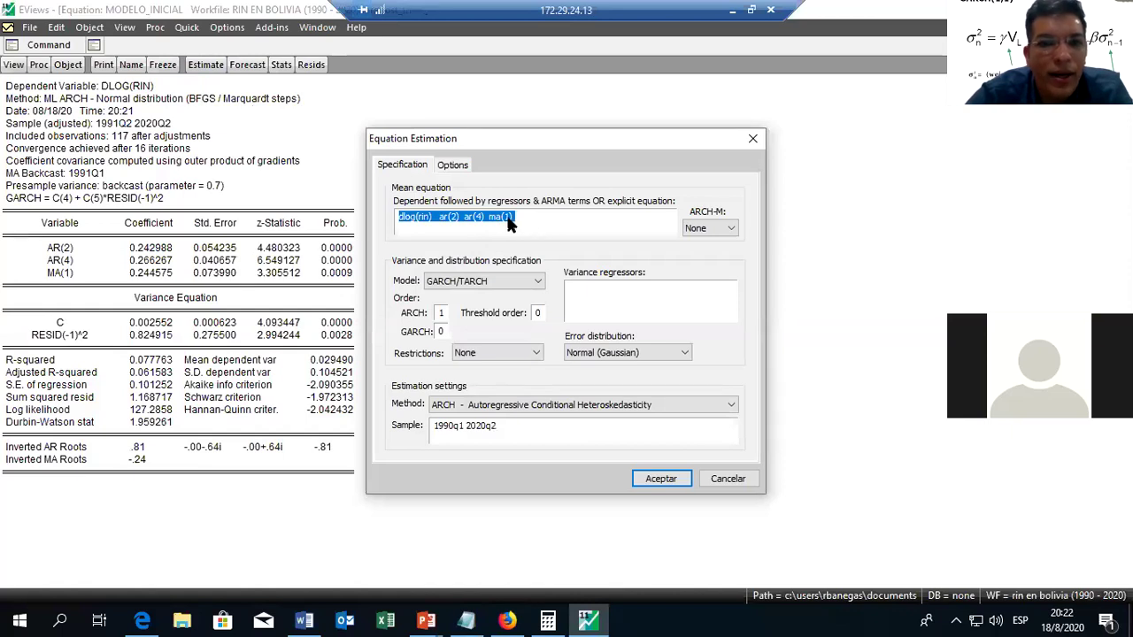
- Re-estimate the dlog(rin) equation with ARCH order 1 and GARCH order 0, and examine the variance equation's coefficients
click(460, 220)
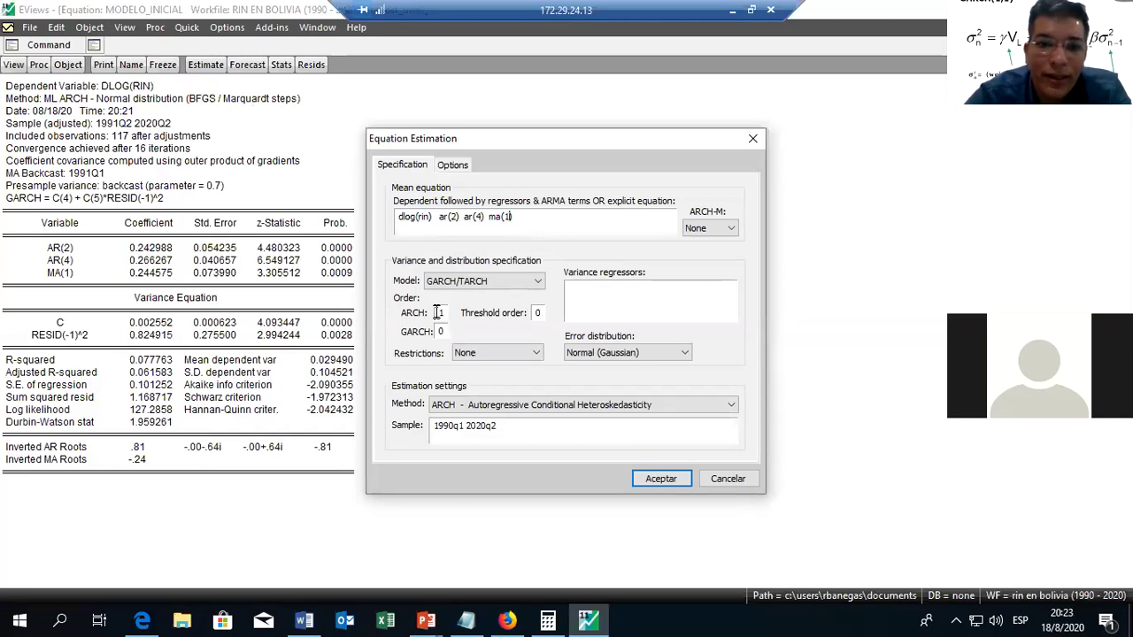
click(587, 305)
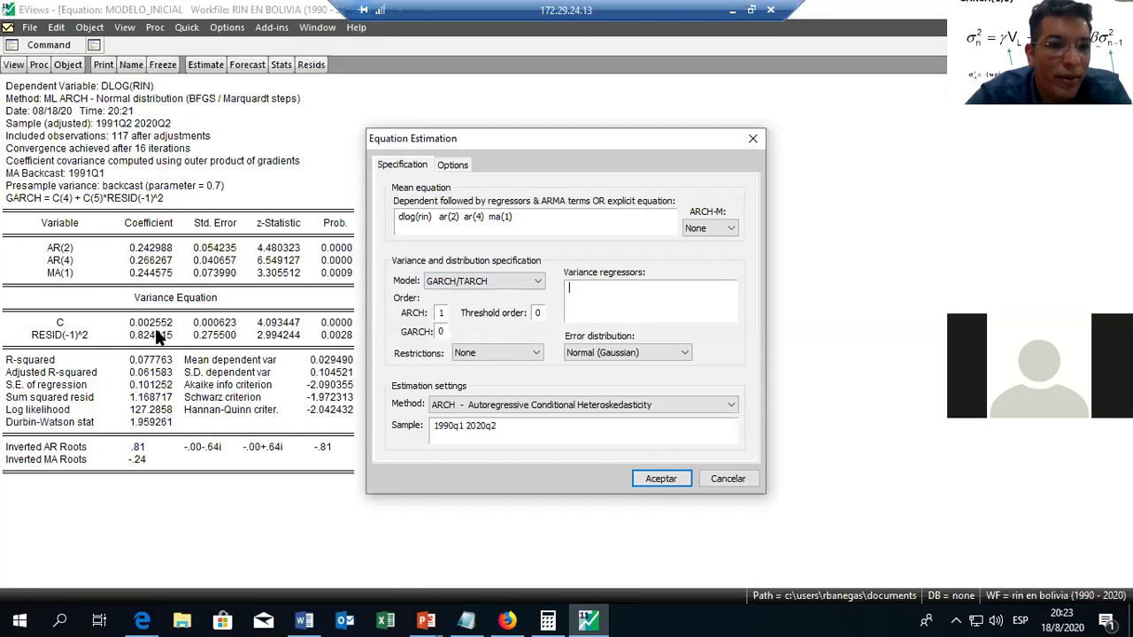
key(Return)
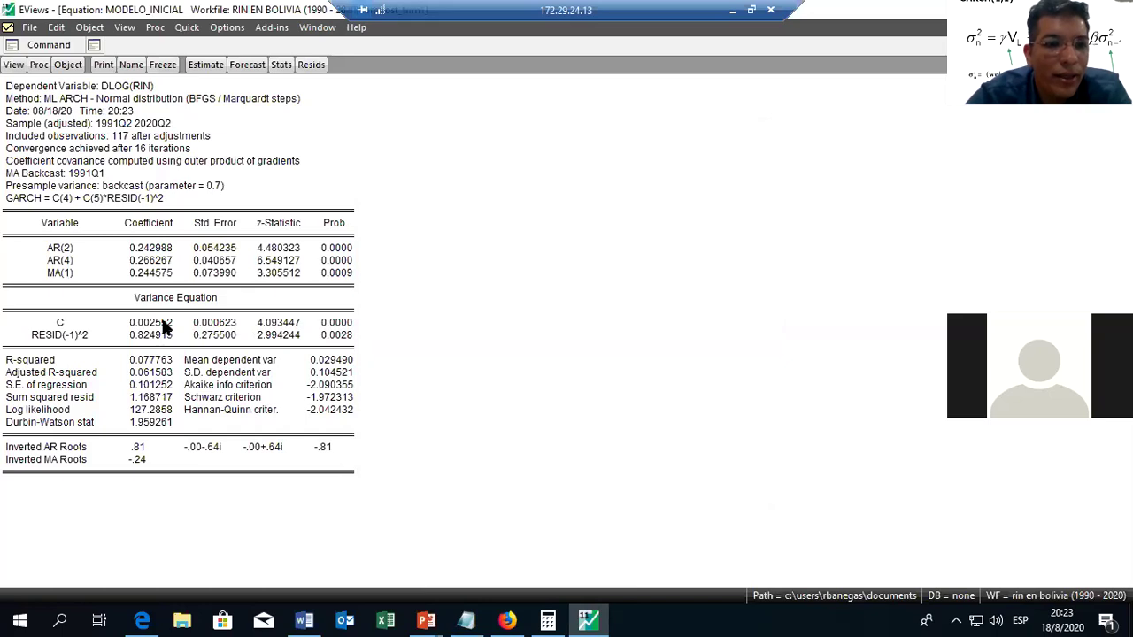
click(147, 324)
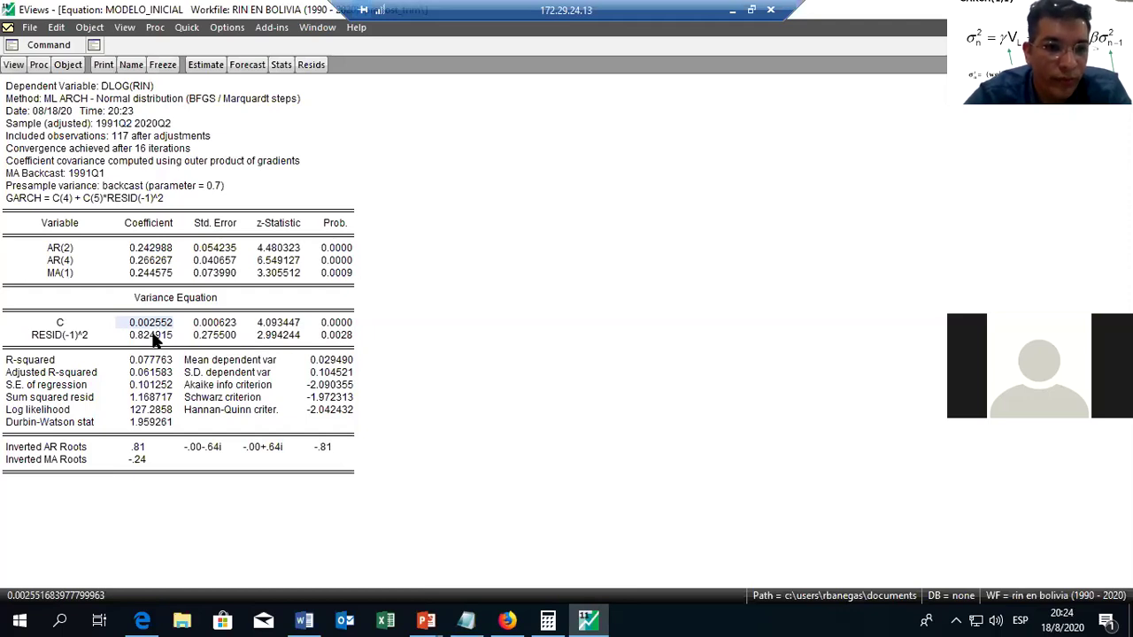
- Run the histogram normality test on the ARCH equation's standardized residuals
click(12, 68)
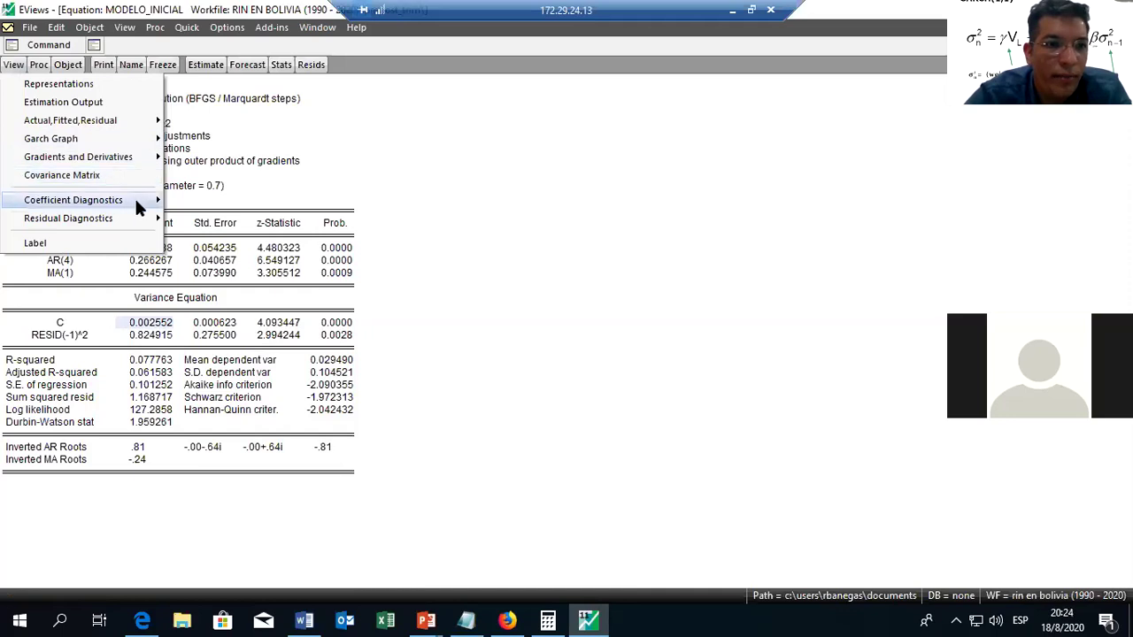
mouse_move(139, 217)
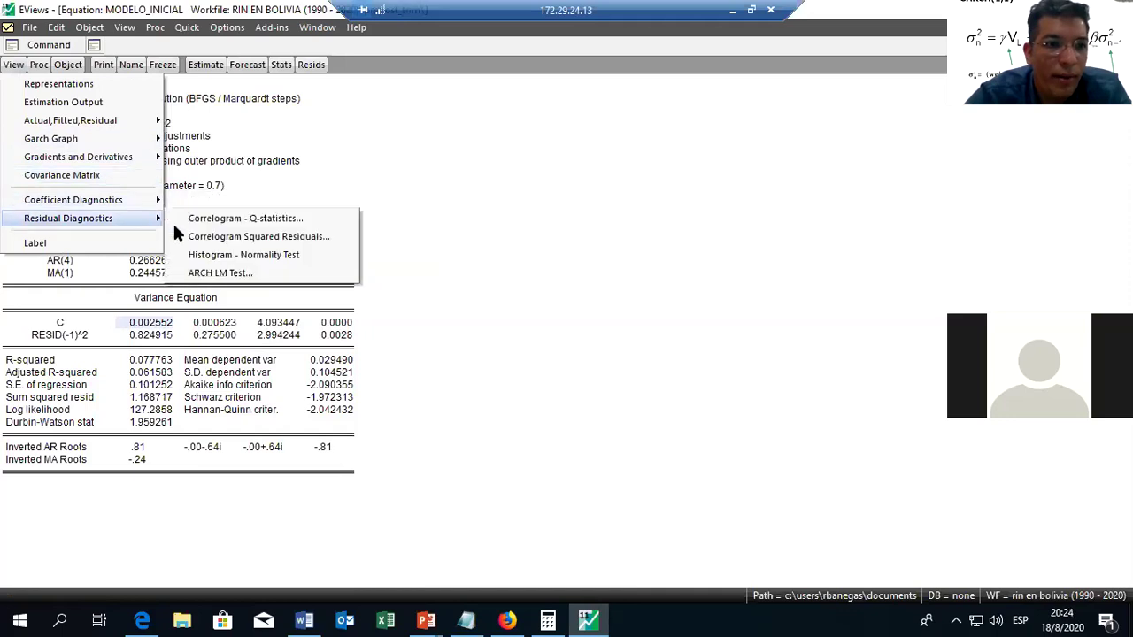
click(231, 256)
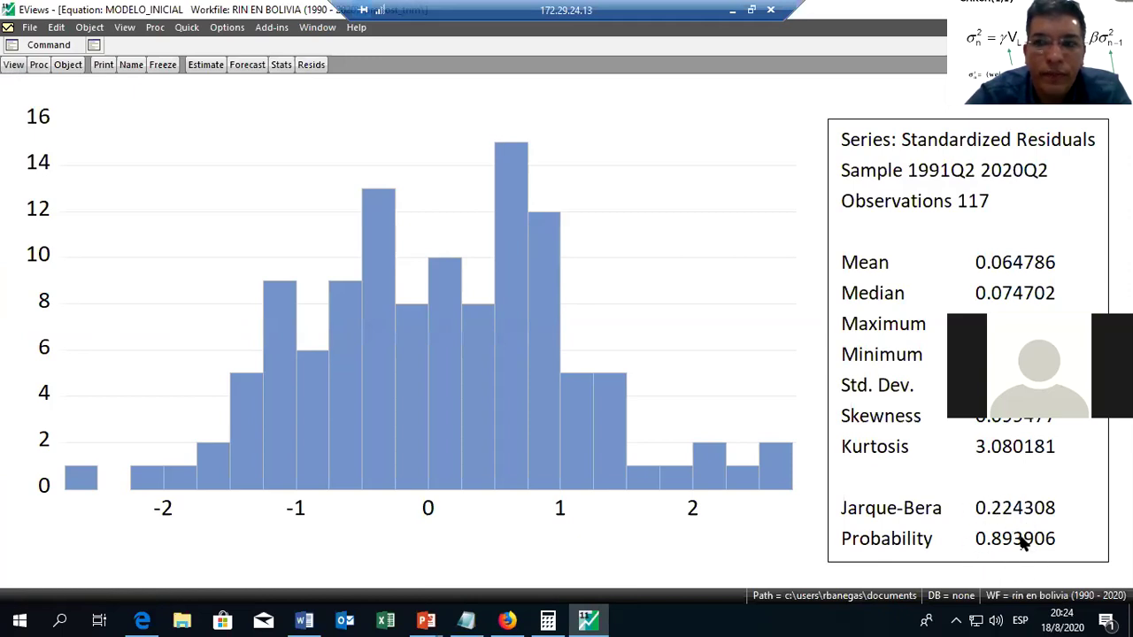
- Generate the correlogram of squared residuals with 36 lags and examine its probability values
click(14, 67)
mouse_move(118, 203)
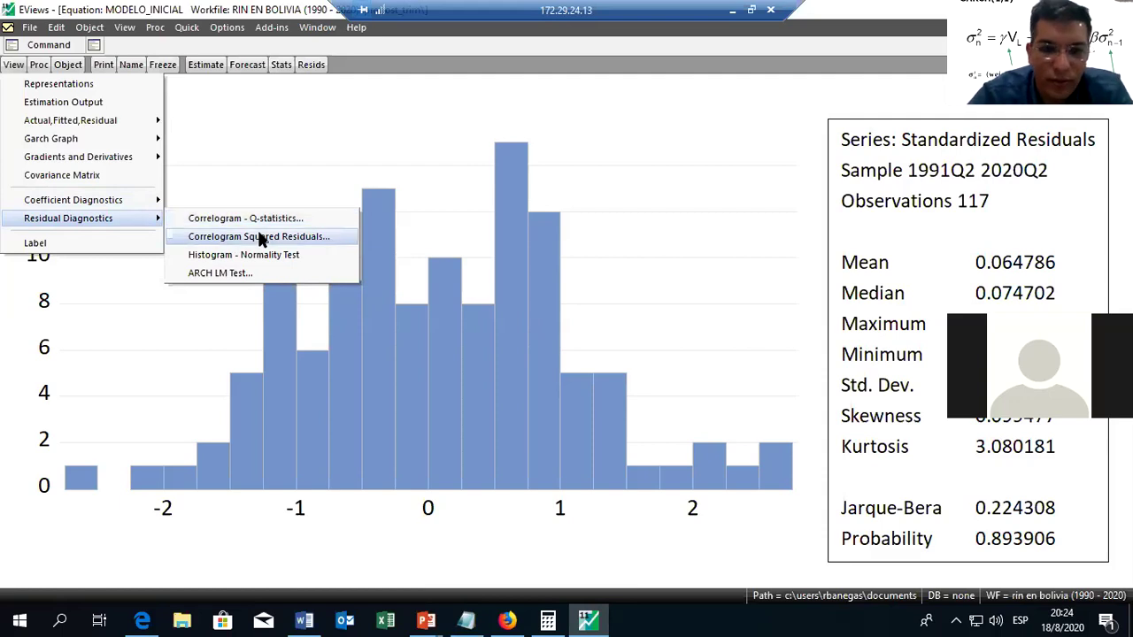
key(Down)
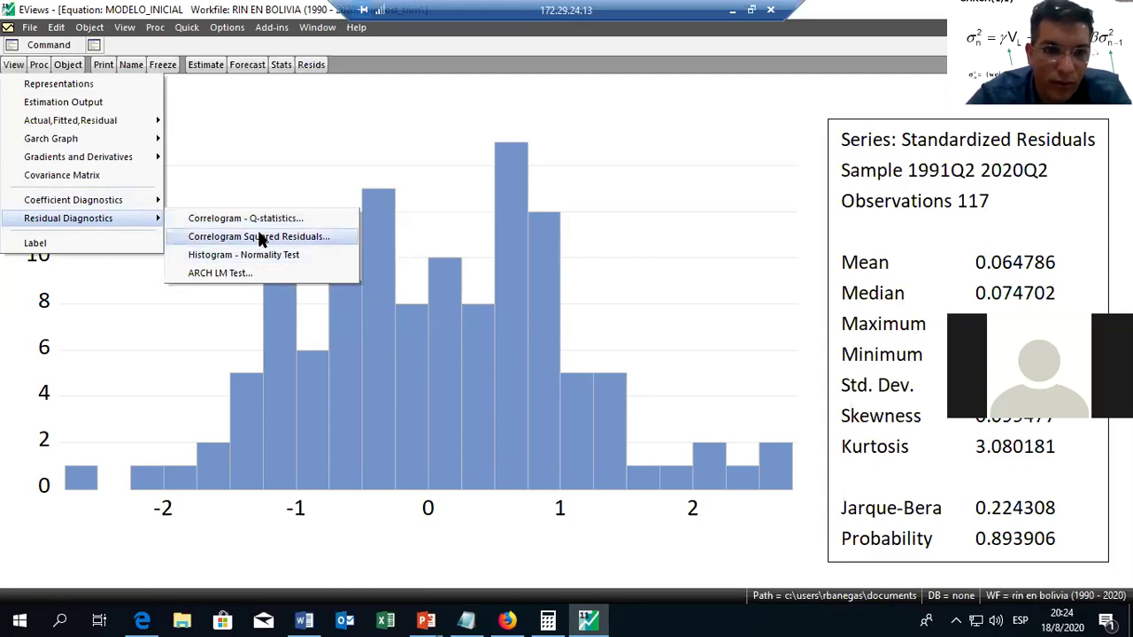
click(260, 237)
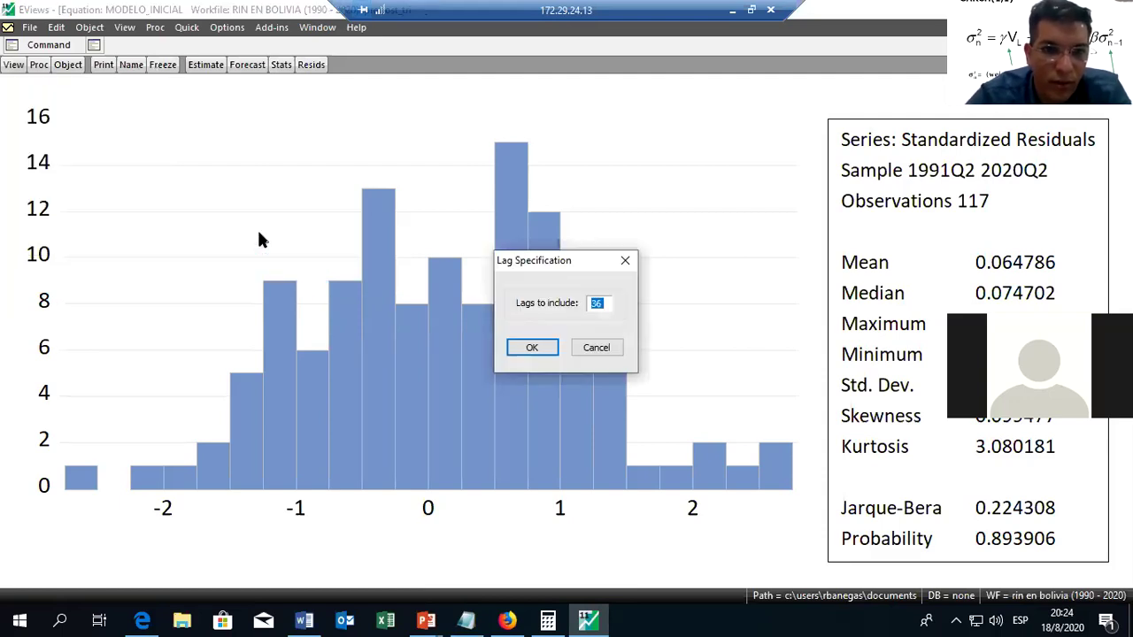
click(533, 347)
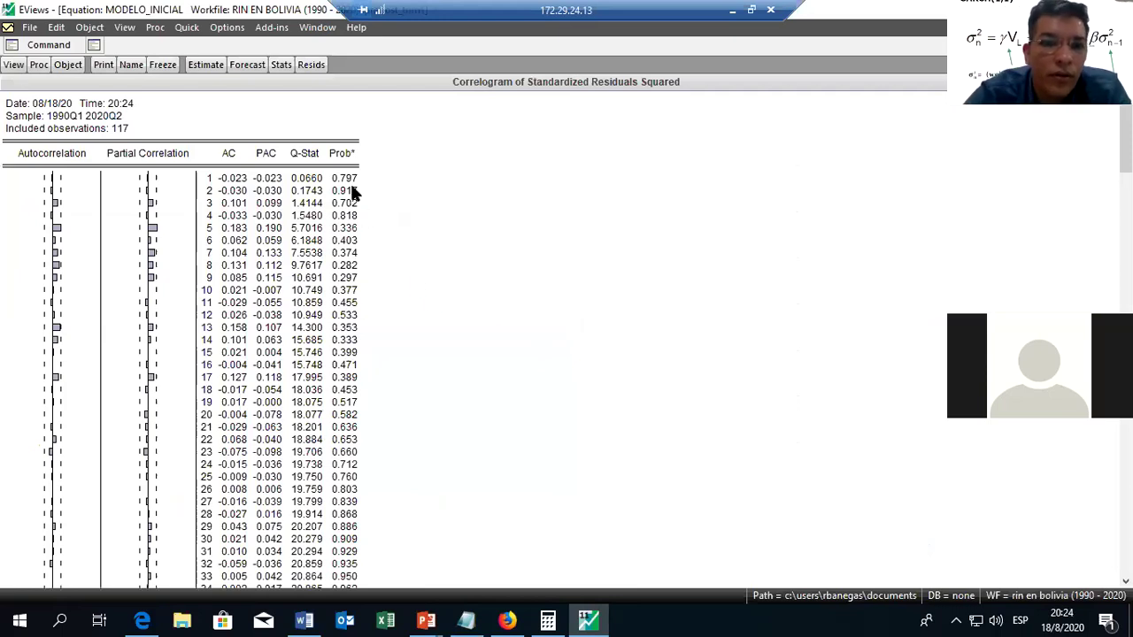
mouse_move(344, 178)
mouse_down()
mouse_move(345, 328)
mouse_move(361, 409)
mouse_move(350, 181)
mouse_up()
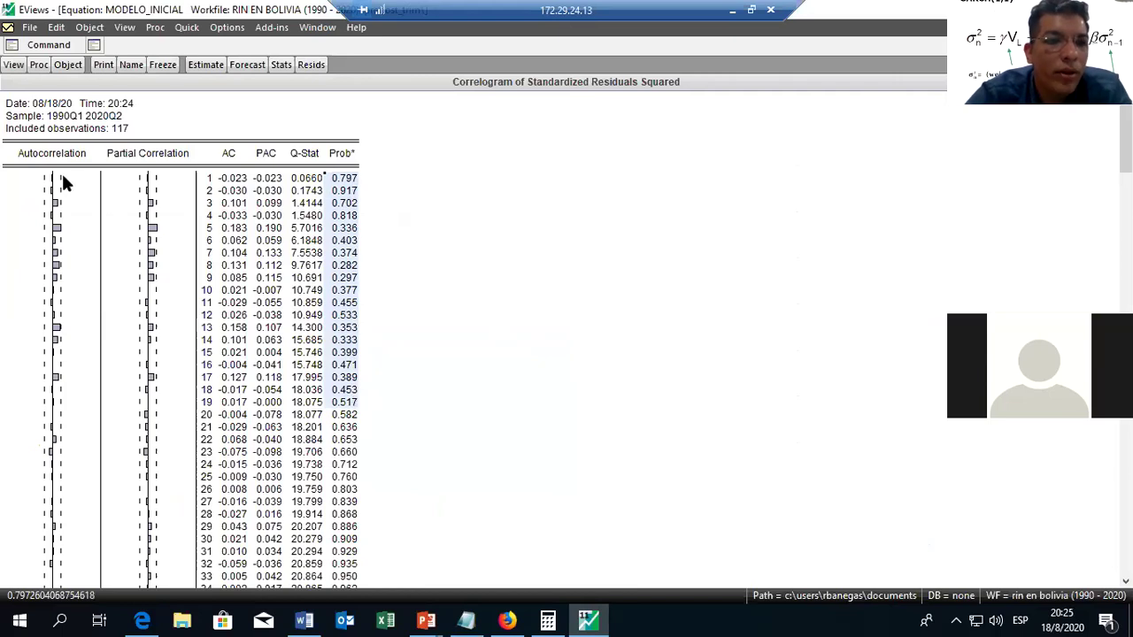
- Review the correlations and probabilities in the squared-residuals correlogram, and run the ARCH LM heteroskedasticity test with 1 lag
key(Down)
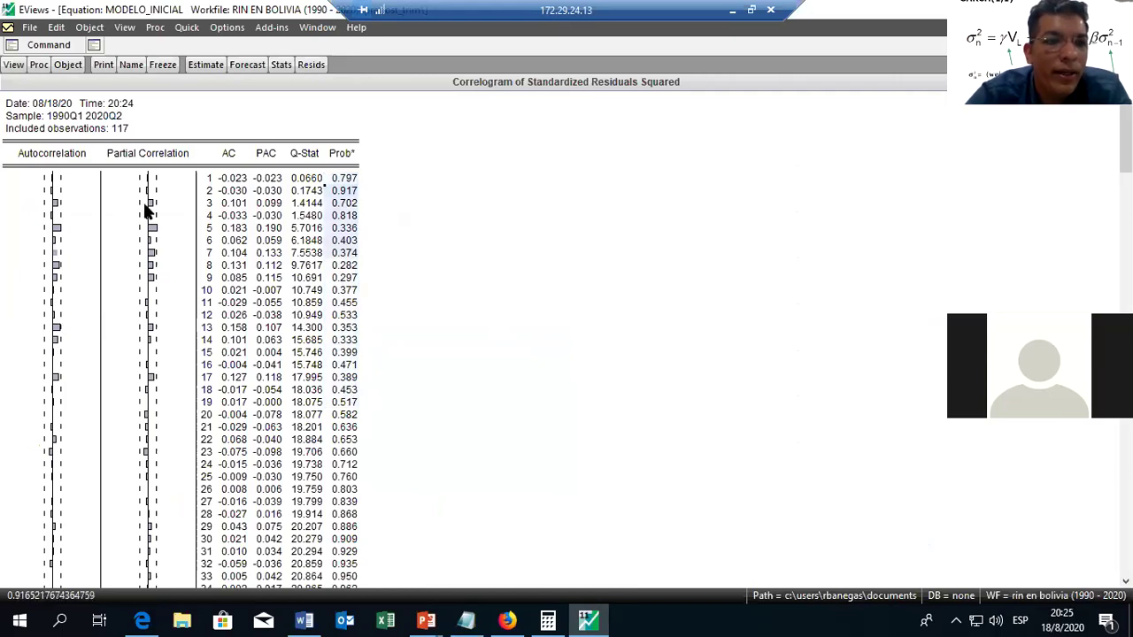
drag(149, 241, 147, 184)
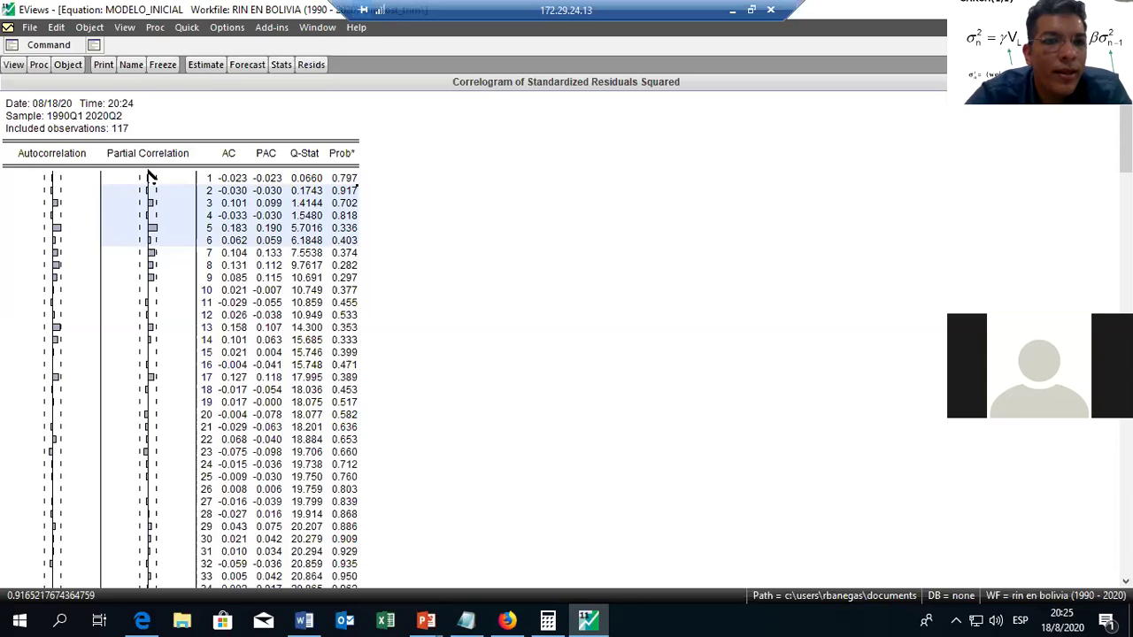
click(228, 215)
mouse_move(345, 181)
mouse_down()
mouse_move(336, 501)
mouse_move(351, 513)
mouse_up()
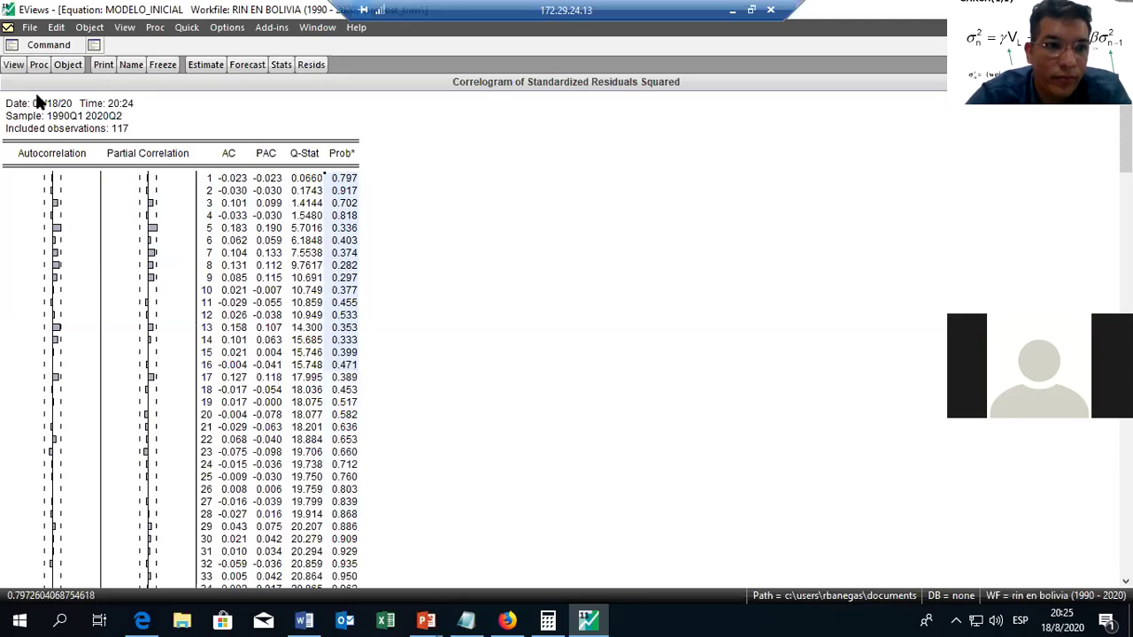
click(14, 68)
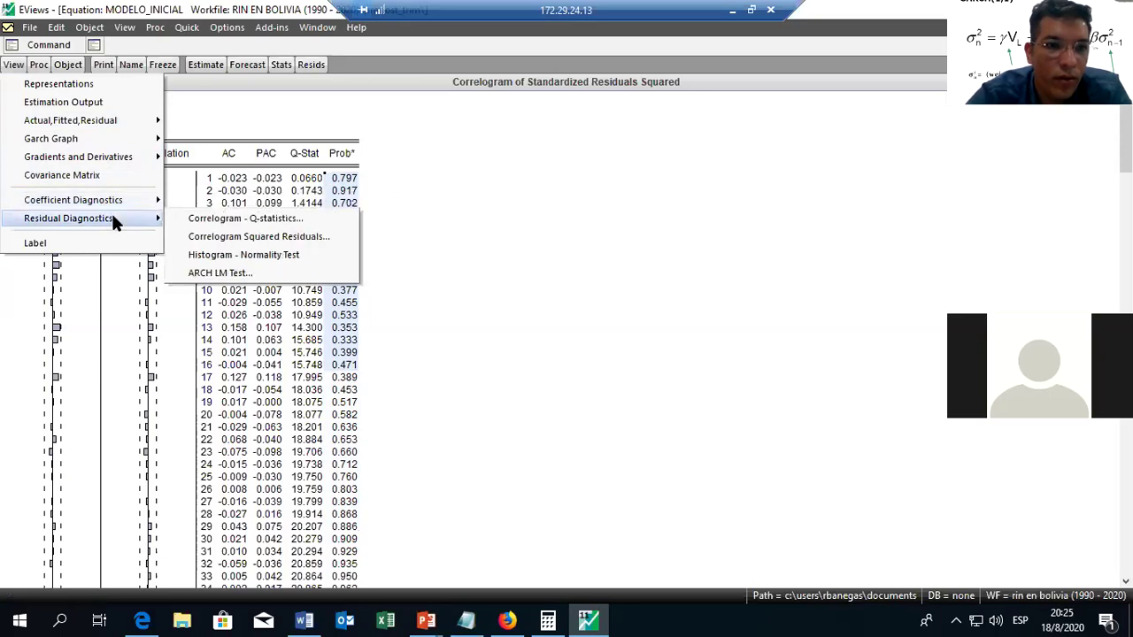
click(225, 272)
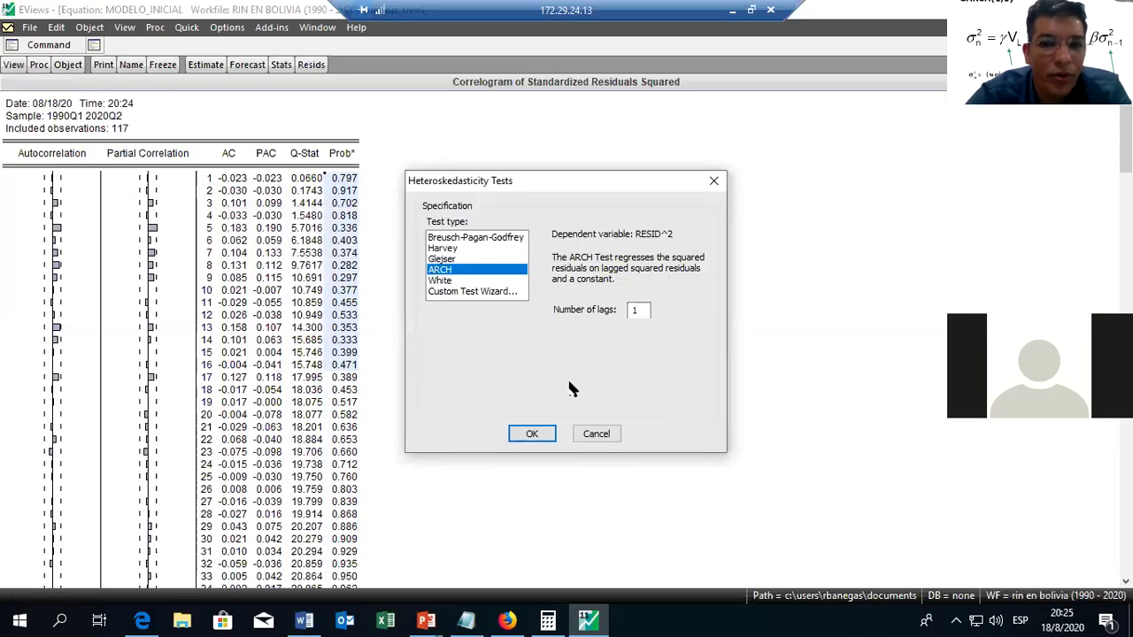
click(548, 433)
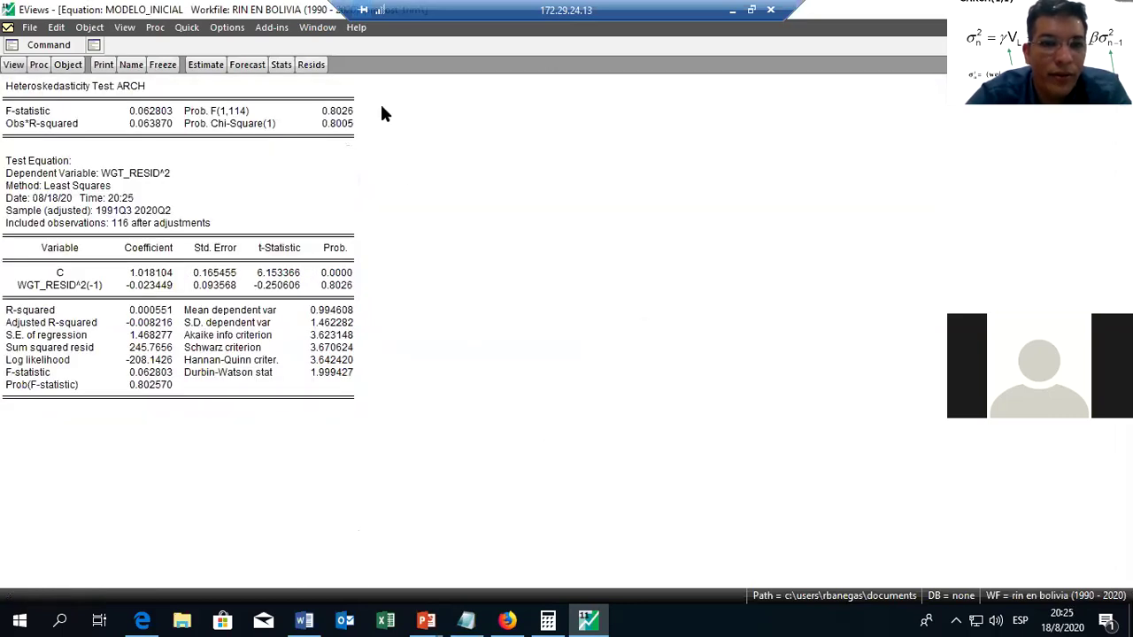
click(14, 69)
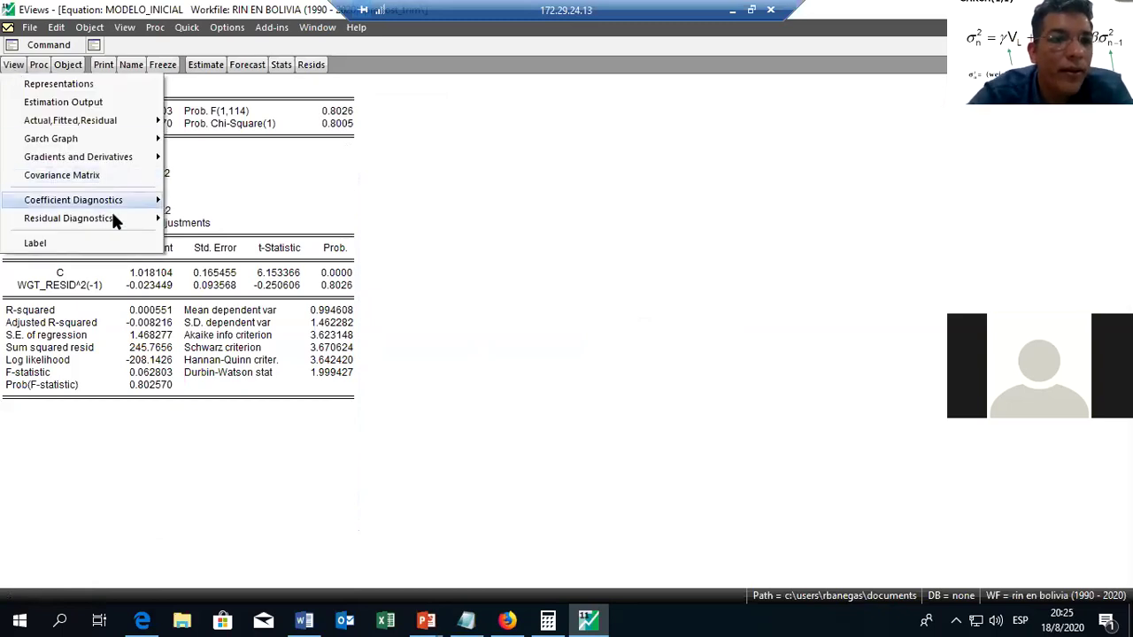
mouse_move(114, 208)
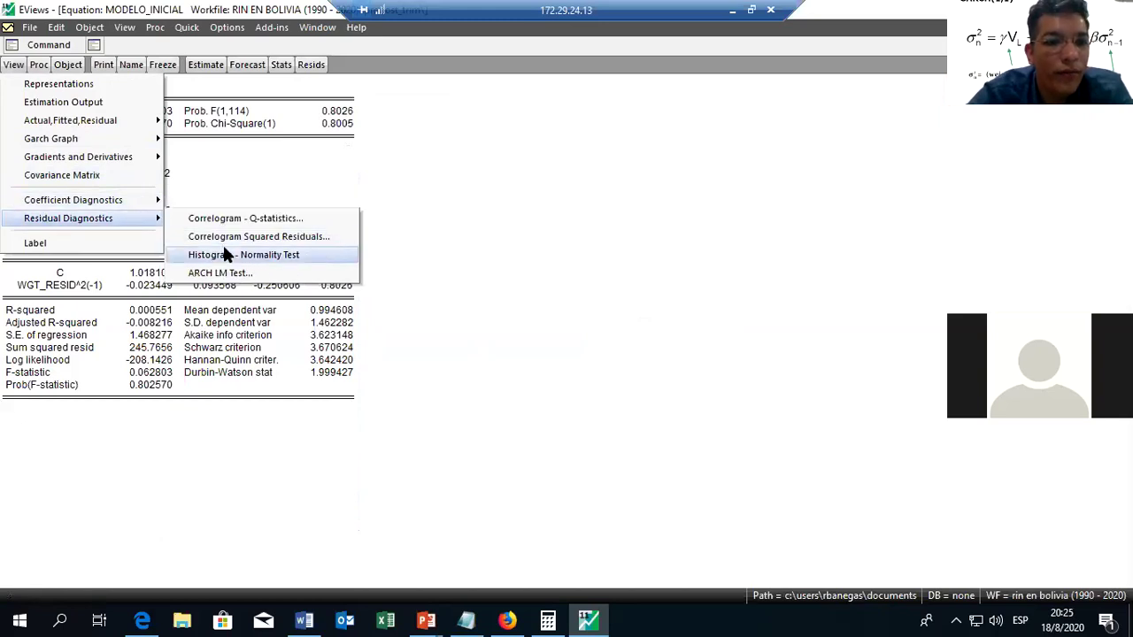
click(226, 239)
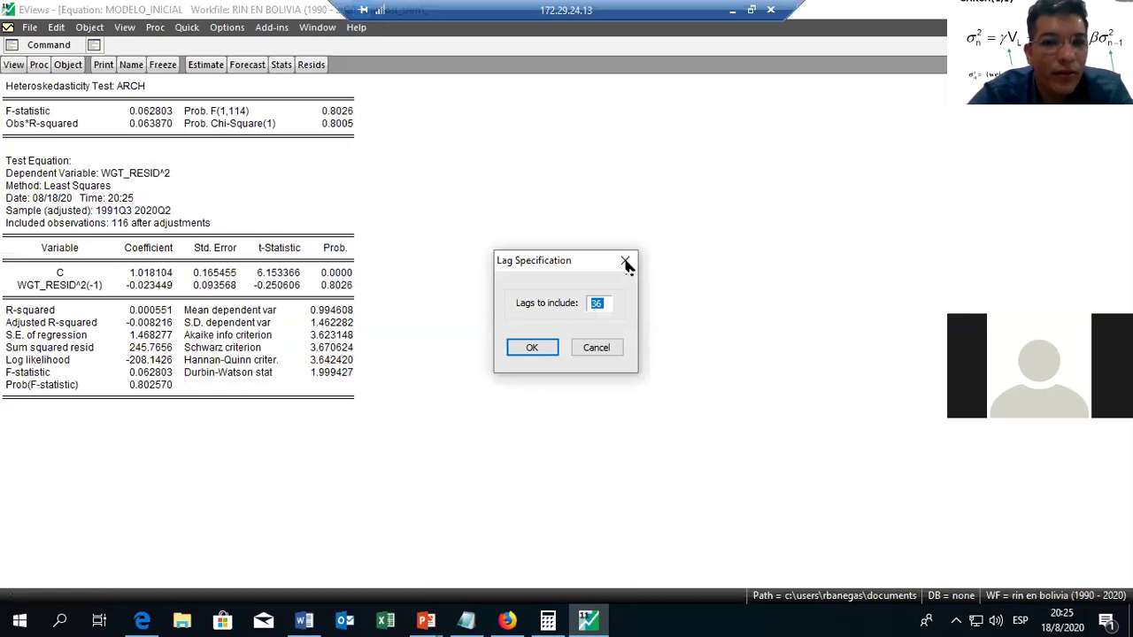
click(600, 347)
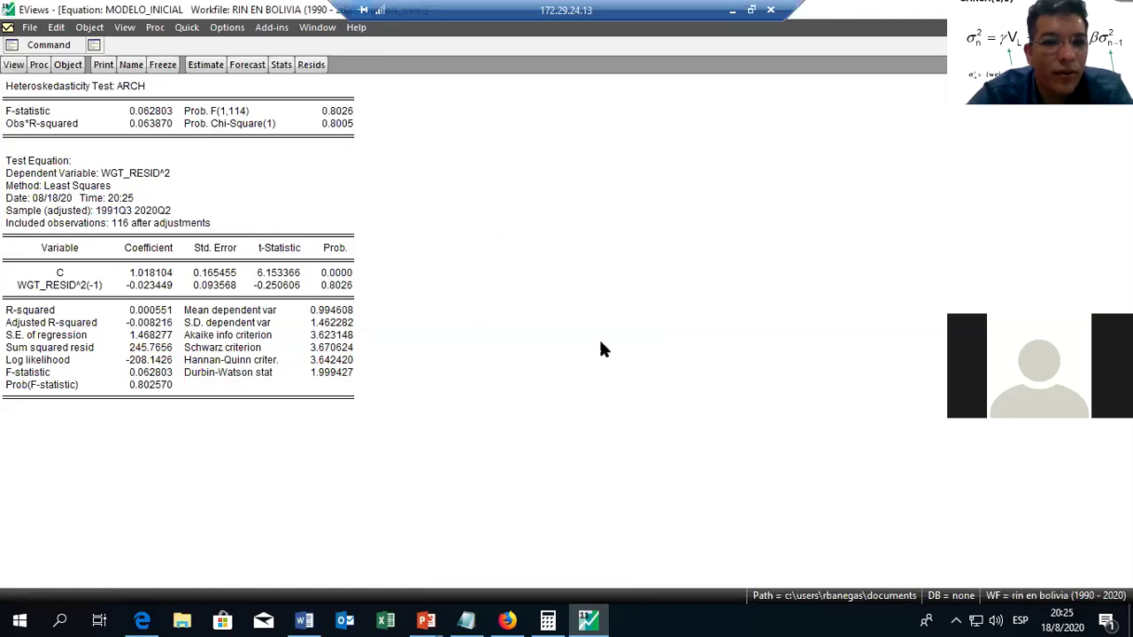
- Run the ARCH LM heteroskedasticity test on the equation's residuals with 2 lags
click(15, 66)
mouse_move(99, 219)
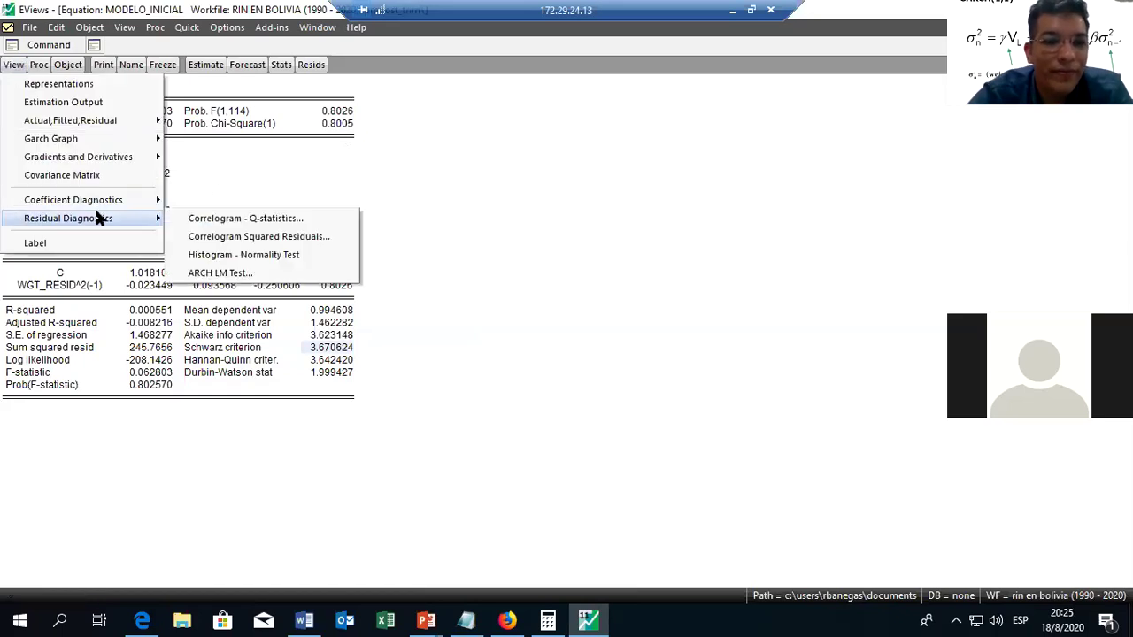
click(212, 273)
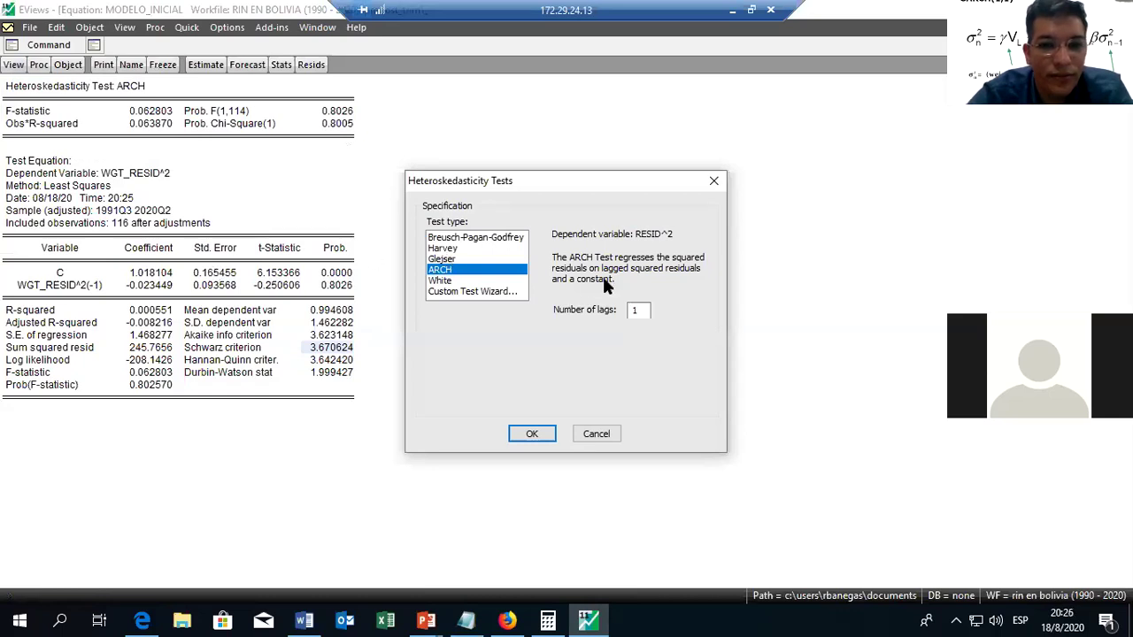
drag(645, 309, 615, 312)
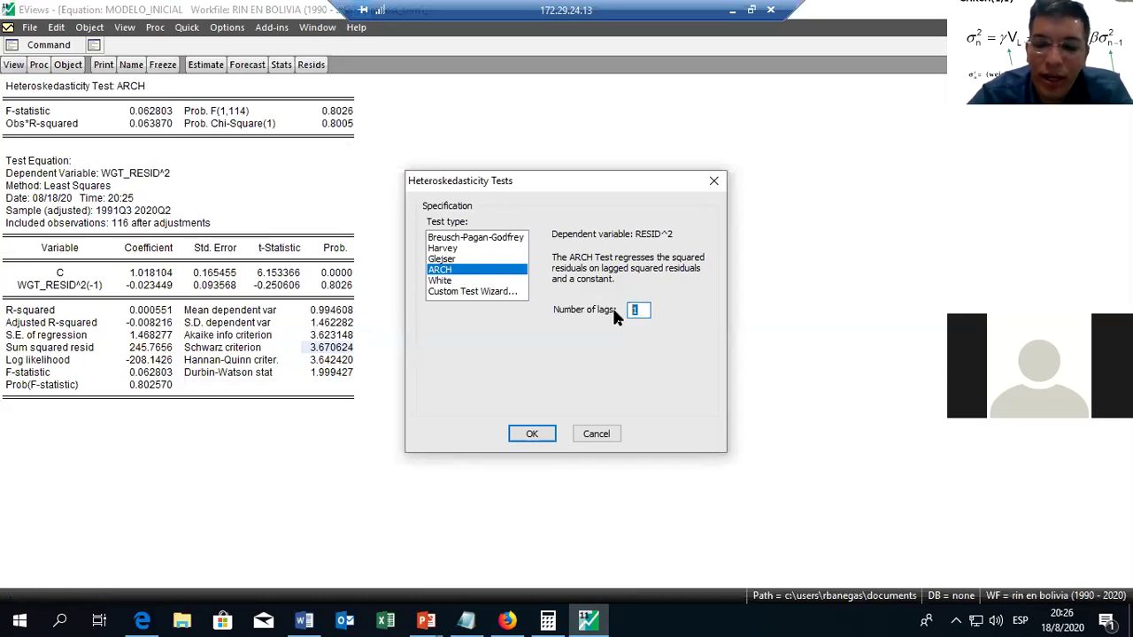
click(641, 310)
key(BackSpace)
text(2)
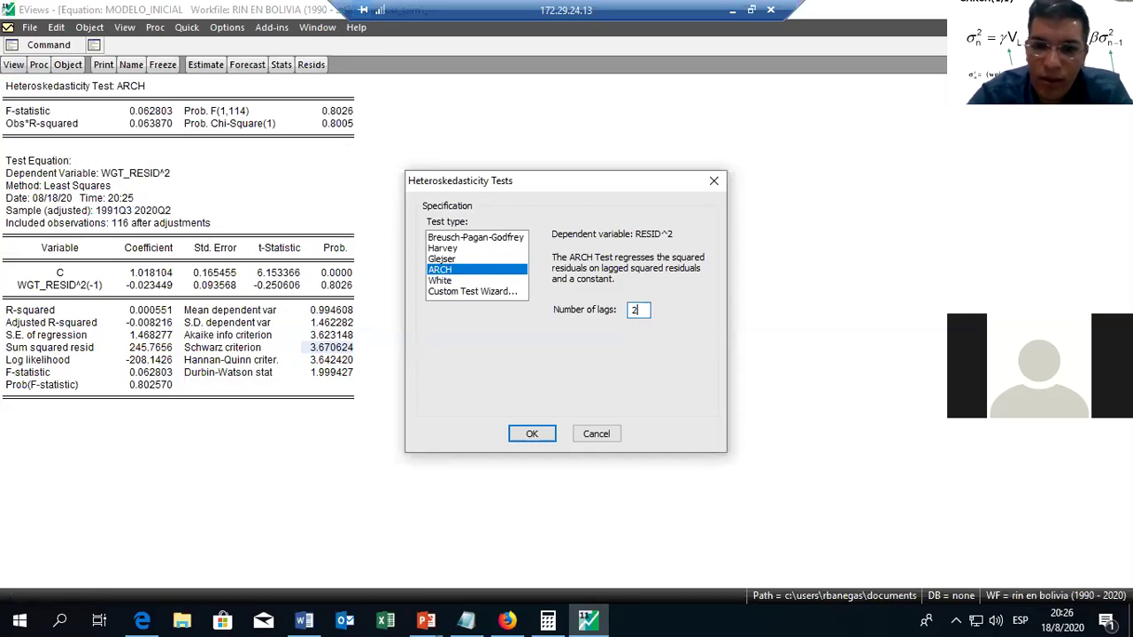
click(532, 429)
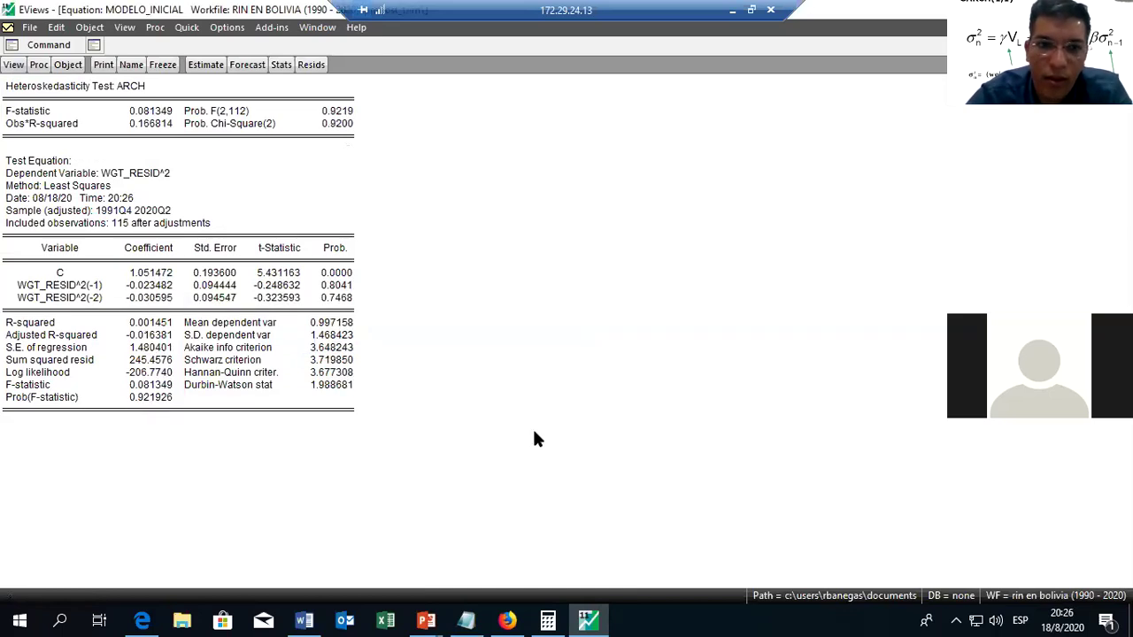
- Return to the estimation output and examine the AR and MA terms and the RESID(-1)^2 term of the variance equation
click(13, 67)
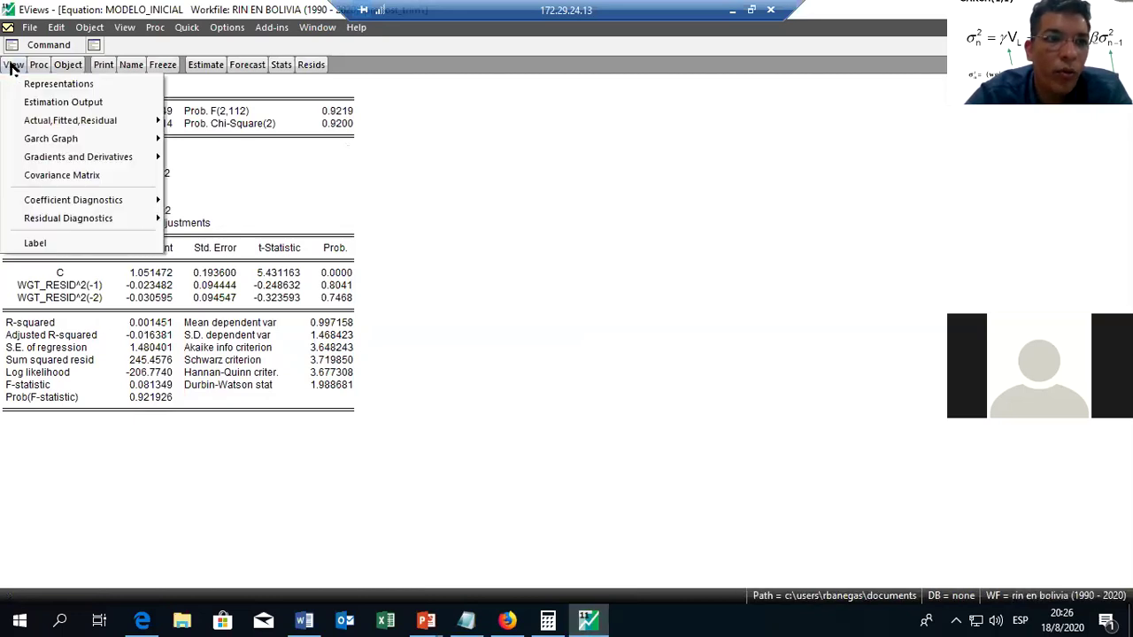
click(53, 103)
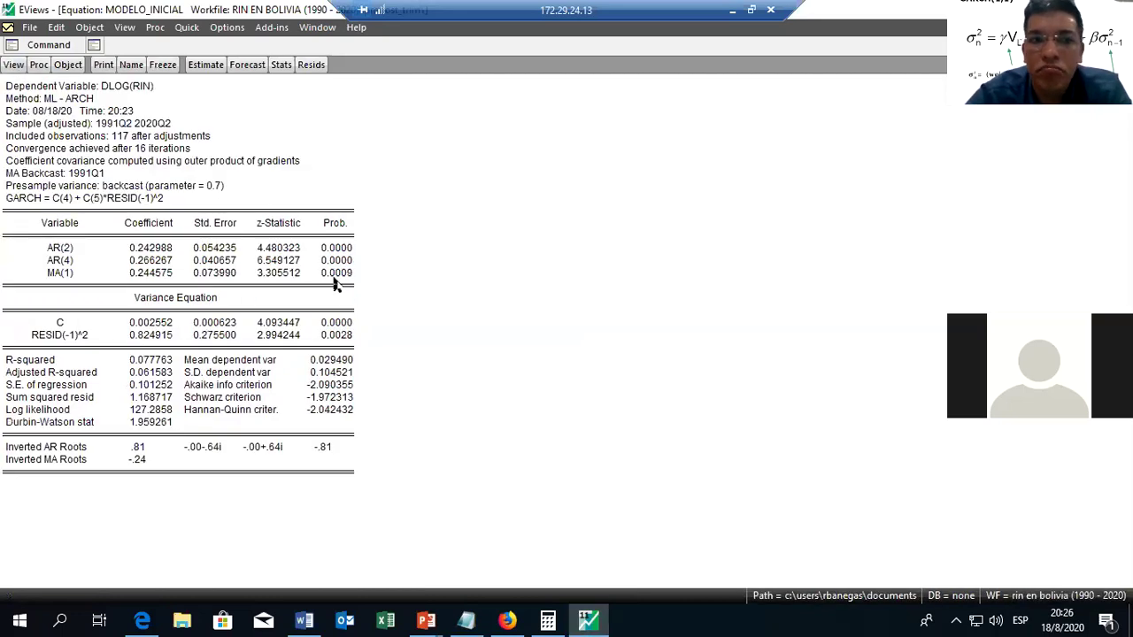
click(62, 252)
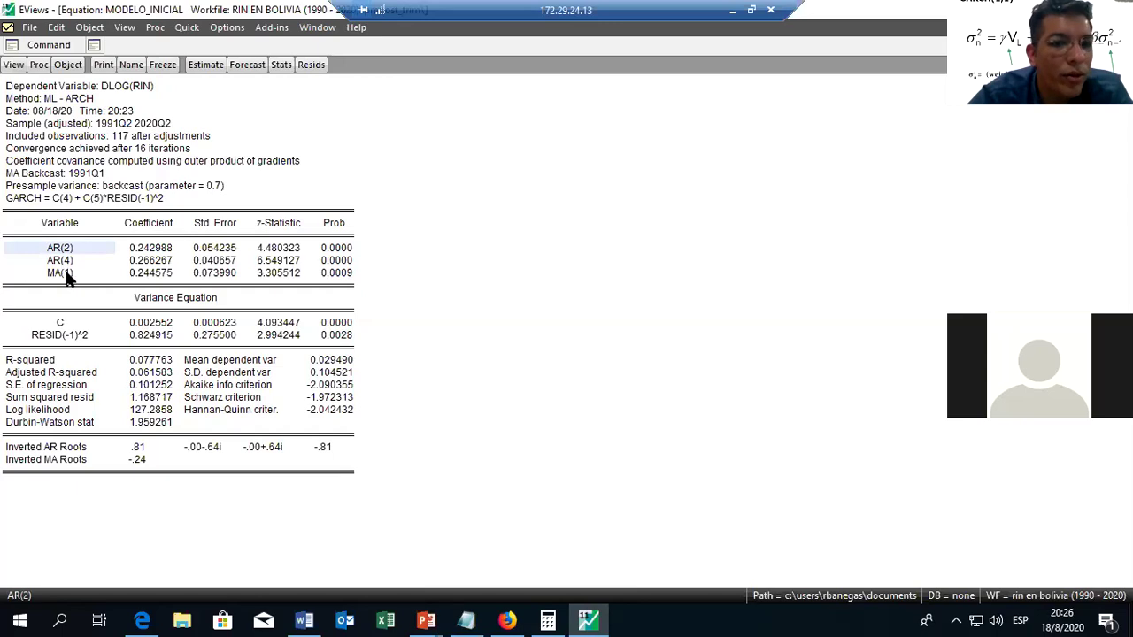
click(69, 276)
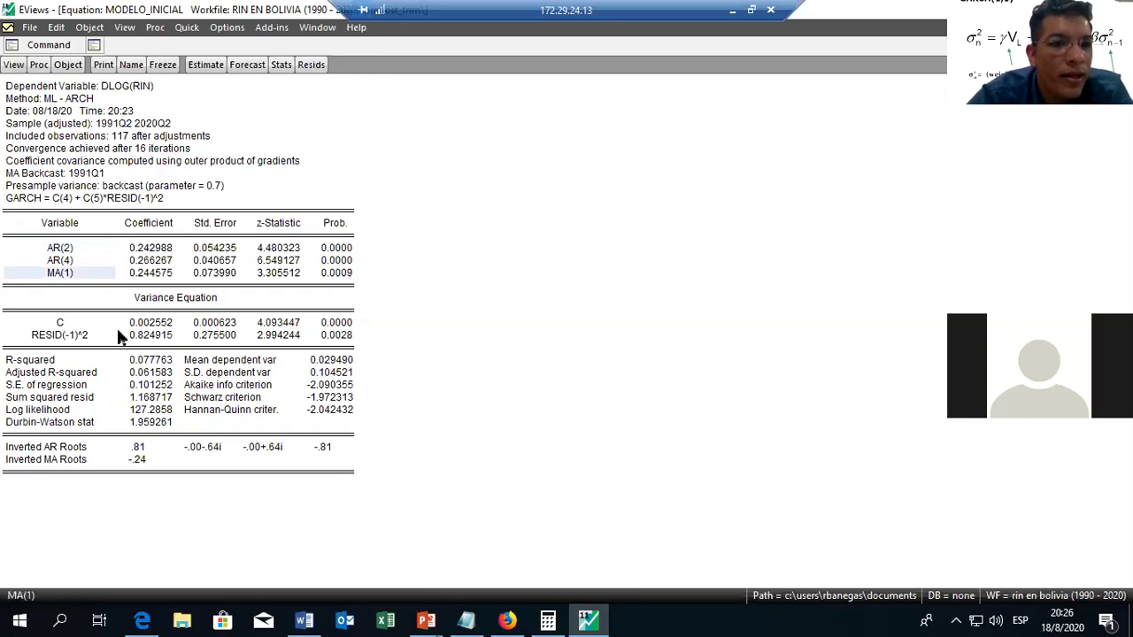
click(70, 337)
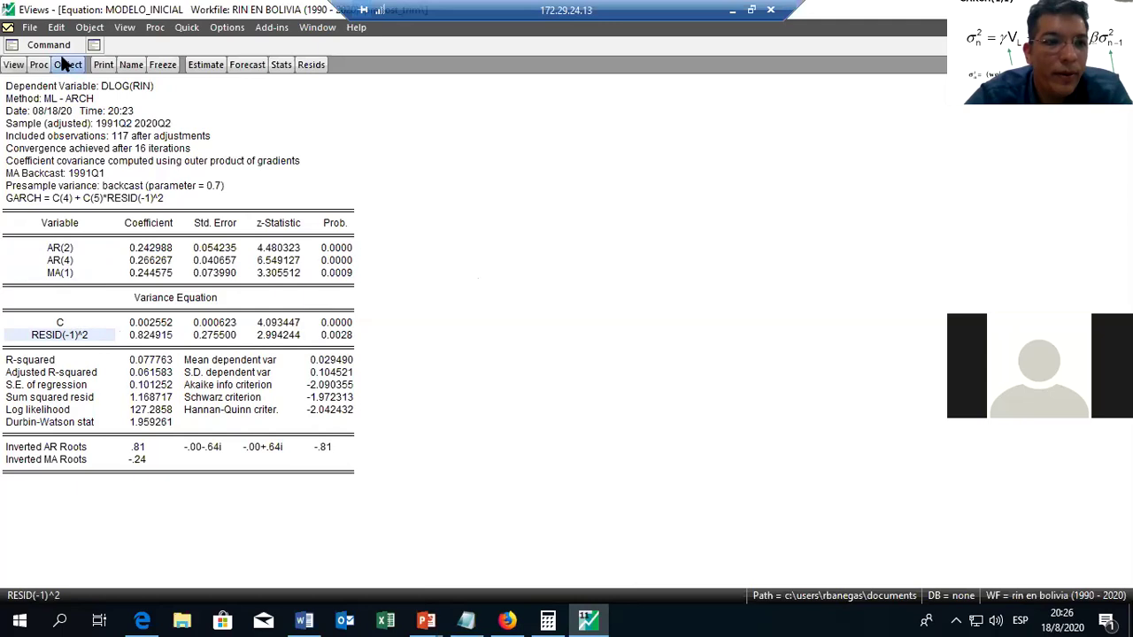
click(10, 68)
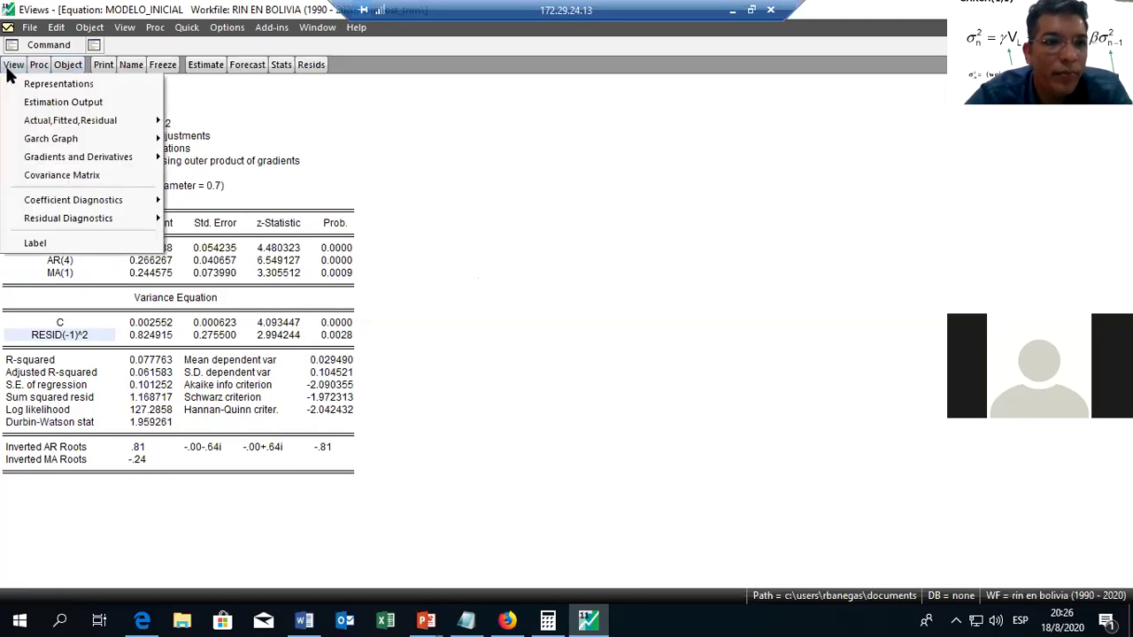
click(287, 108)
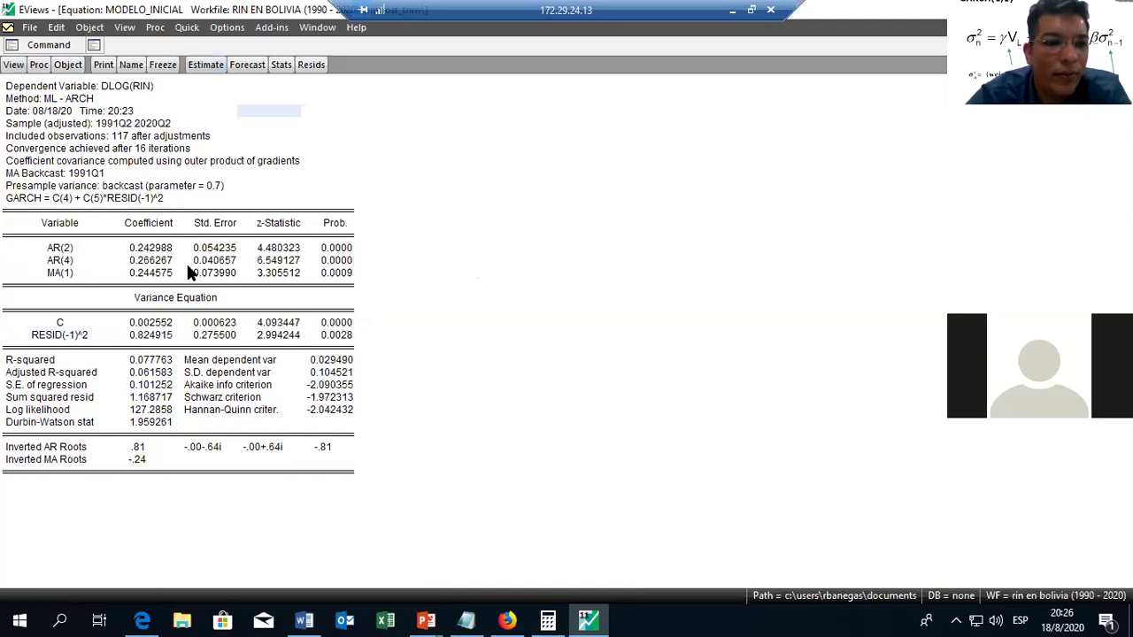
- Examine the Akaike, Schwarz and Hannan-Quinn criteria and the adjusted R-squared of the ARCH model
drag(228, 386, 354, 405)
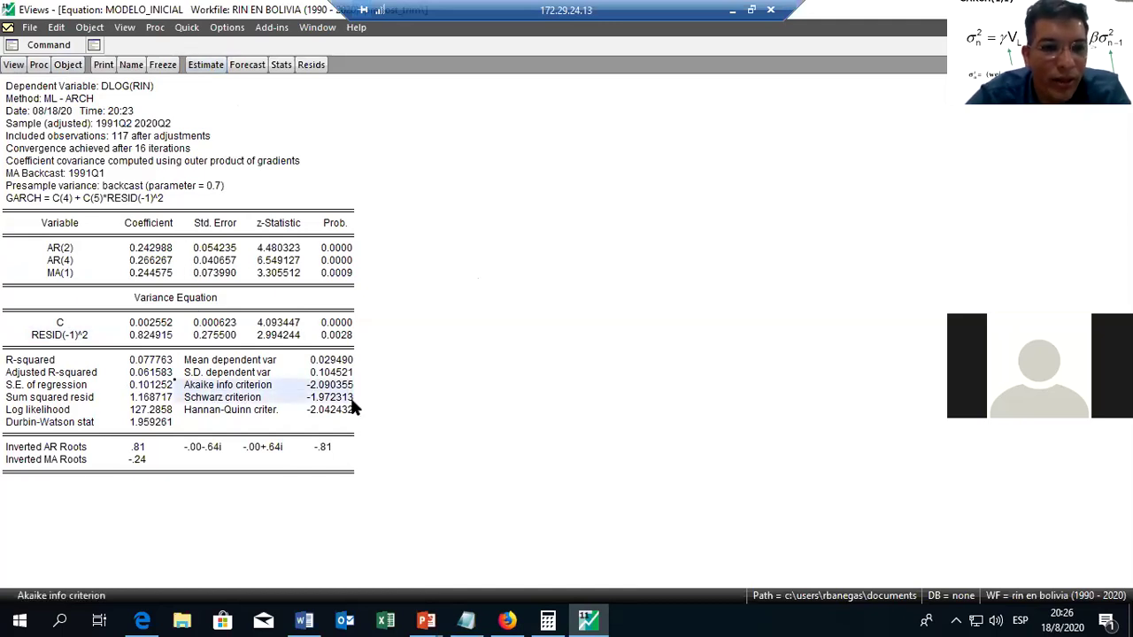
click(333, 392)
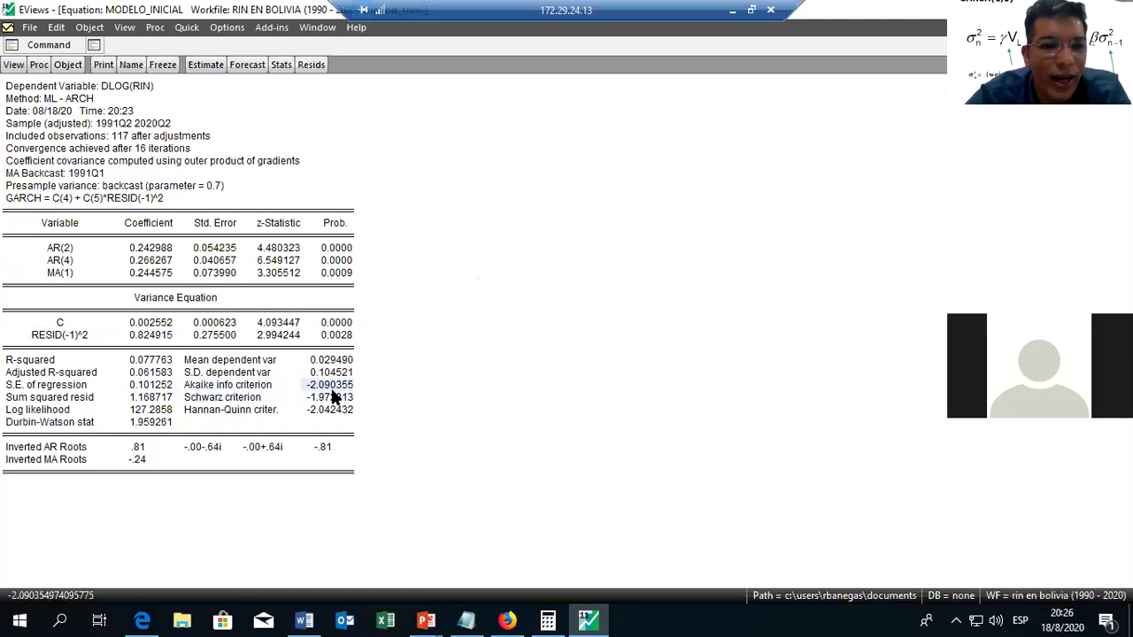
drag(323, 392, 266, 418)
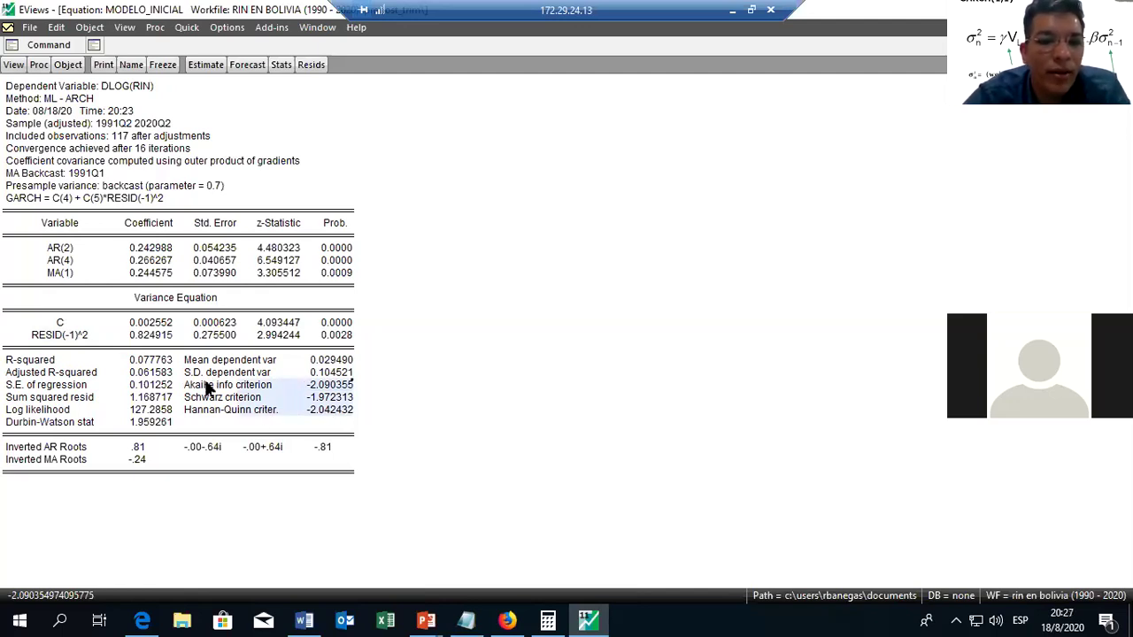
click(187, 386)
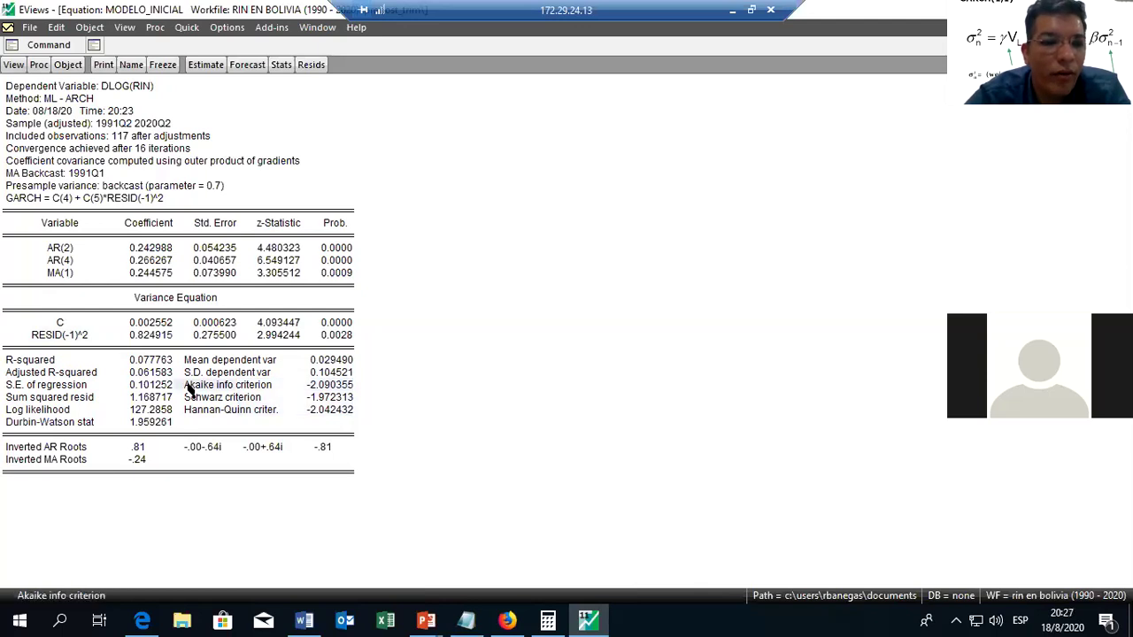
click(140, 376)
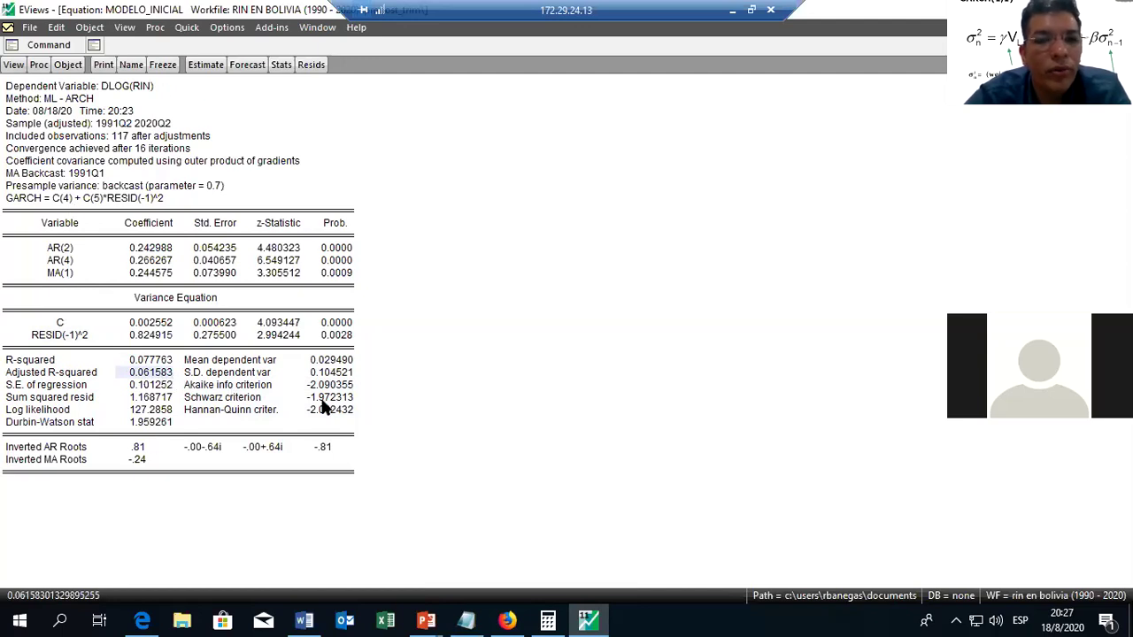
- Re-estimate the dlog(rin) equation with ARCH order 0 and GARCH order 1, and check its adjusted R-squared
click(207, 66)
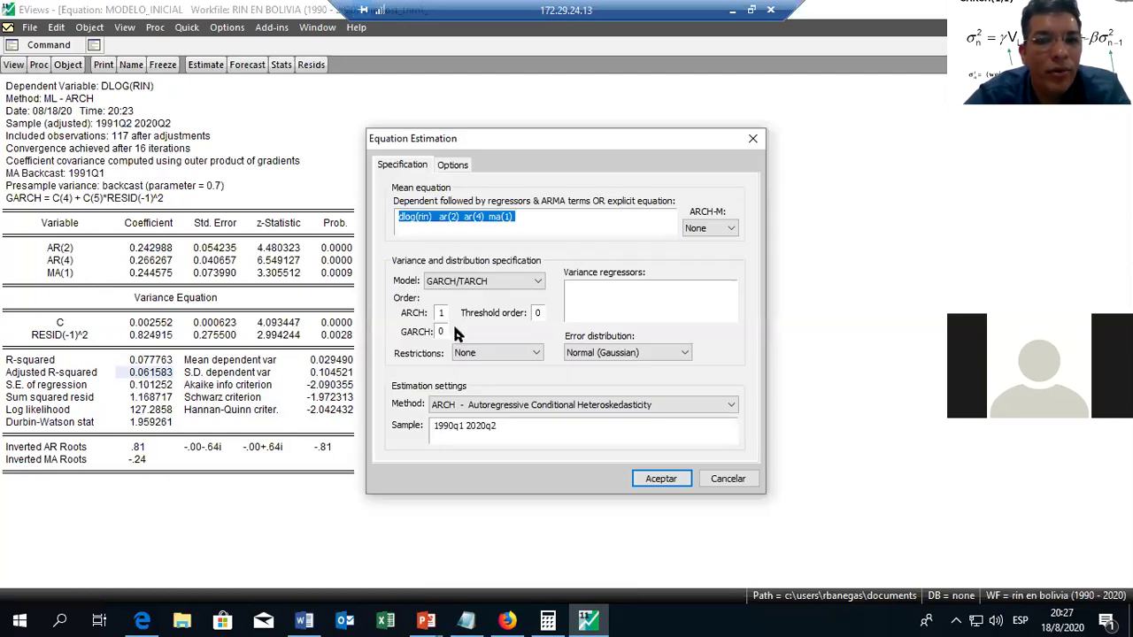
click(442, 332)
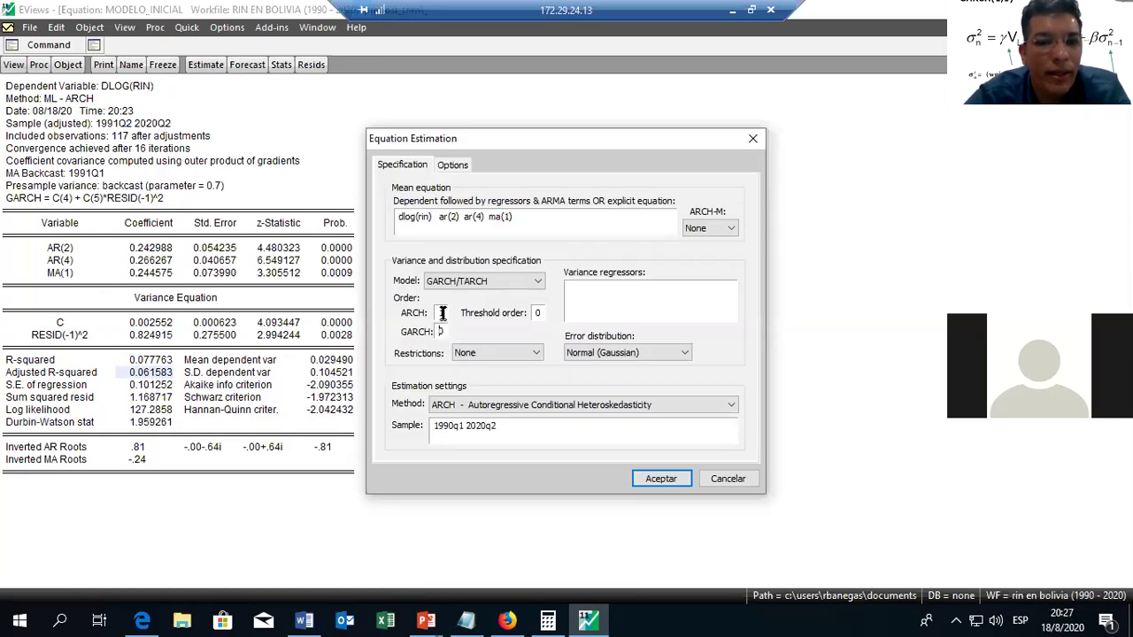
double_click(437, 313)
text(0)
click(441, 331)
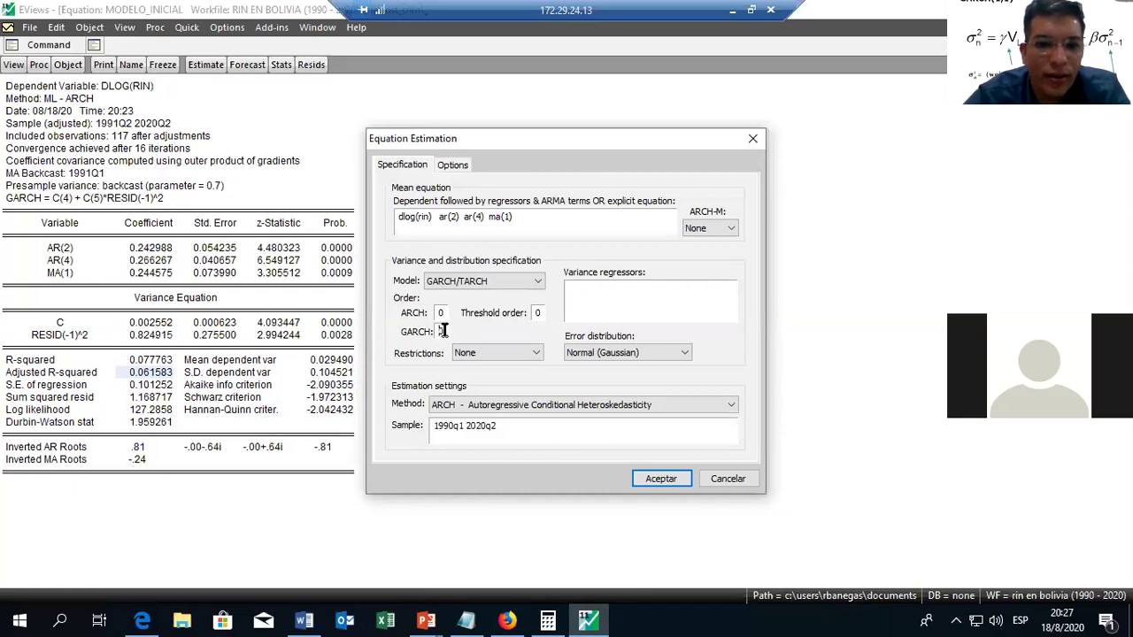
text(1)
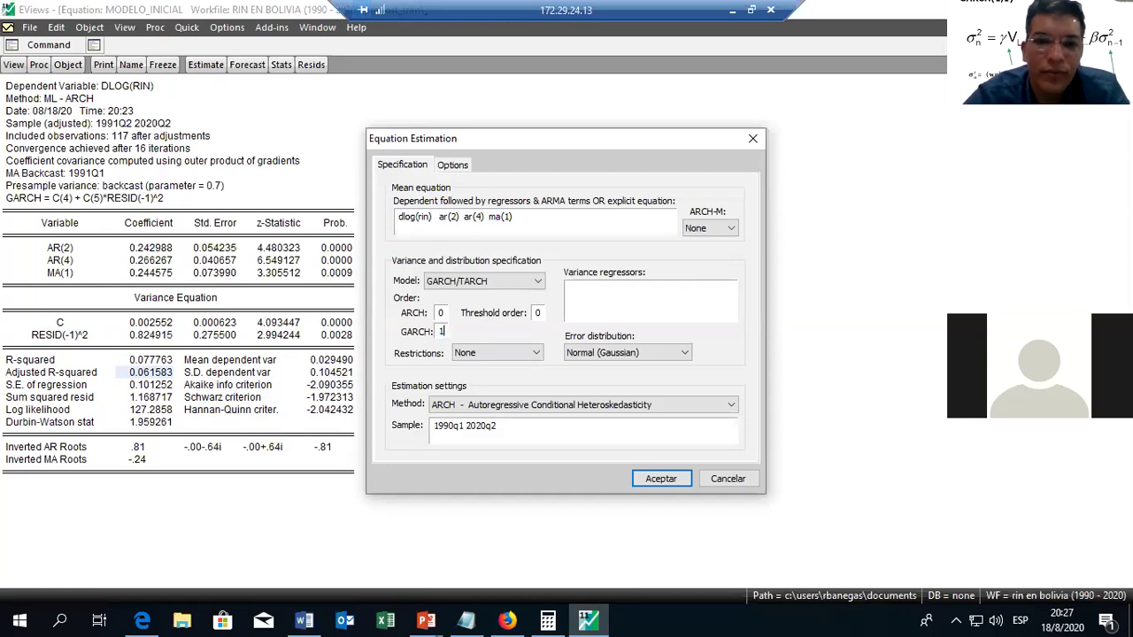
click(444, 332)
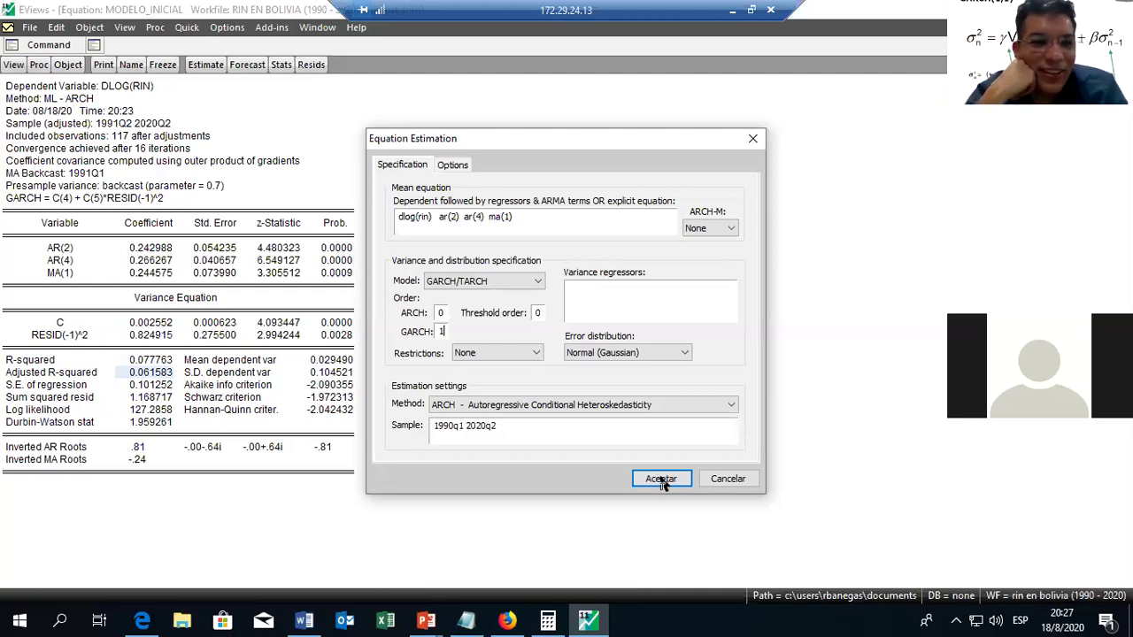
click(661, 480)
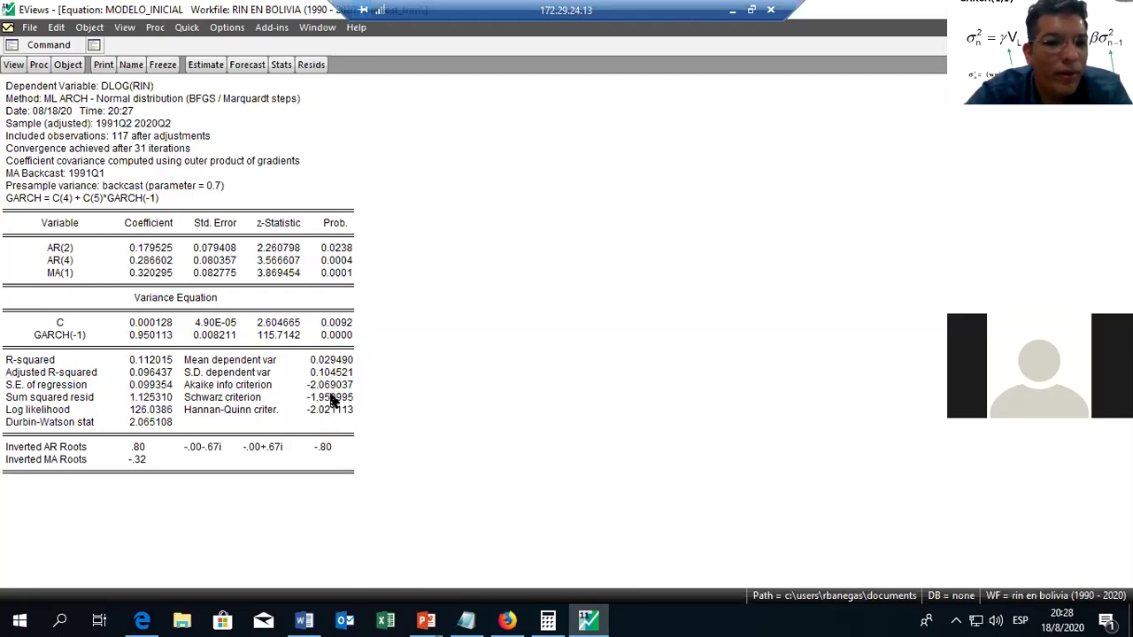
click(150, 376)
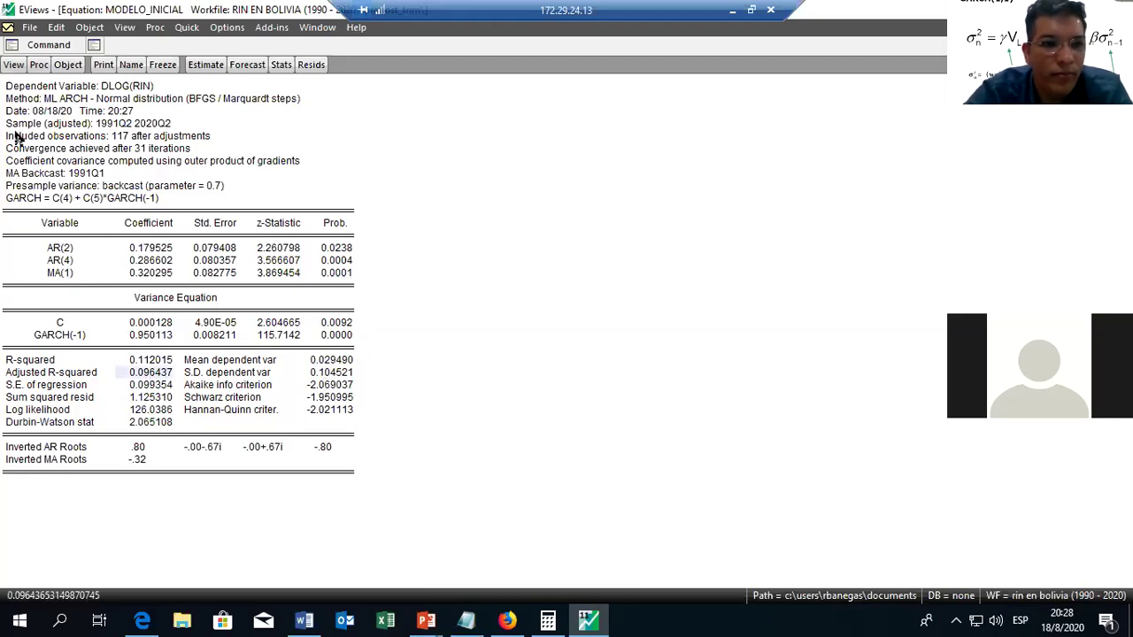
- Run the histogram normality test on the standardized residuals of the GARCH equation
click(13, 65)
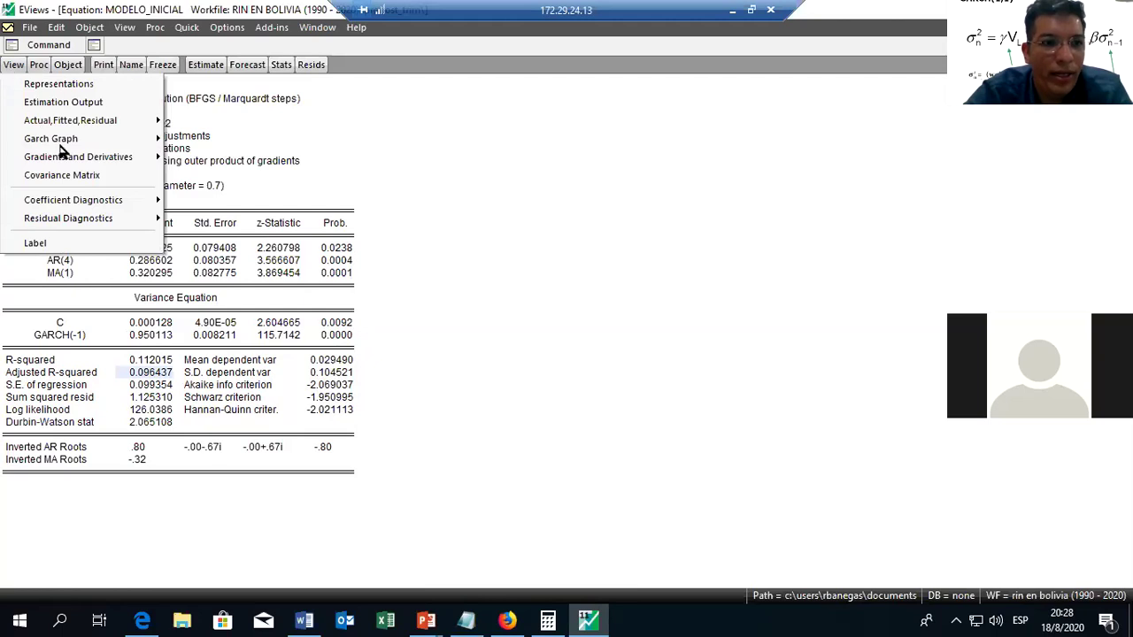
mouse_move(113, 226)
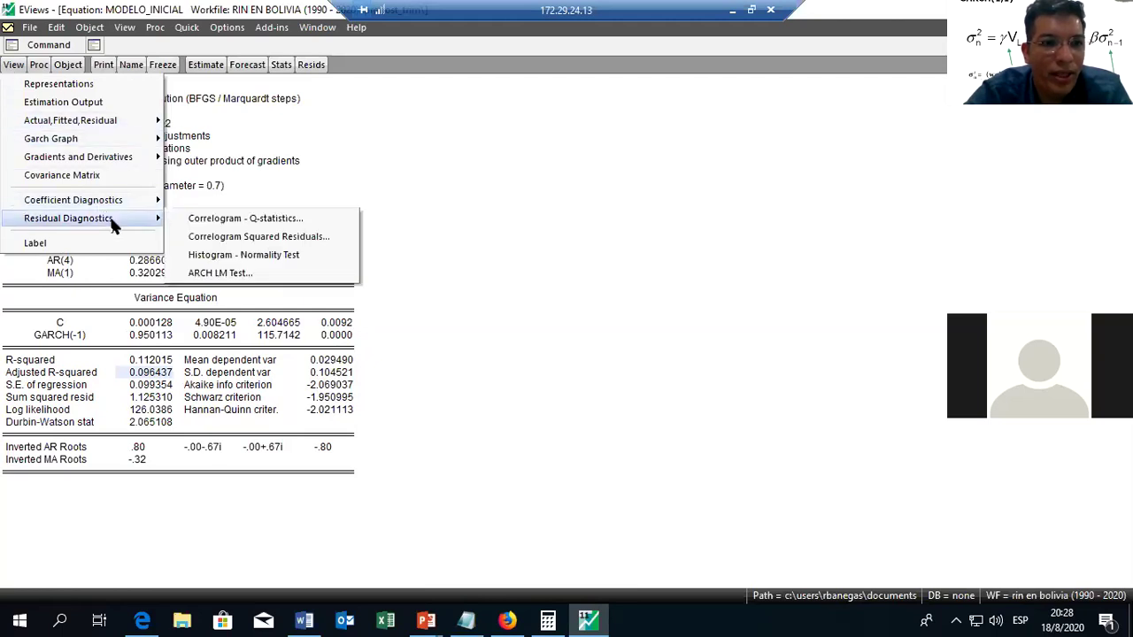
click(202, 256)
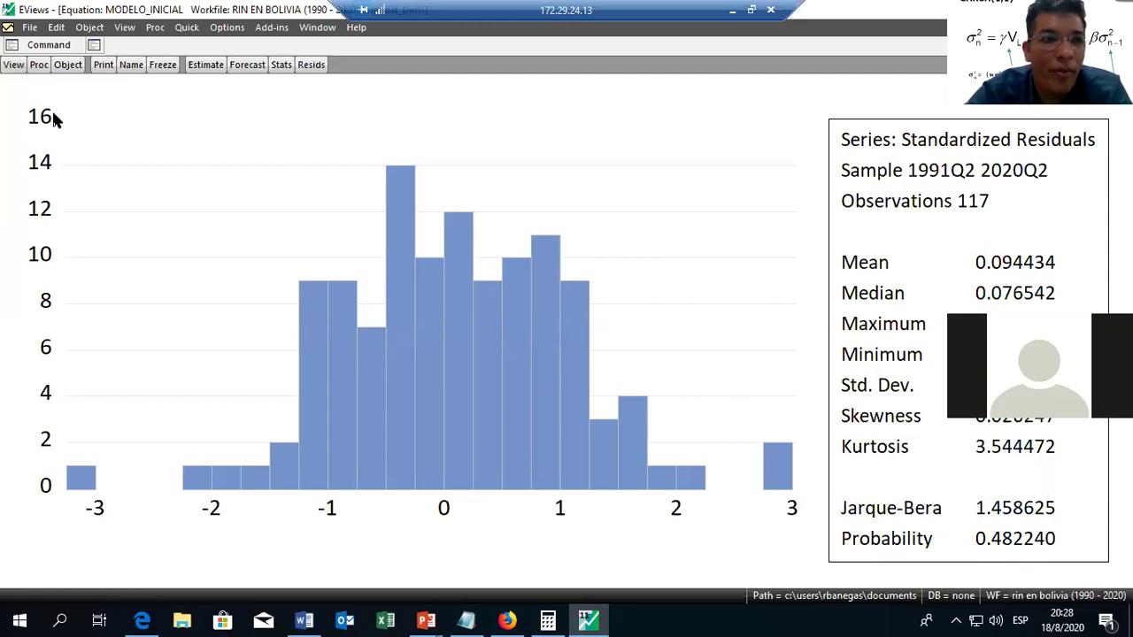
- Display the correlogram of squared residuals for the equation with 36 lags
click(9, 67)
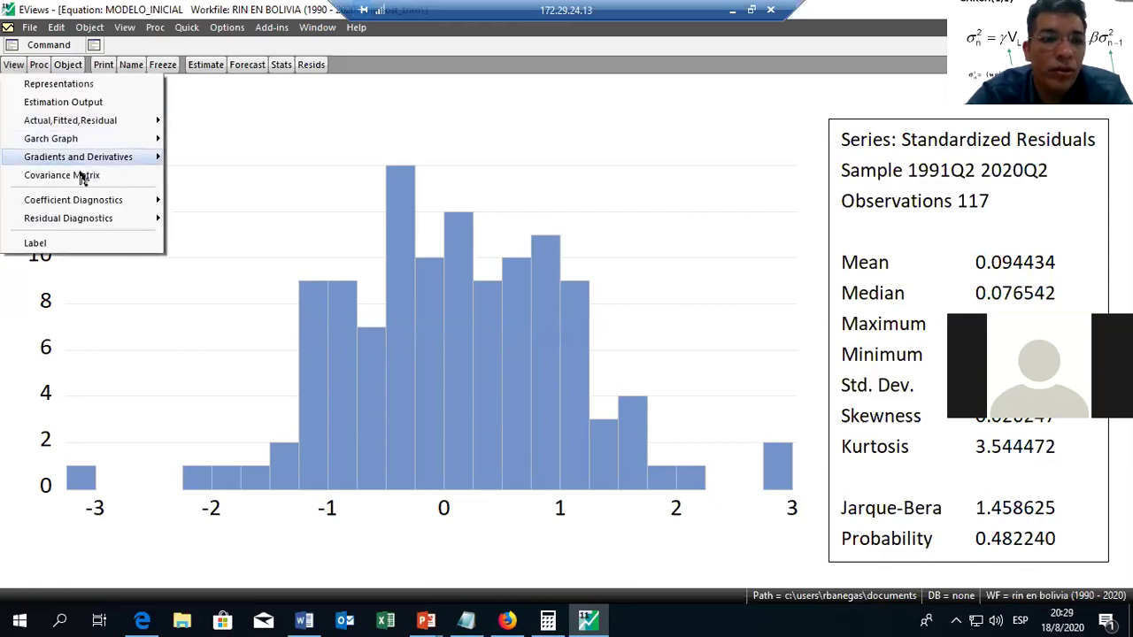
mouse_move(106, 218)
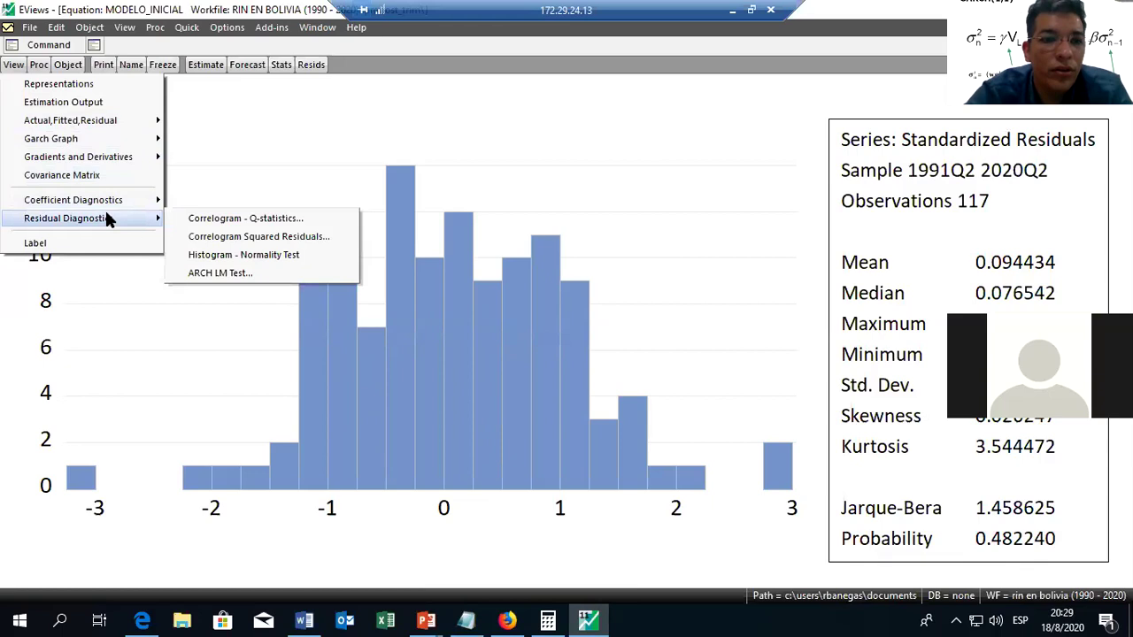
click(196, 237)
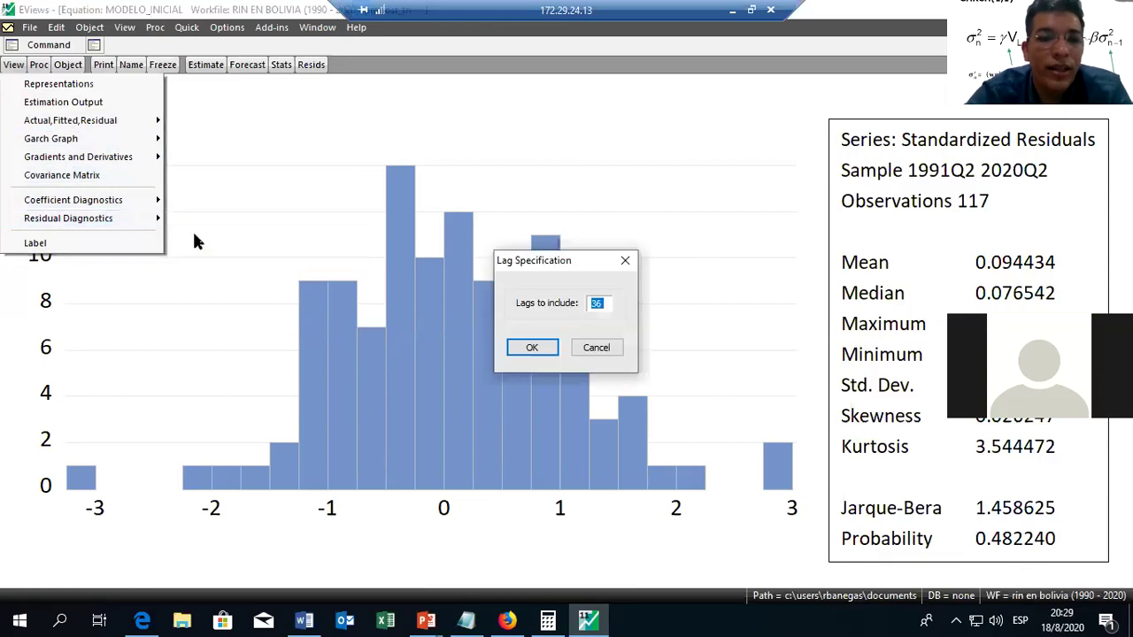
click(547, 349)
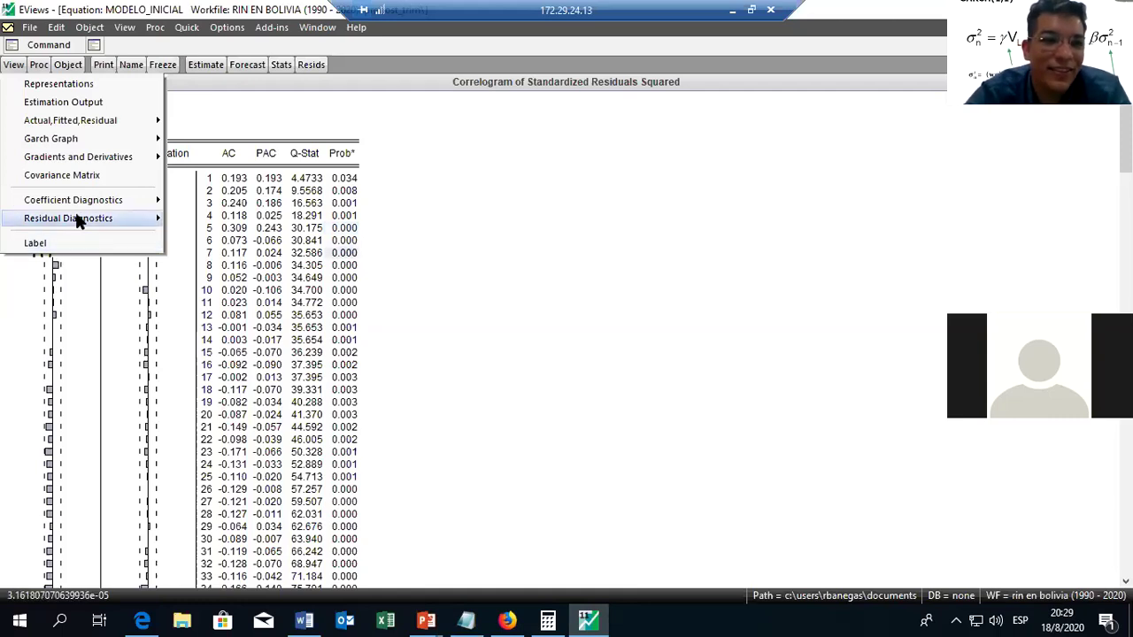
- Examine the Q-statistic probabilities of the squared residuals' correlogram across the lags for remaining ARCH effects
mouse_move(76, 217)
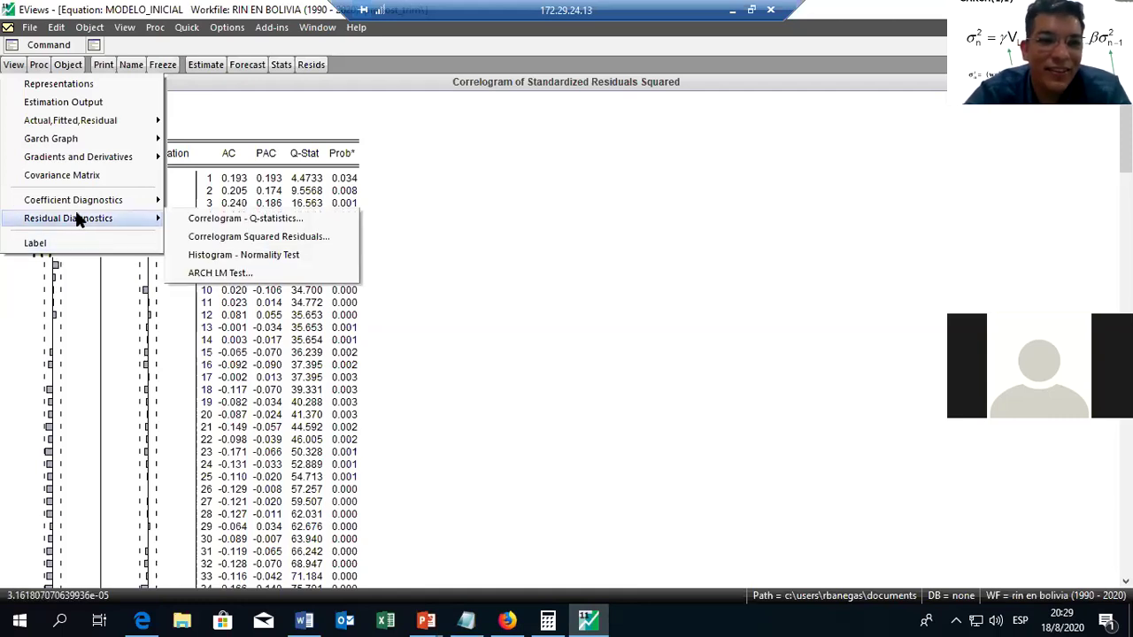
click(348, 186)
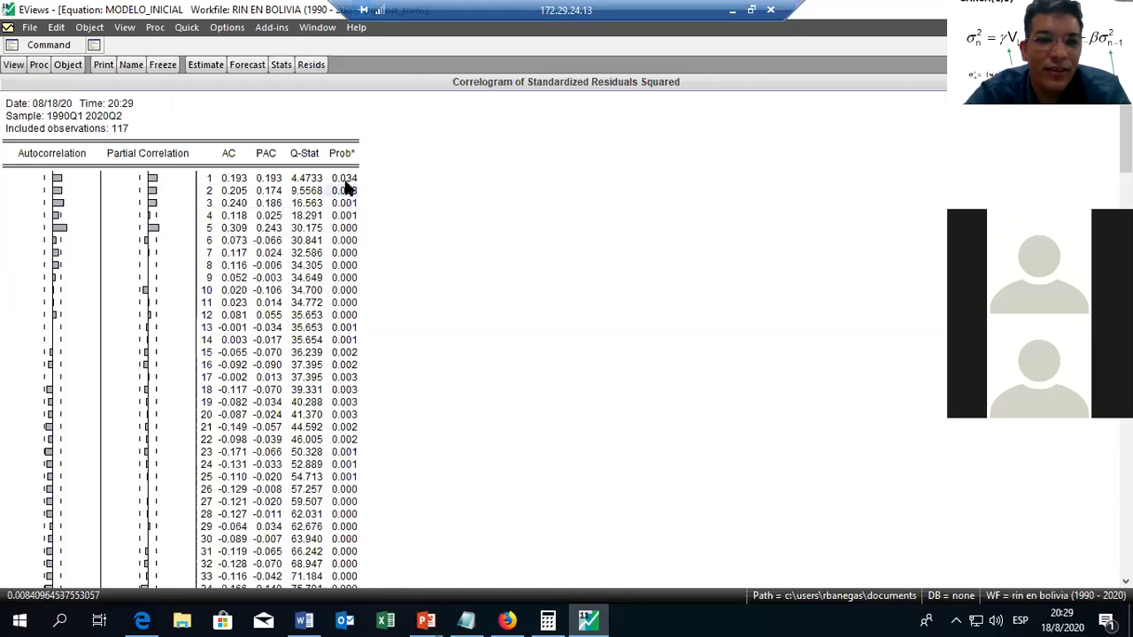
drag(345, 179, 338, 359)
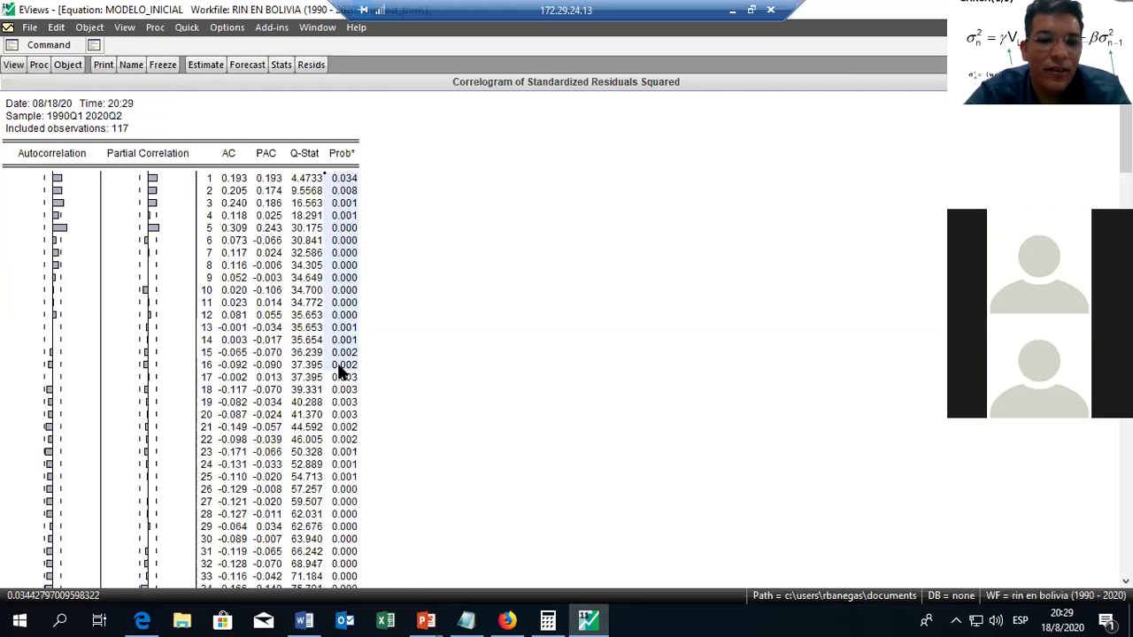
mouse_move(341, 372)
mouse_down()
mouse_move(339, 313)
mouse_move(340, 377)
mouse_up()
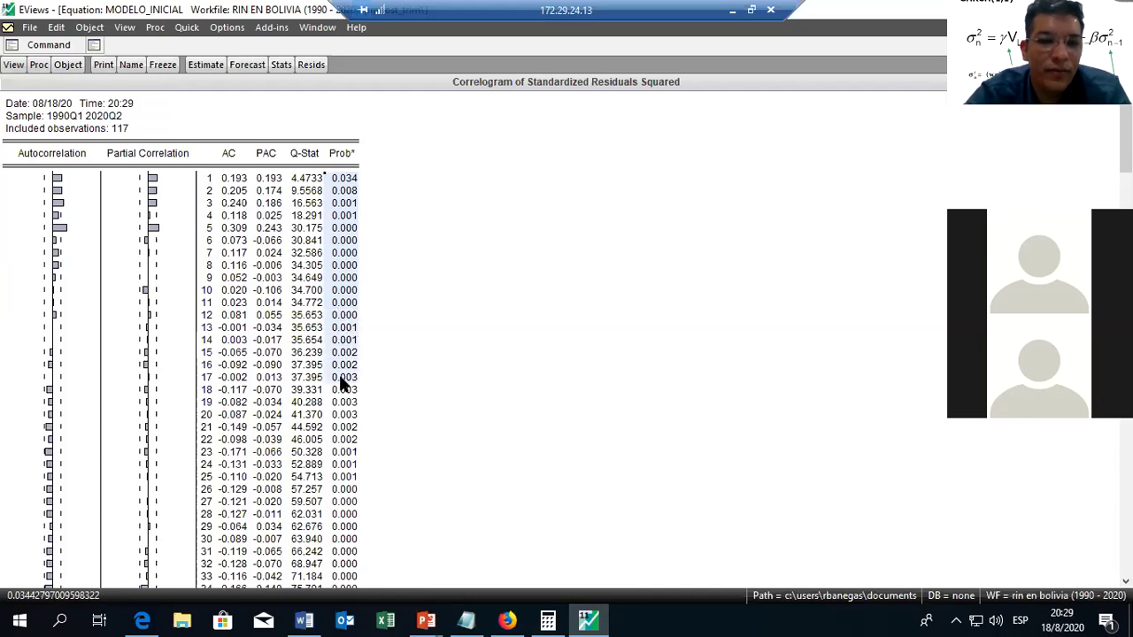
click(339, 374)
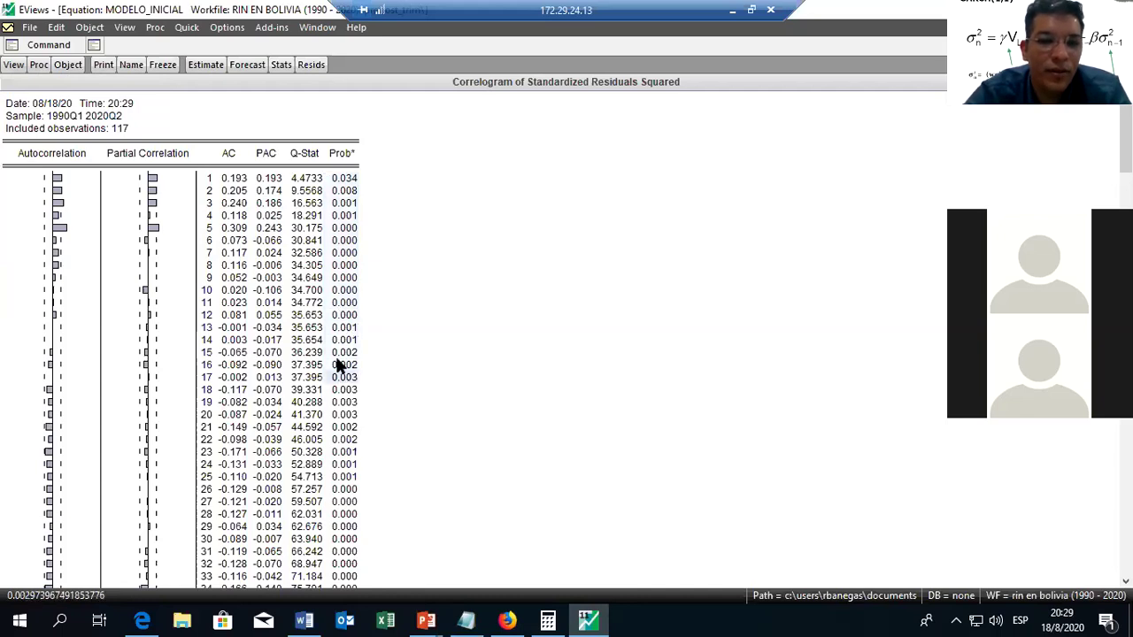
click(349, 179)
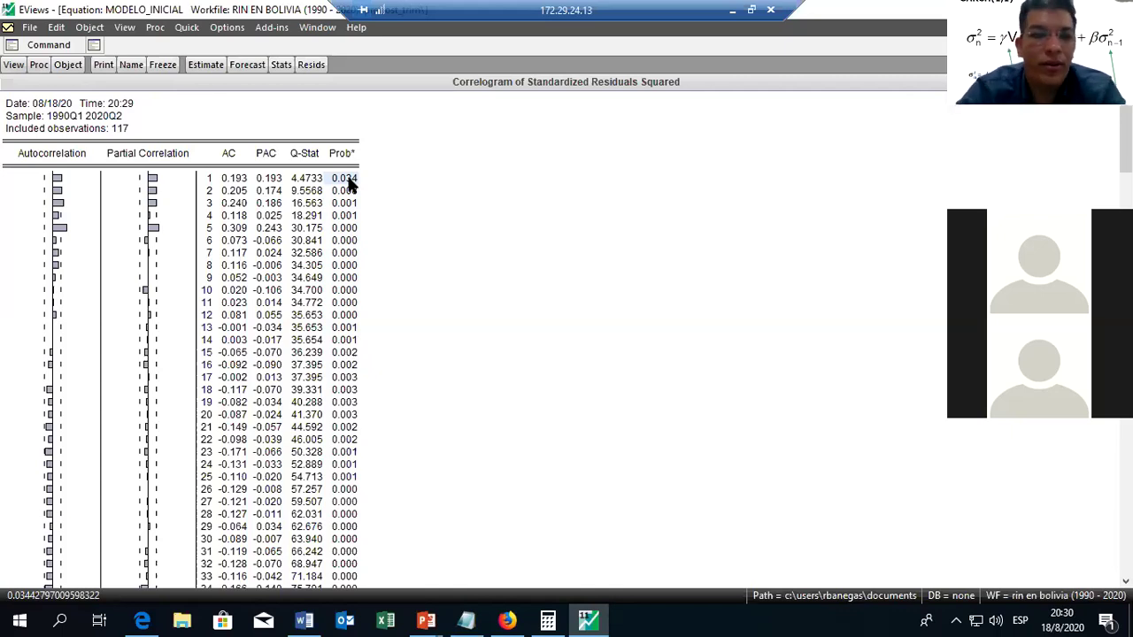
drag(359, 178, 351, 270)
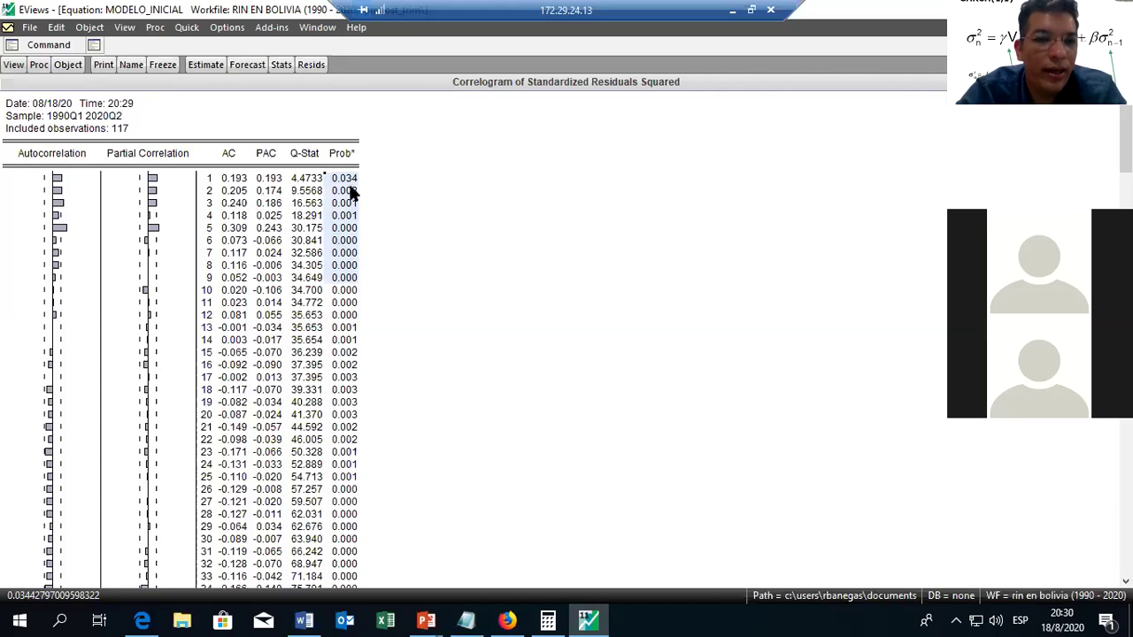
drag(349, 186, 345, 248)
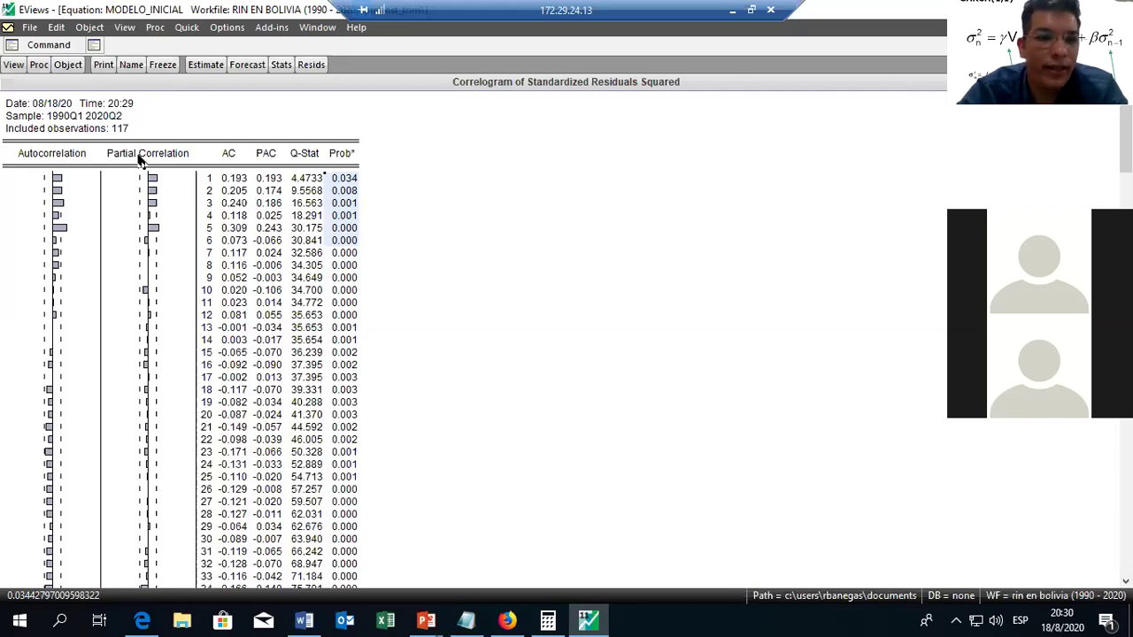
- Re-estimate the dlog(rin) equation with ARCH order 1, keeping GARCH order 1
click(11, 70)
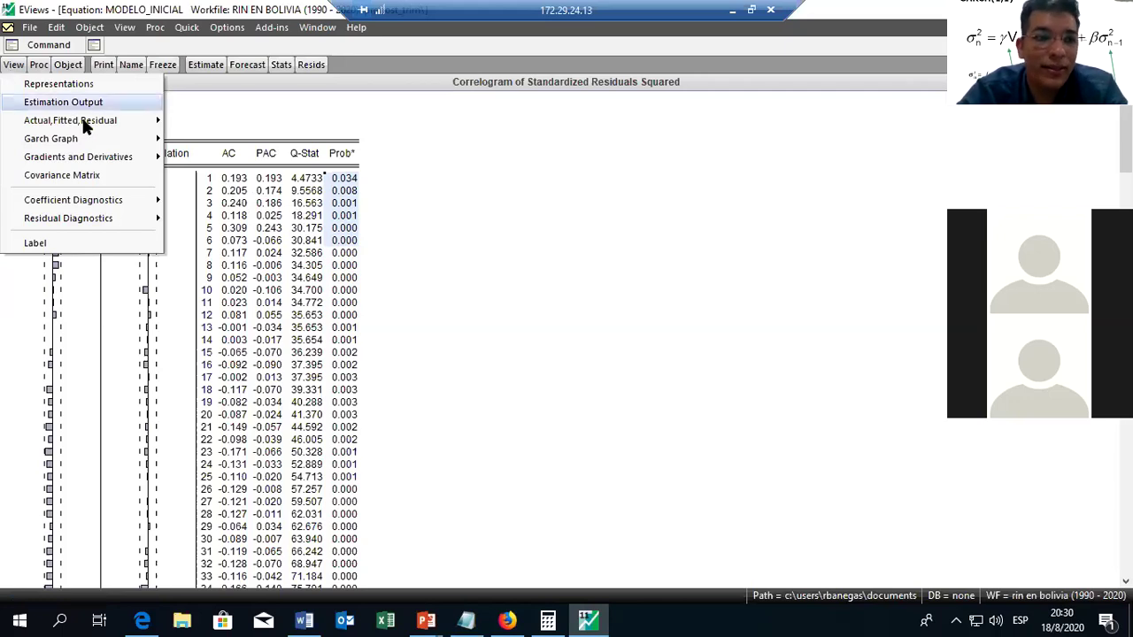
mouse_move(107, 121)
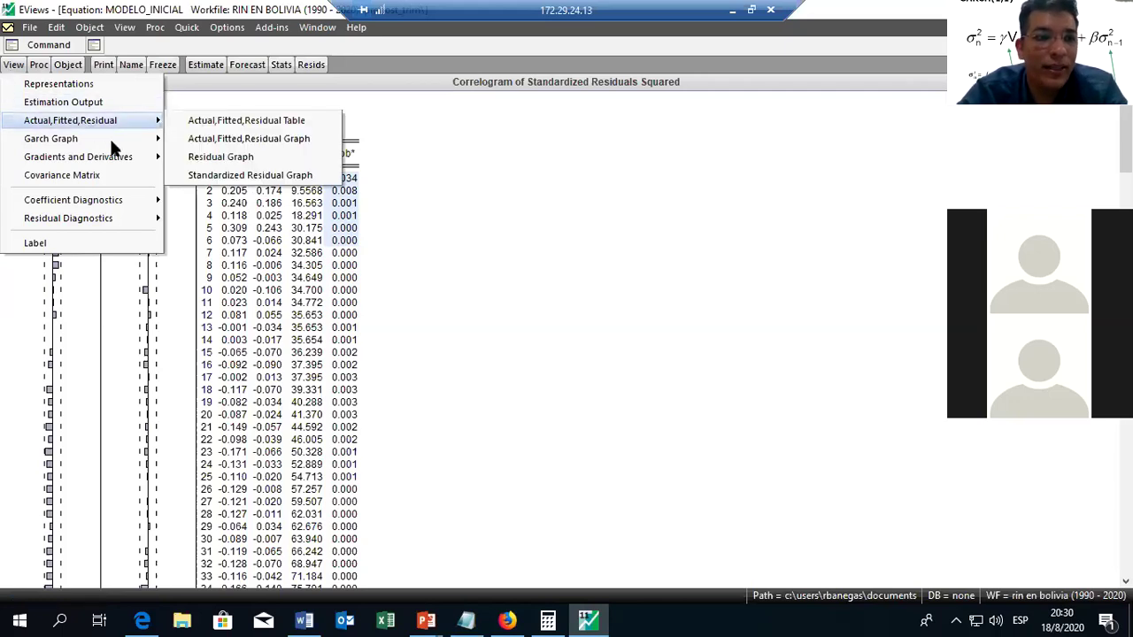
click(210, 69)
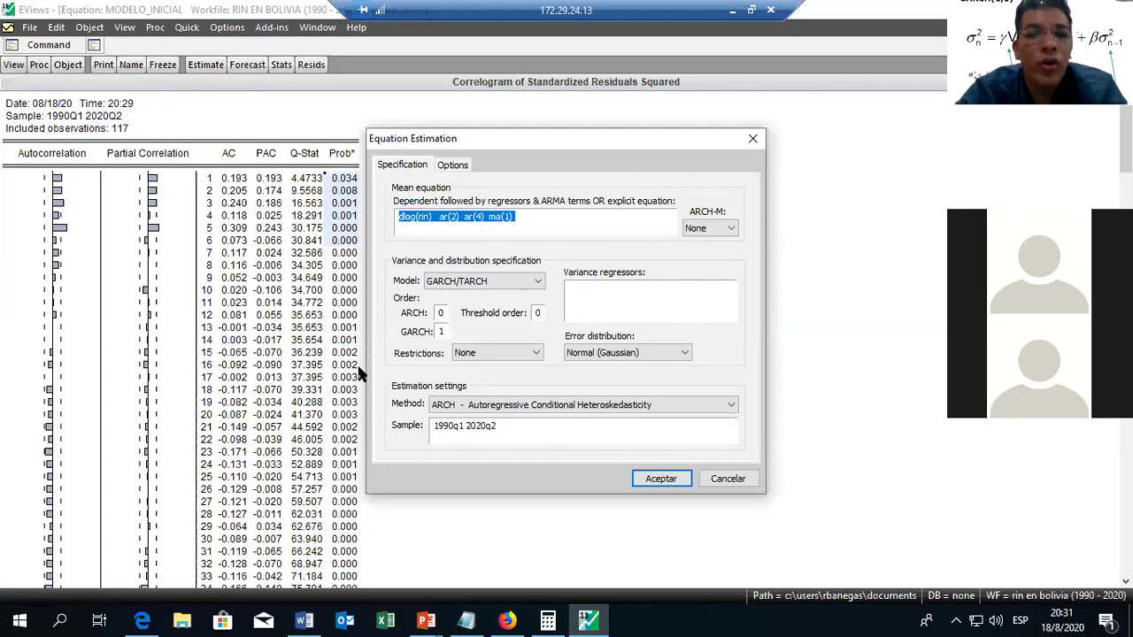
double_click(440, 312)
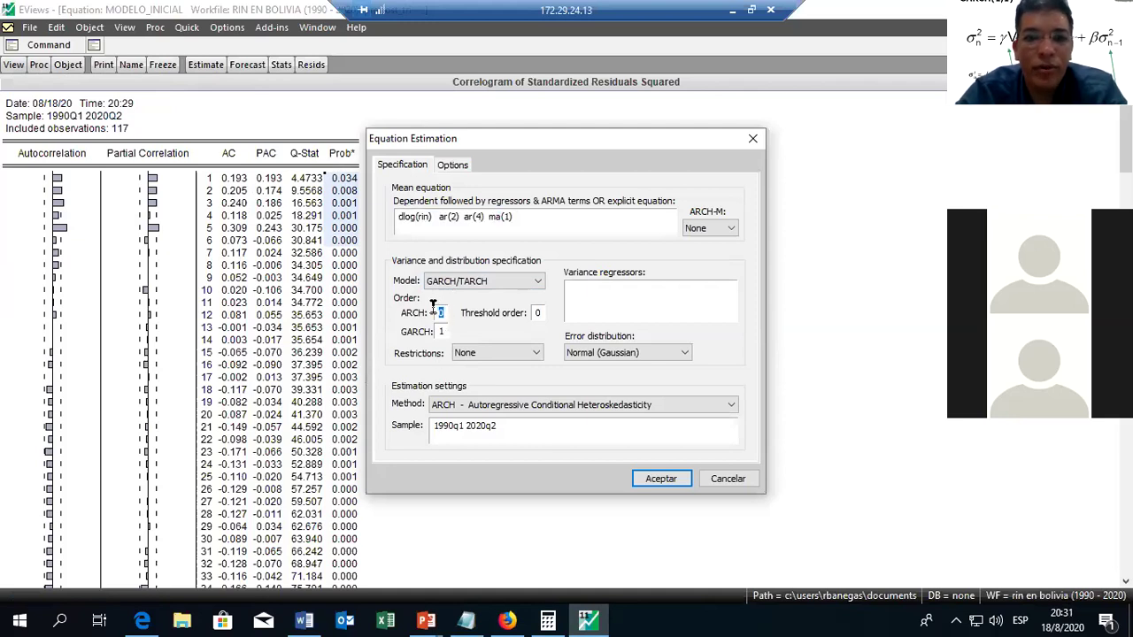
text(1)
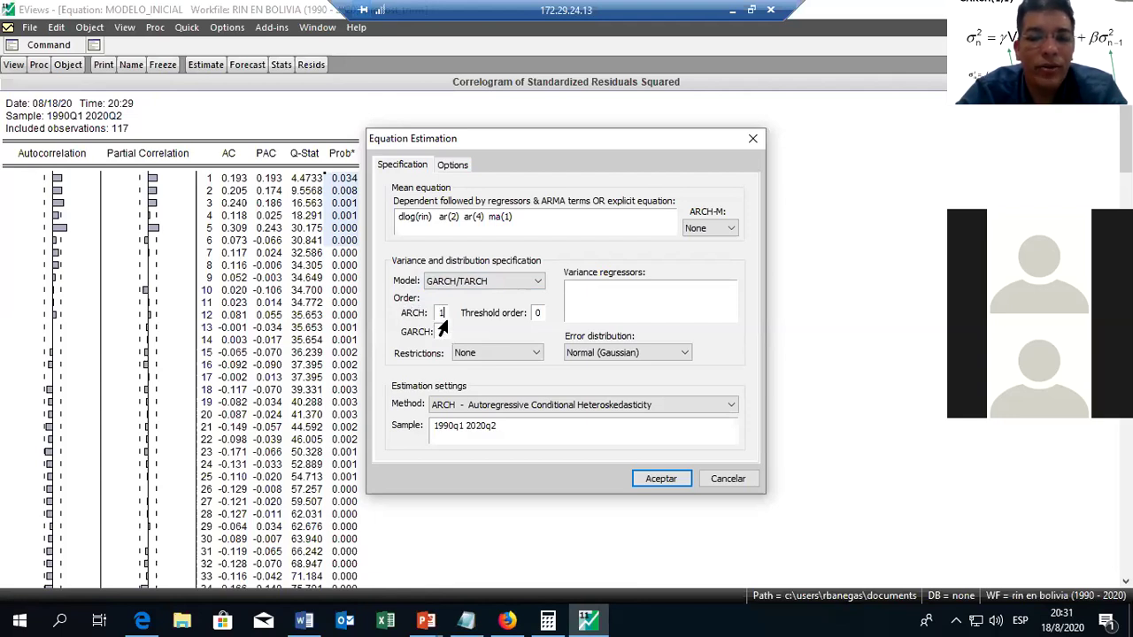
click(668, 470)
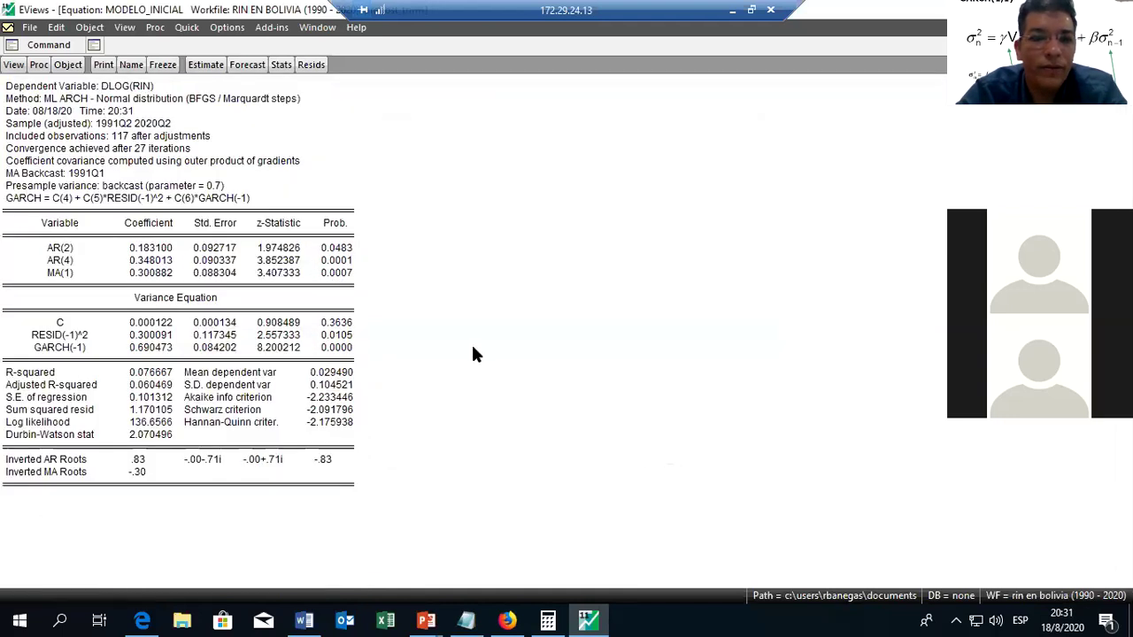
- Examine the coefficients and probabilities of the constant, RESID(-1)^2 and GARCH(-1) terms in the variance equation
drag(337, 335, 345, 351)
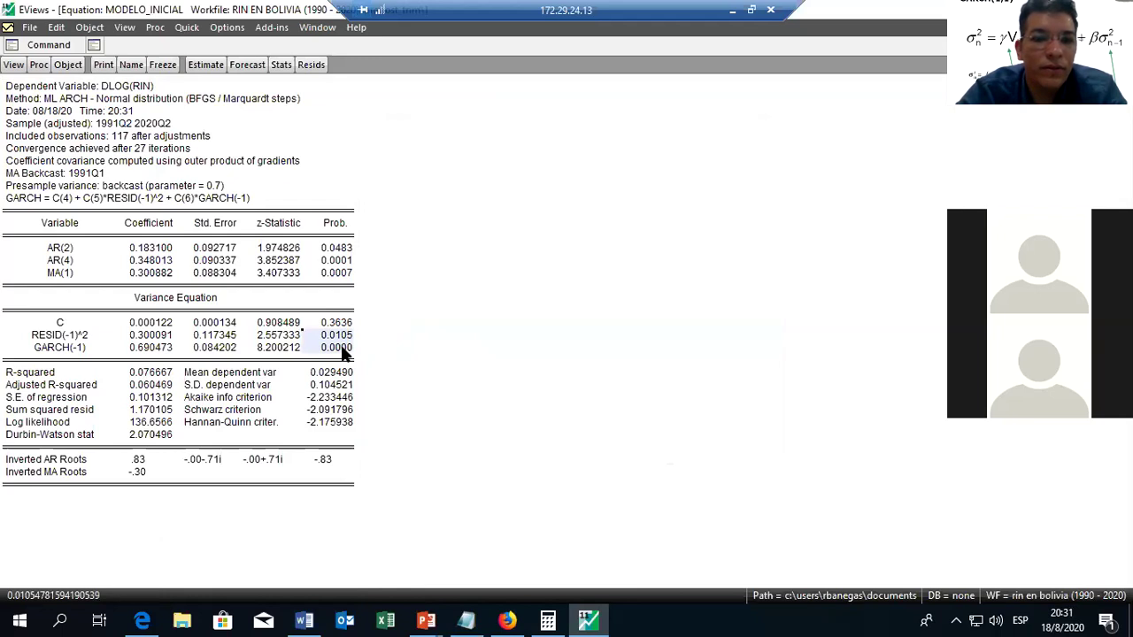
click(167, 326)
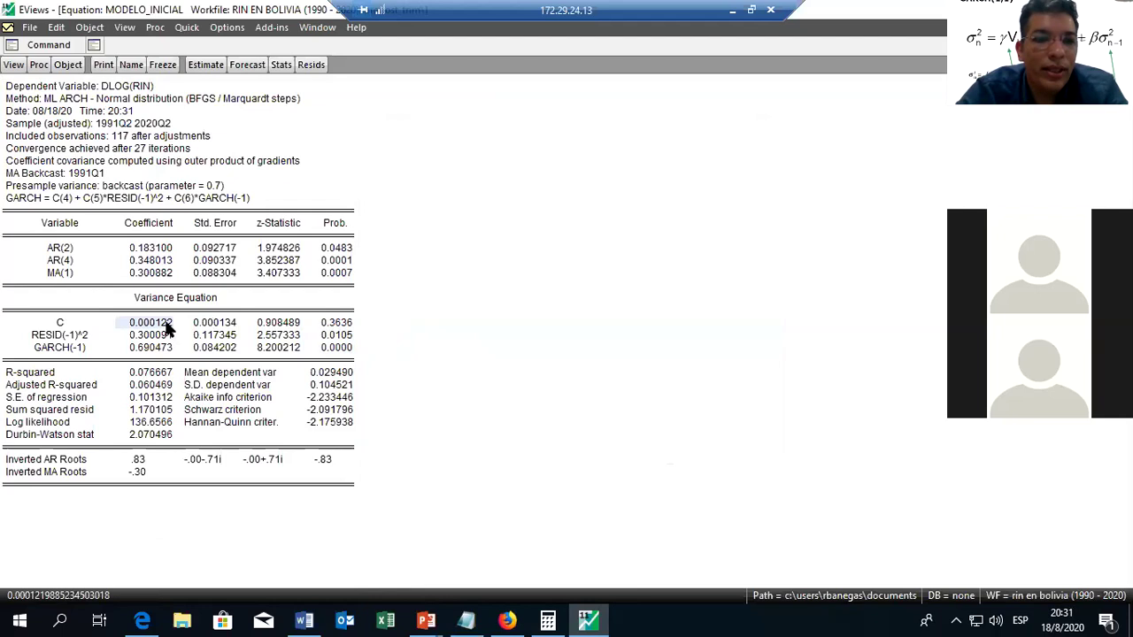
drag(168, 329, 168, 350)
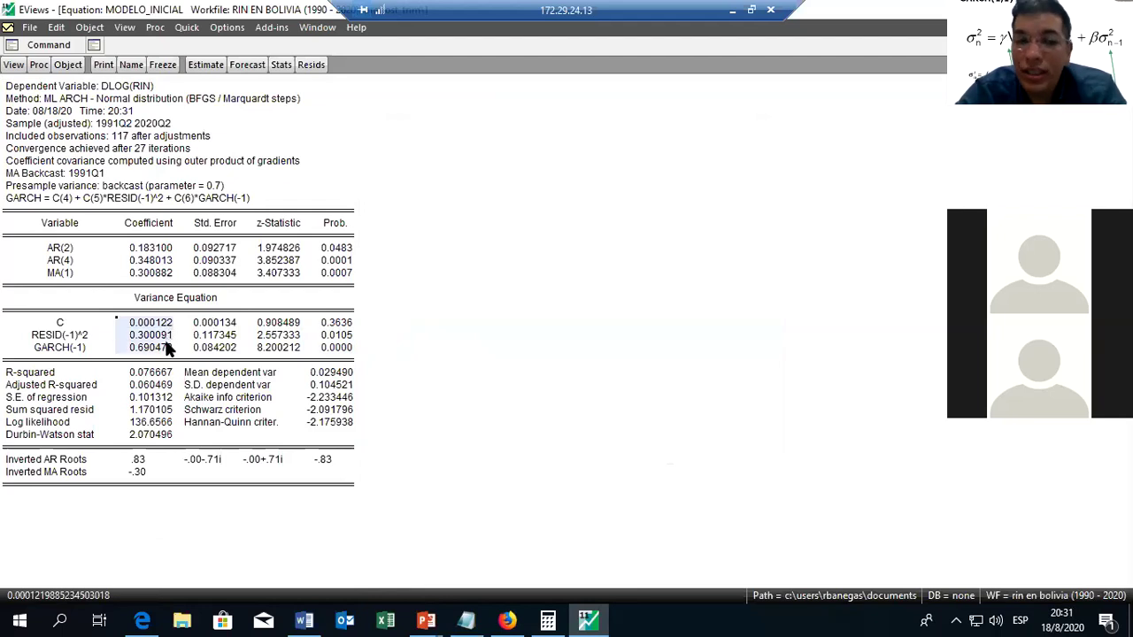
click(167, 347)
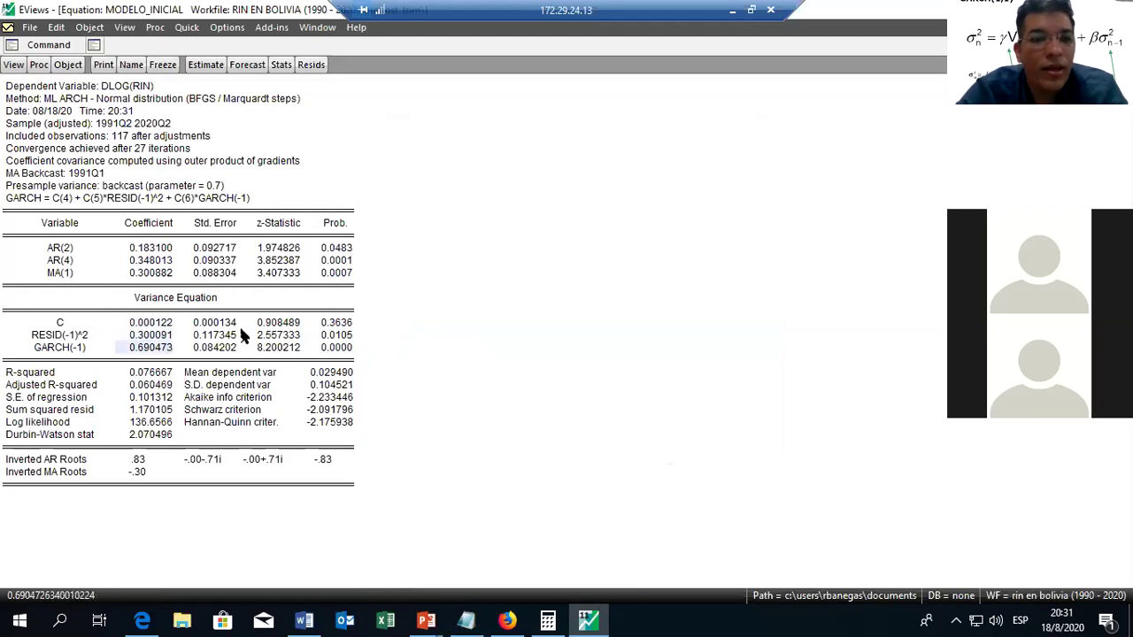
drag(349, 337, 350, 348)
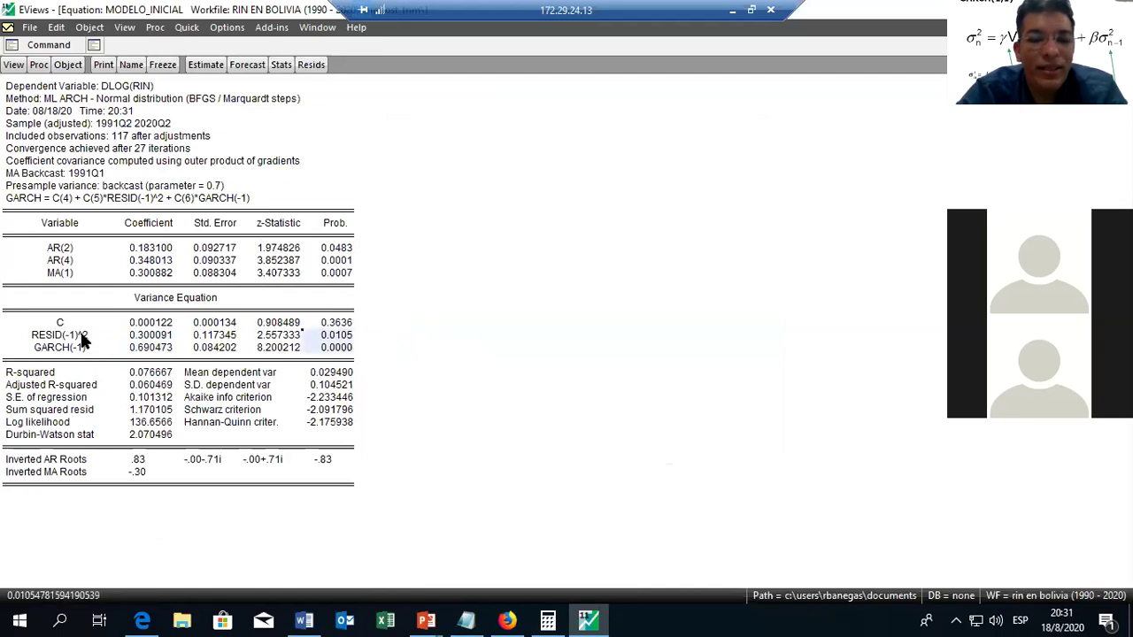
drag(80, 337, 80, 347)
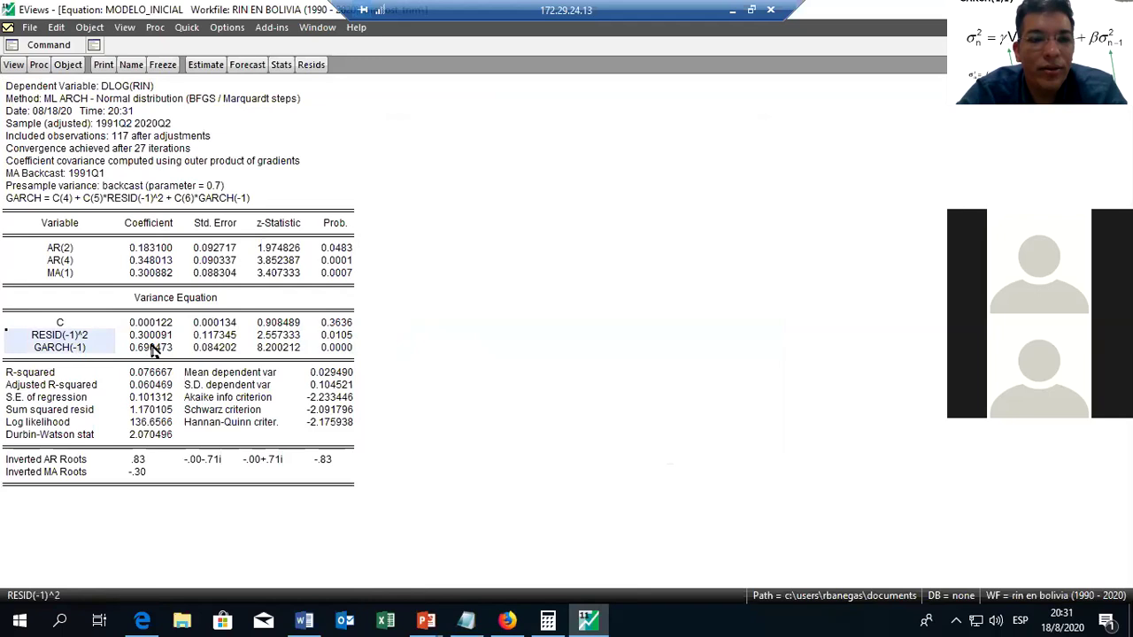
click(154, 350)
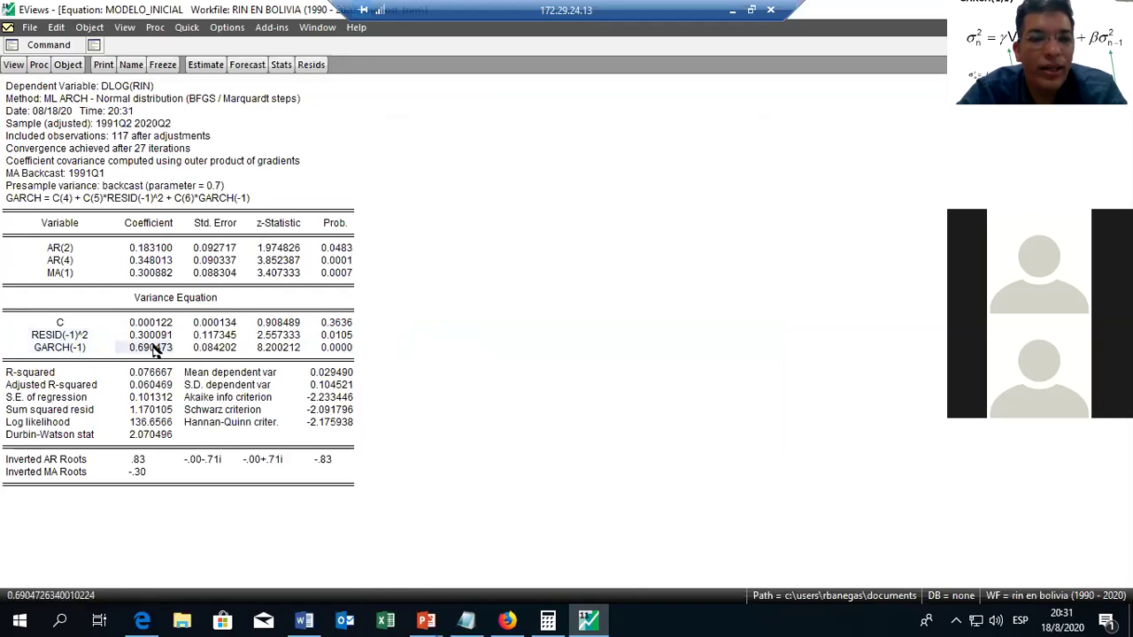
click(153, 336)
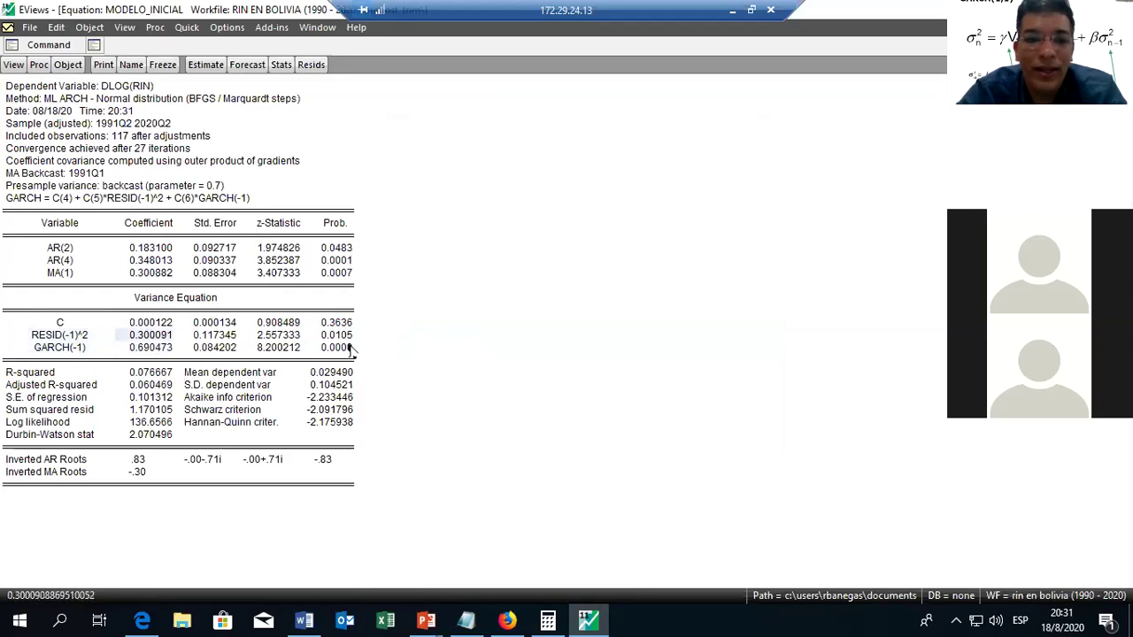
drag(341, 332, 342, 347)
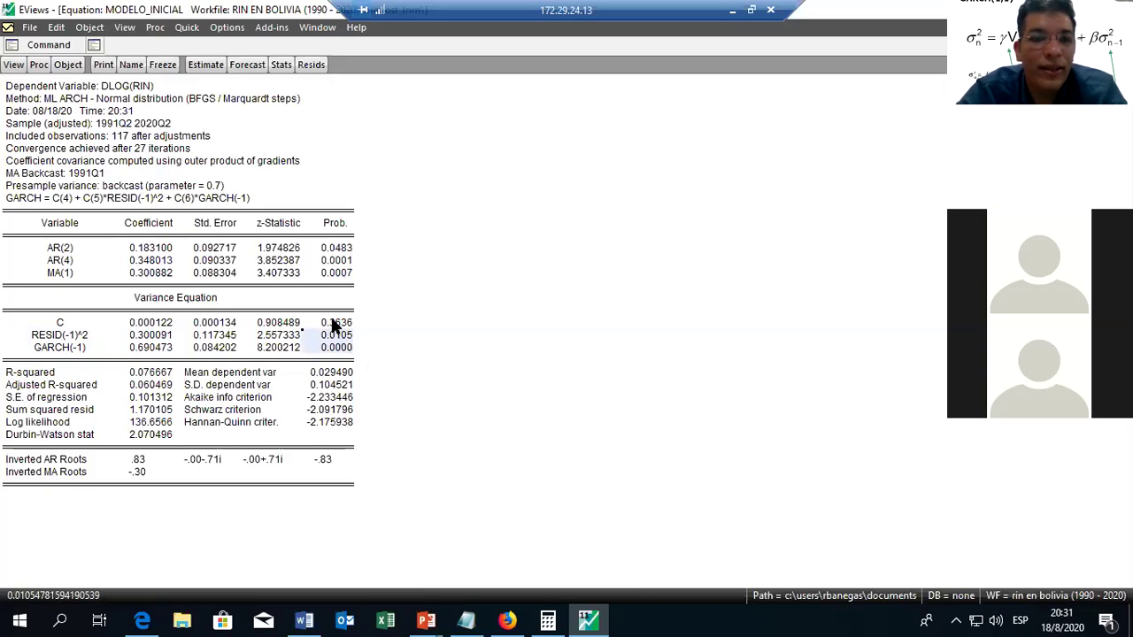
click(335, 324)
- Compare the sizes of the RESID(-1)^2 and GARCH(-1) coefficients in the GARCH(1,1) variance equation
mouse_move(150, 339)
mouse_down()
mouse_move(156, 354)
mouse_move(154, 339)
mouse_up()
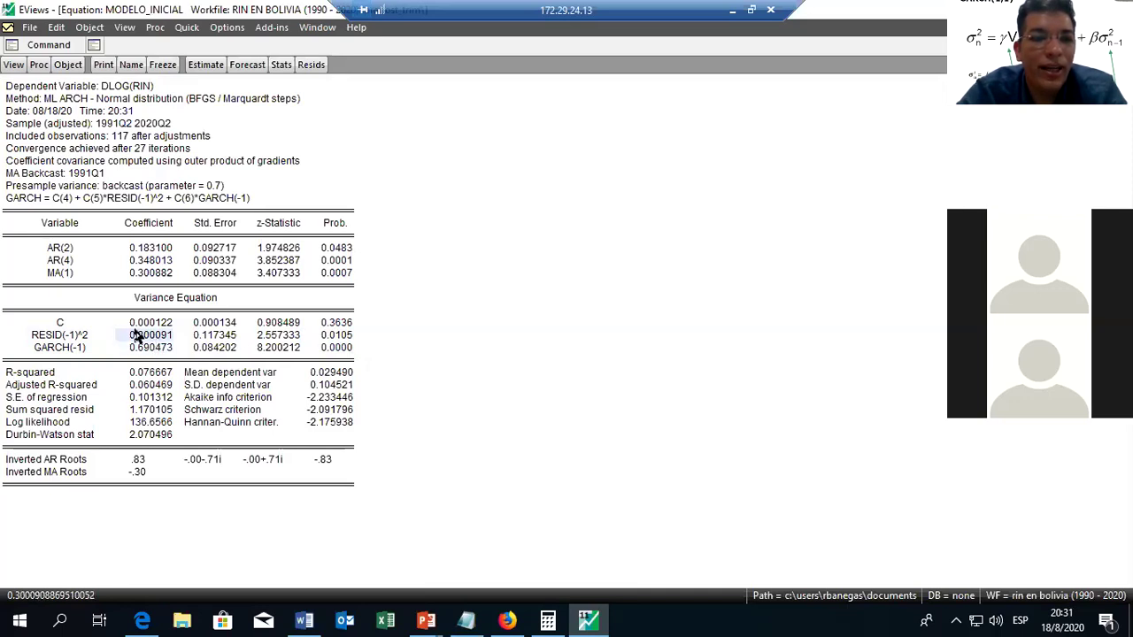
click(150, 347)
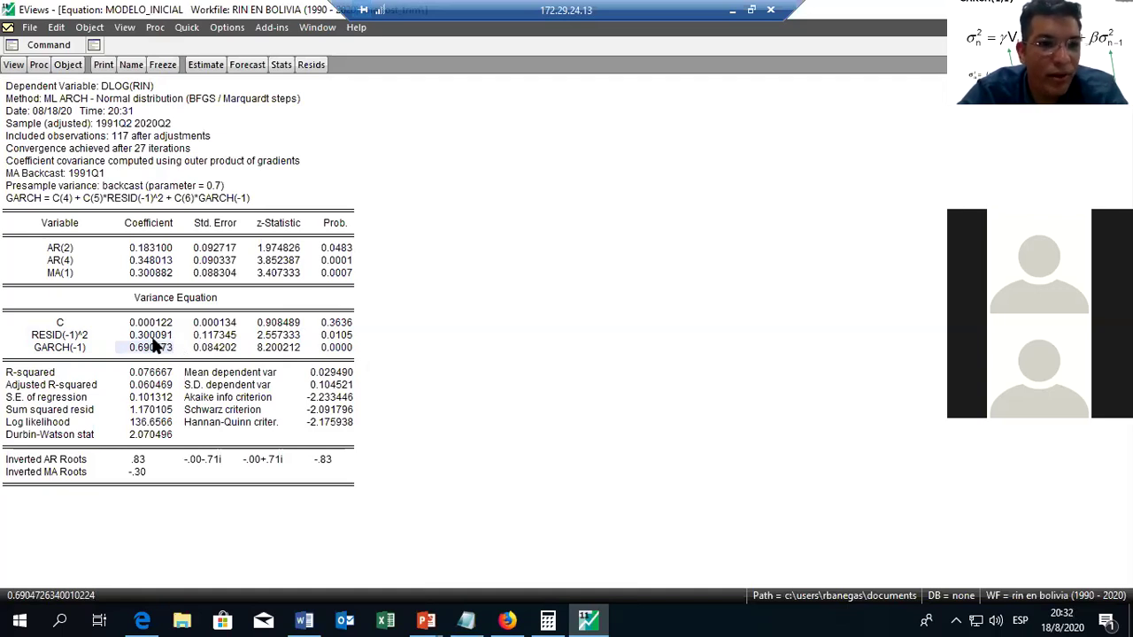
click(156, 337)
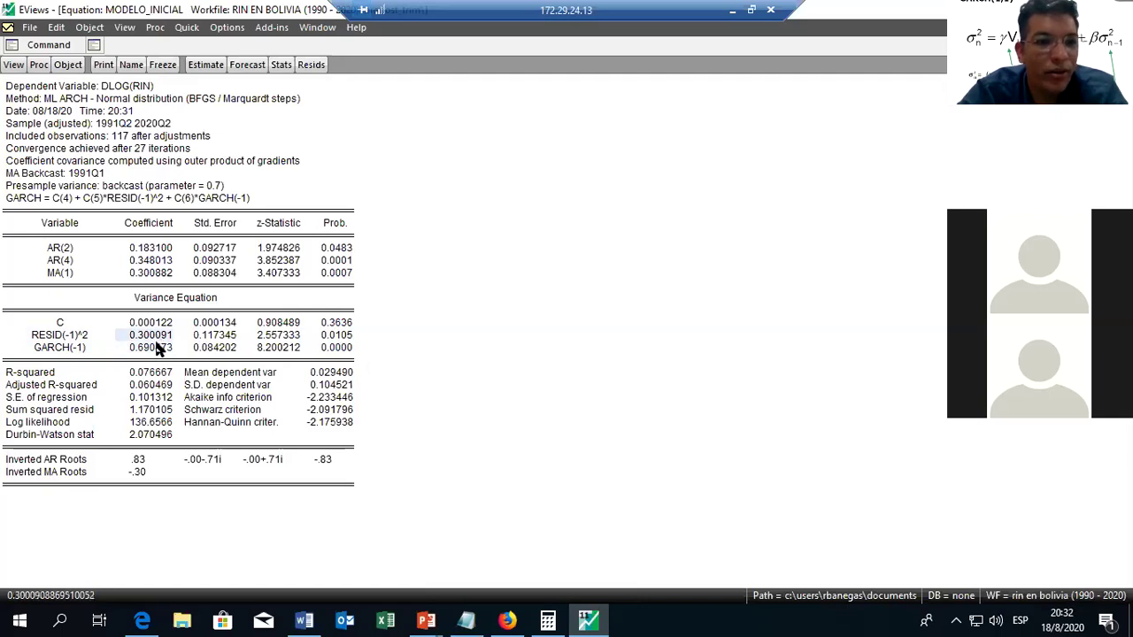
click(162, 349)
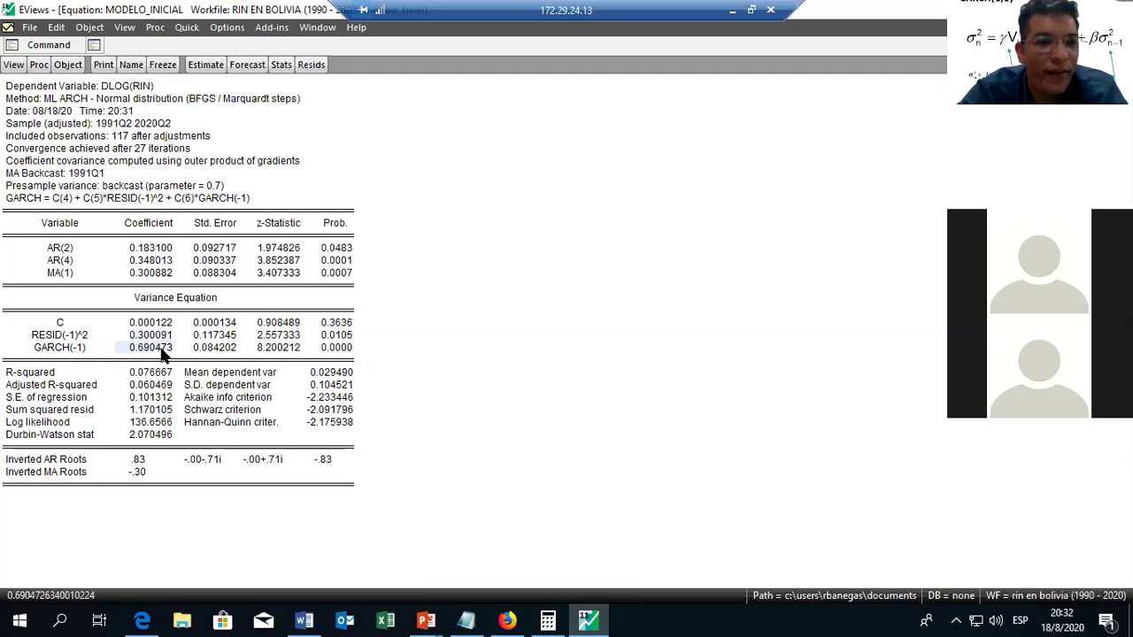
drag(161, 336, 162, 349)
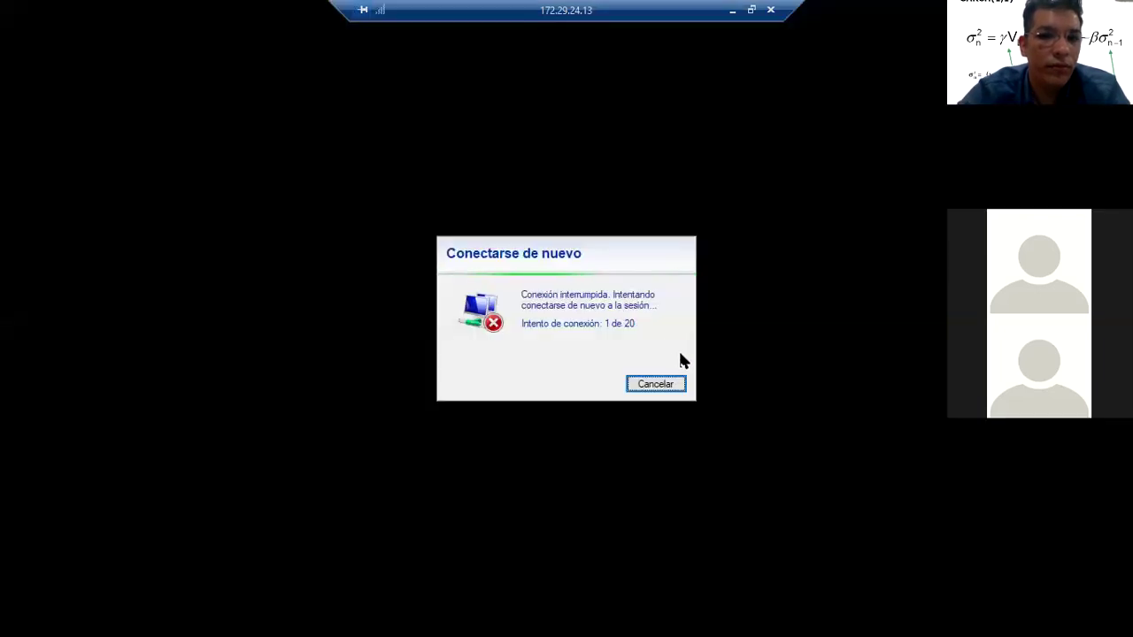
- Cancel the interrupted session's reconnection attempt and switch the remote desktop from full screen to a window
click(655, 384)
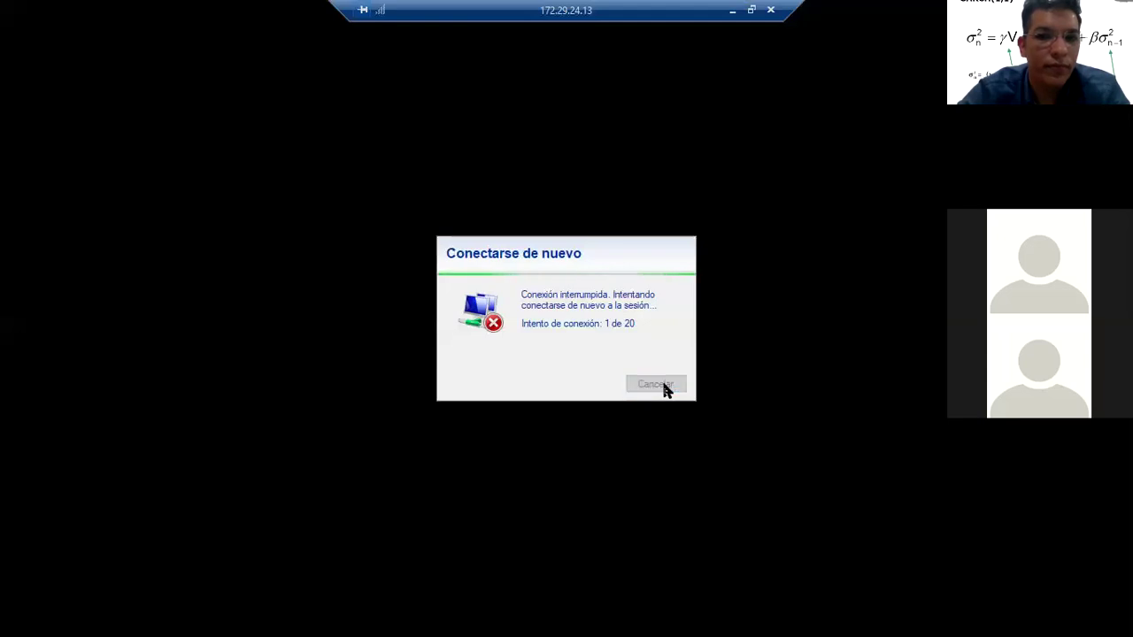
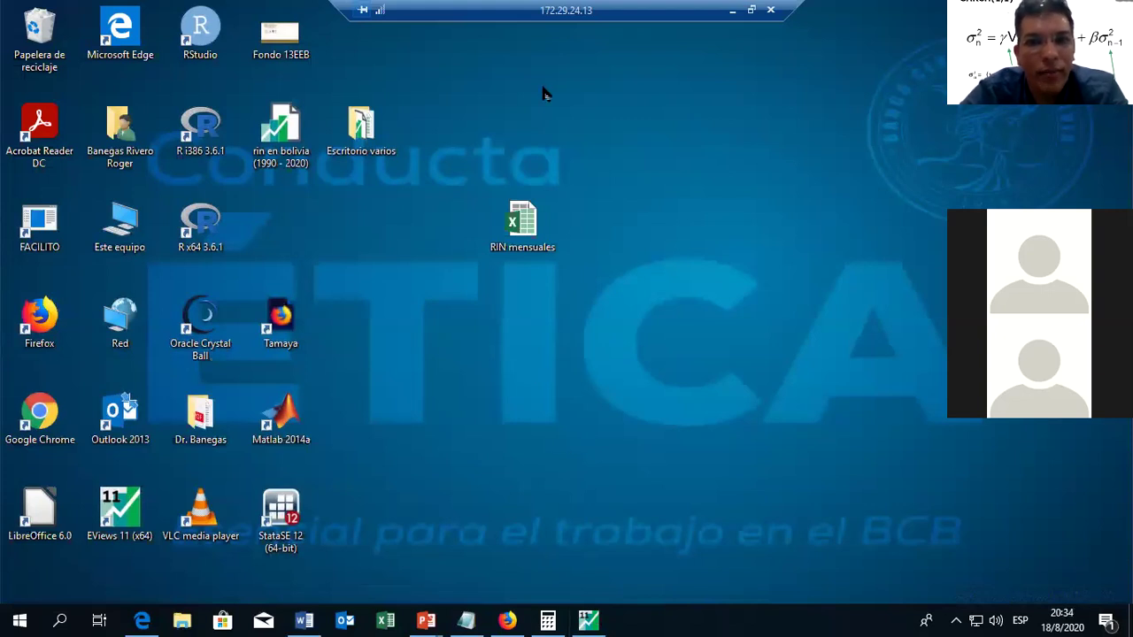
click(751, 10)
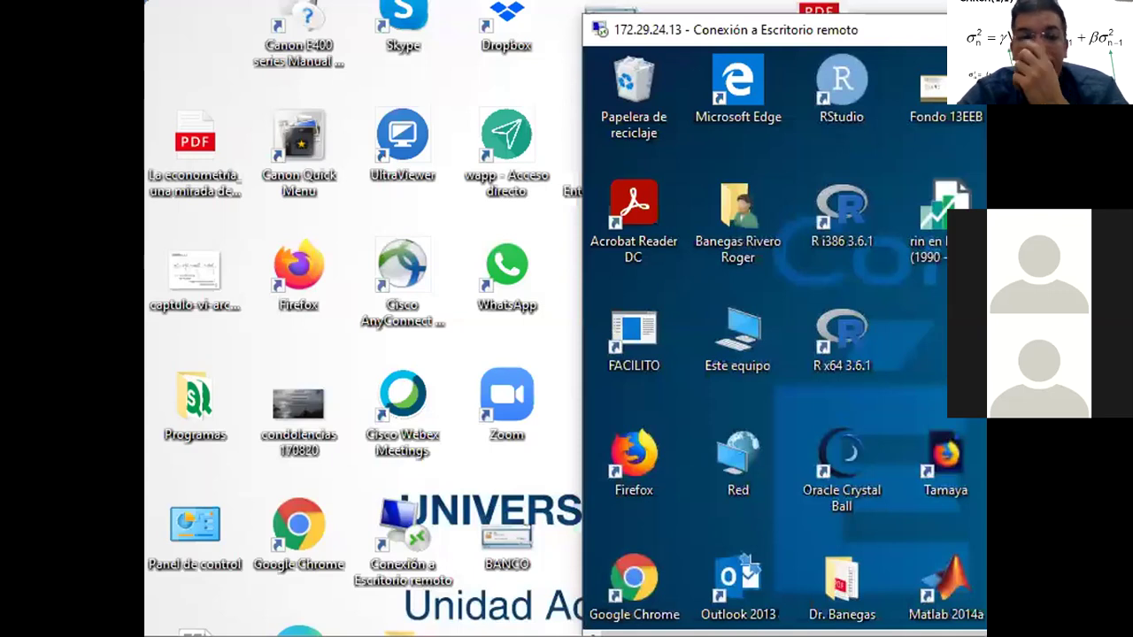
key(ctrl+alt+Break)
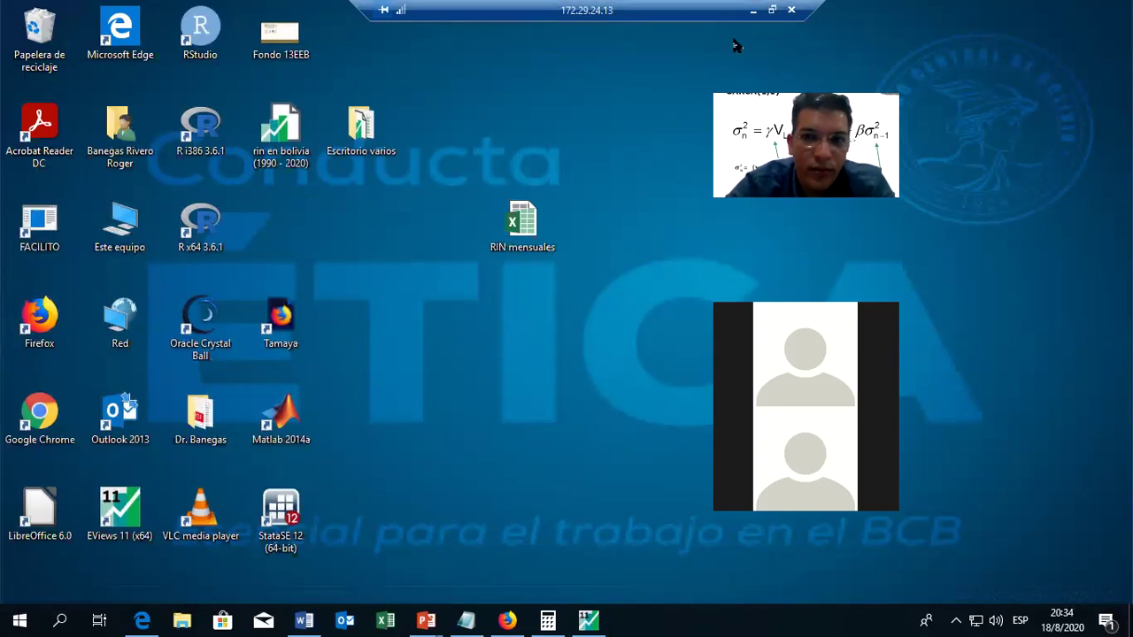
key(ctrl+alt+Break)
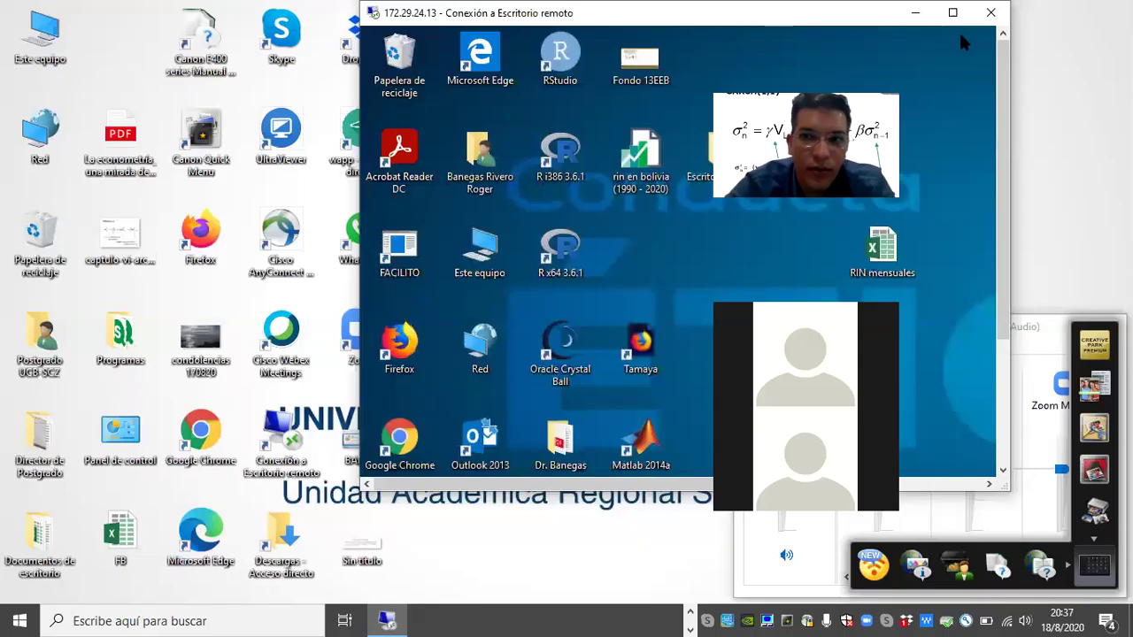
key(ctrl+alt+Break)
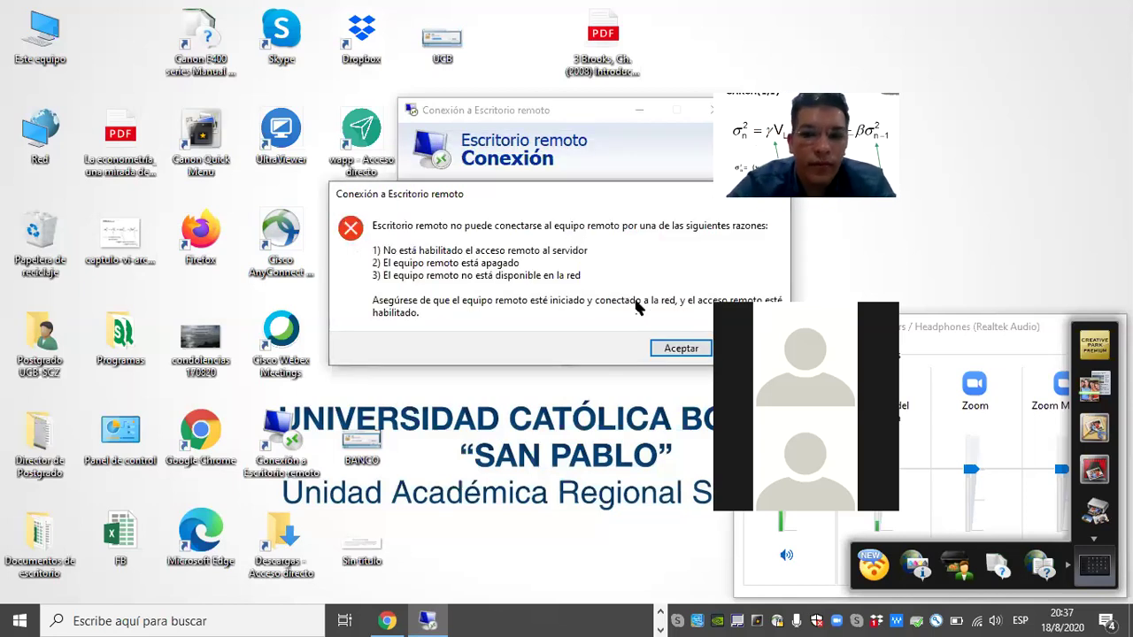
- Dismiss the remote connection error and start a new connection to 172.29.24.13 with the saved credentials
click(681, 349)
click(631, 290)
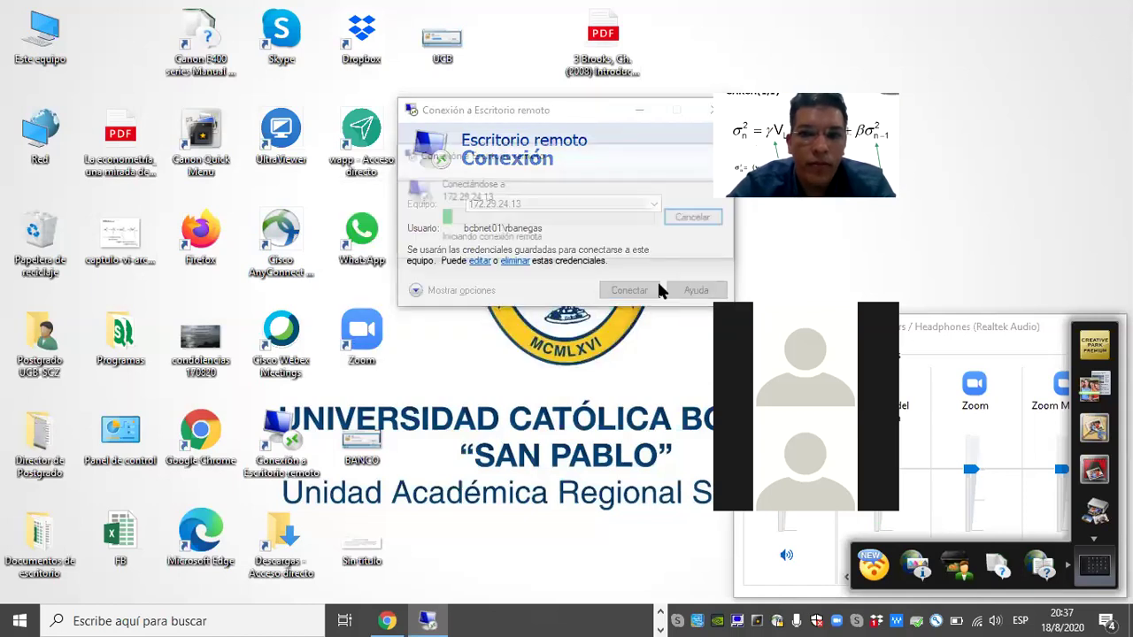